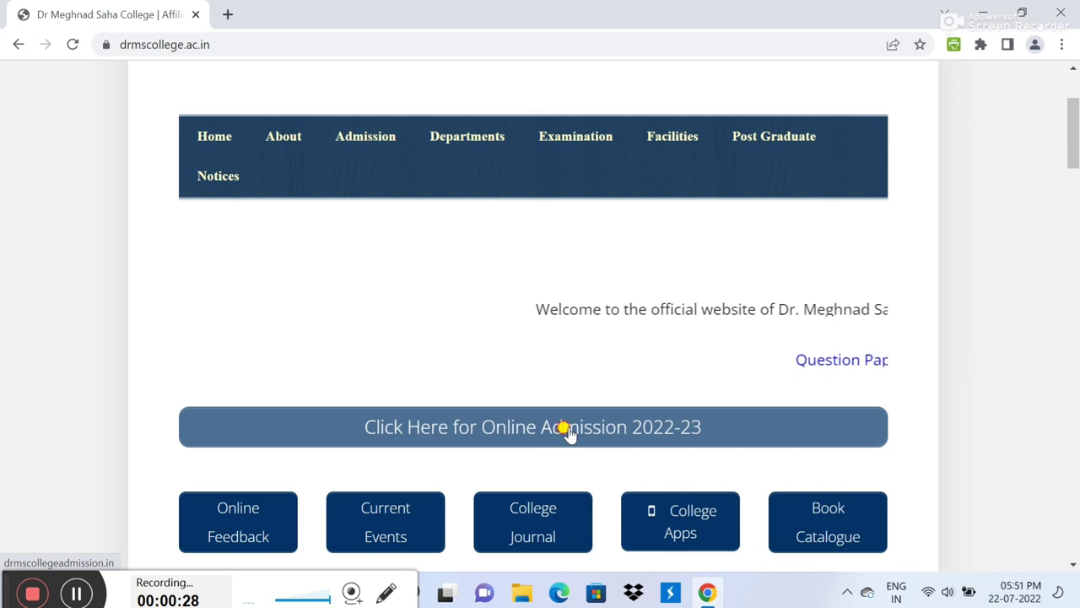
Open the Online Admission 2022-23 portal from the college website and start a fresh application at its New Registration form
{"action": "left_click", "coordinate": [567, 430]}
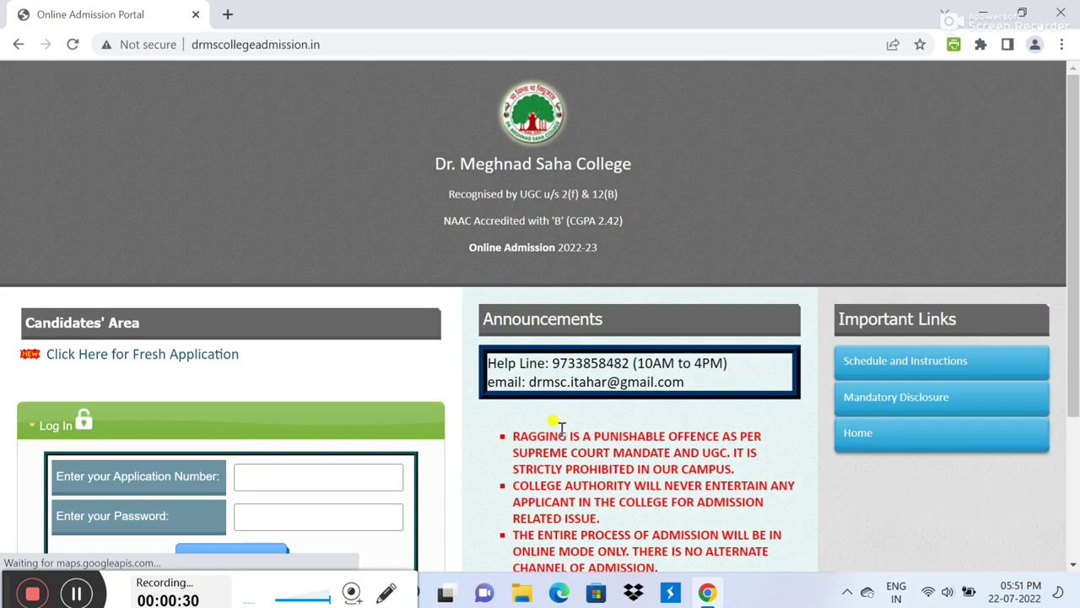
{"action": "scroll", "coordinate": [477, 371], "scroll_direction": "down", "scroll_amount": 3}
{"action": "scroll", "coordinate": [477, 375], "scroll_direction": "up", "scroll_amount": 1}
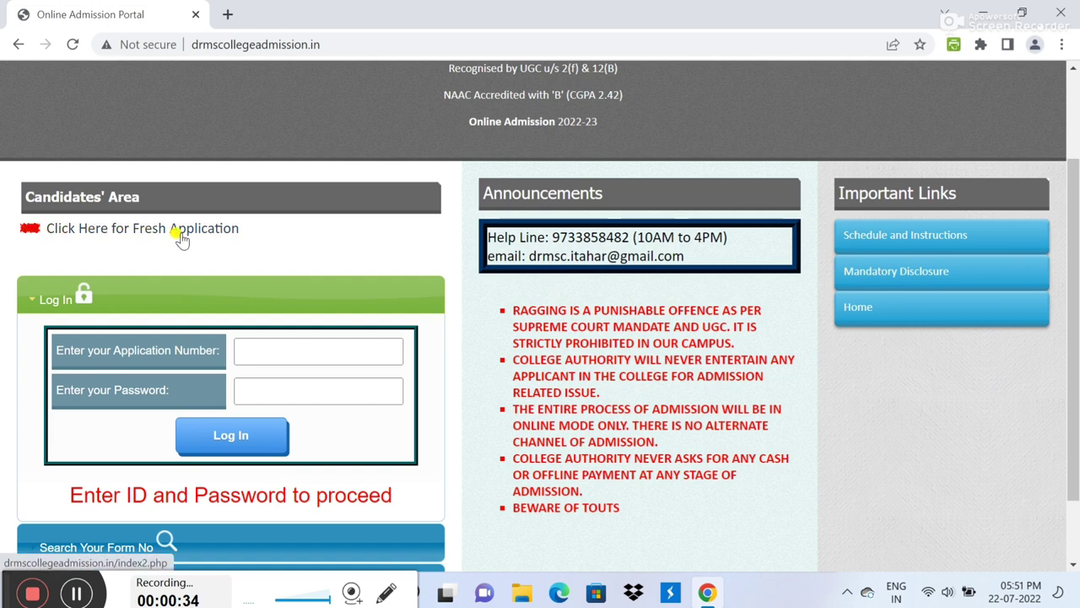
{"action": "left_click", "coordinate": [121, 234]}
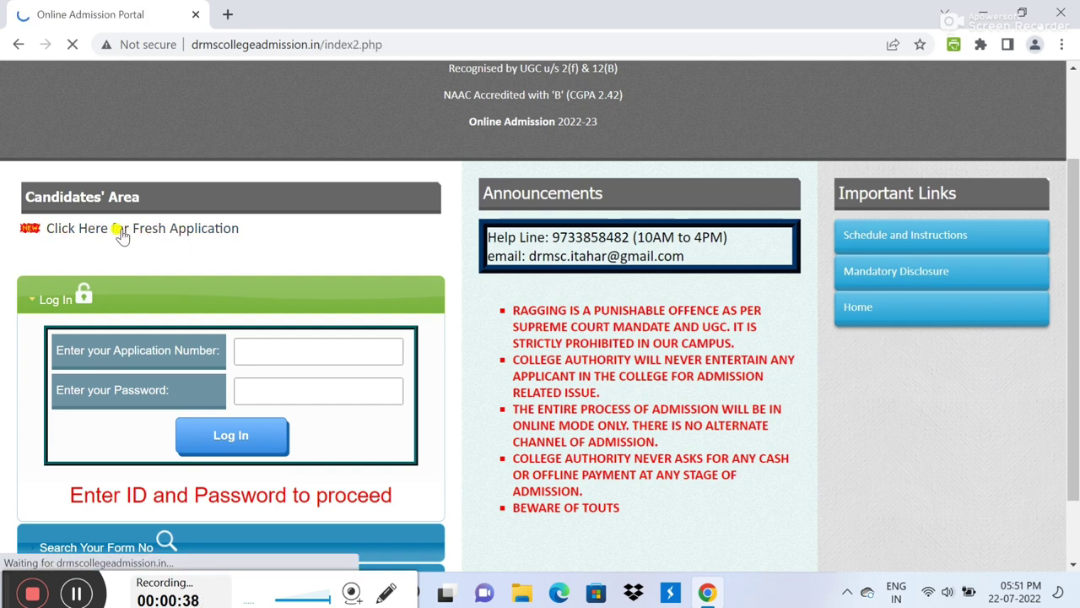
{"action": "scroll", "coordinate": [638, 254], "scroll_direction": "down", "scroll_amount": 2}
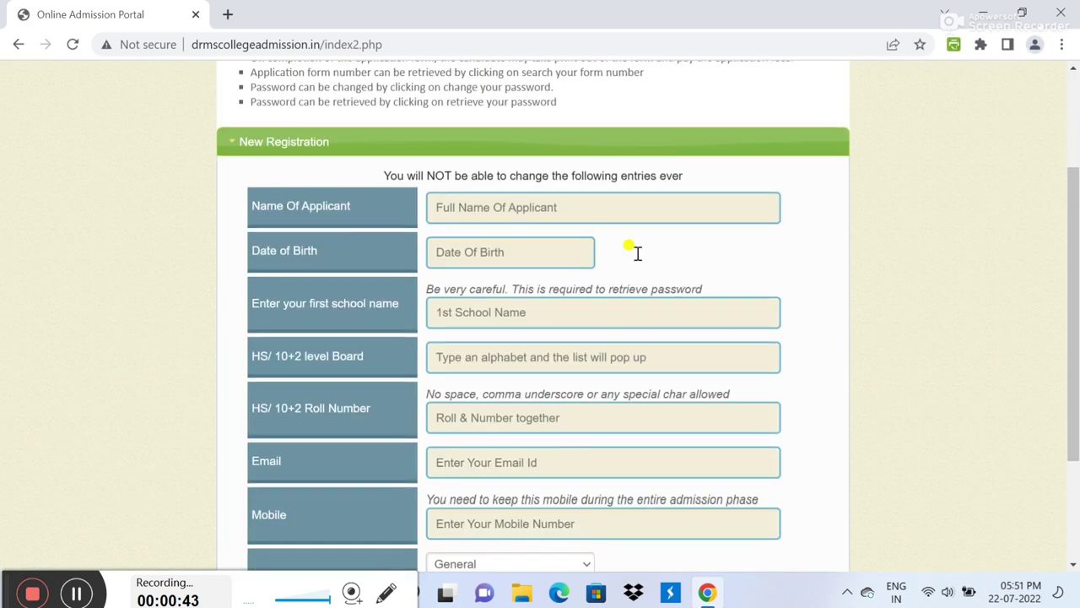
{"action": "scroll", "coordinate": [637, 253], "scroll_direction": "down", "scroll_amount": 1}
{"action": "scroll", "coordinate": [638, 257], "scroll_direction": "up", "scroll_amount": 1}
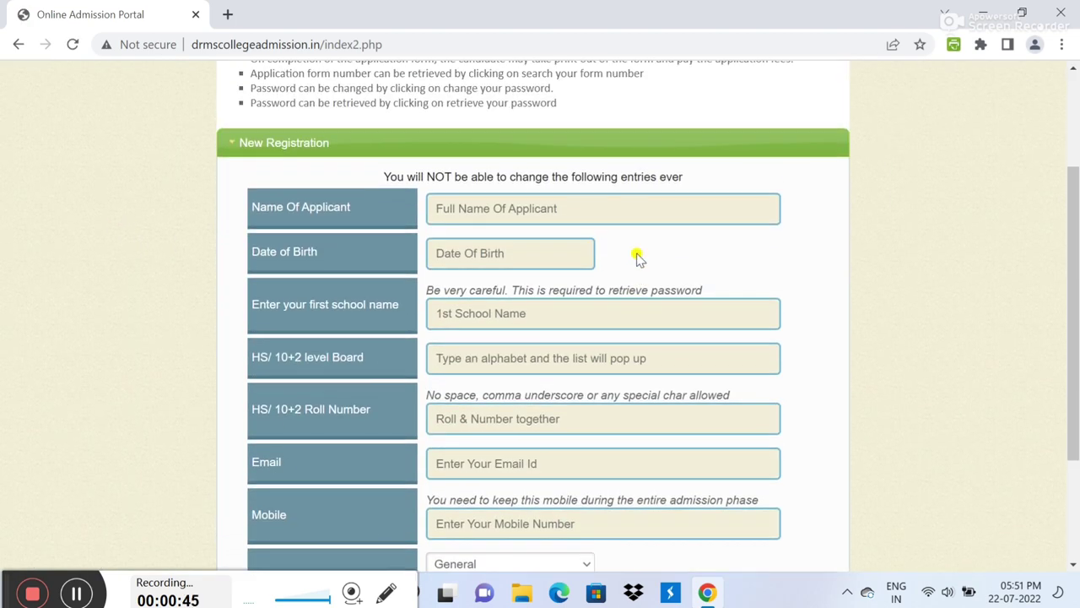
{"action": "scroll", "coordinate": [637, 257], "scroll_direction": "down", "scroll_amount": 1}
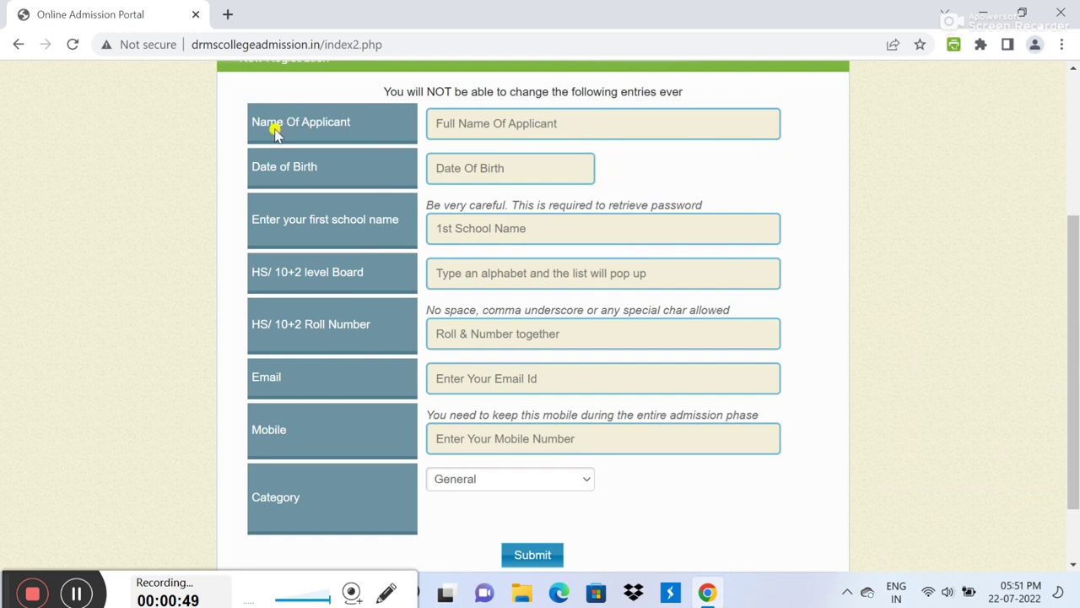
Go to the applicant's name field, and choose the applicant's date of birth in the registration form
{"action": "left_click", "coordinate": [447, 116]}
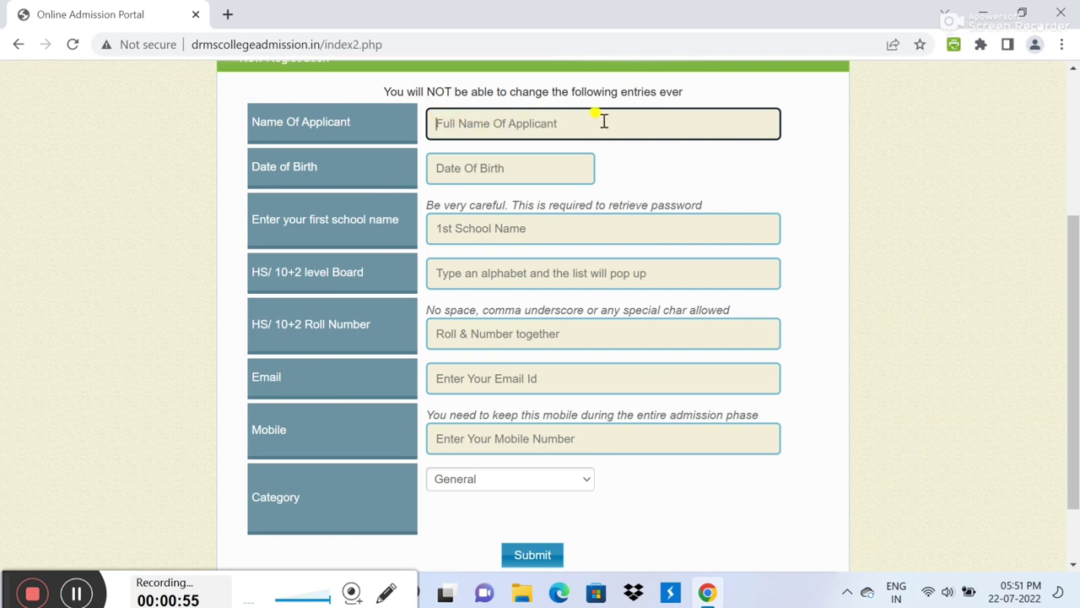
{"action": "left_click", "coordinate": [450, 168]}
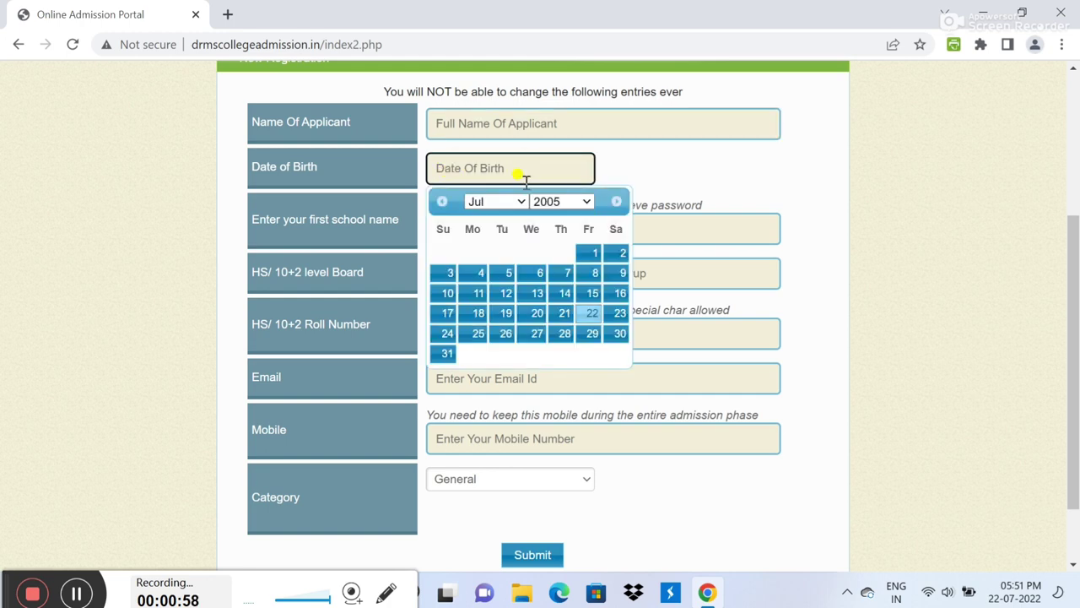
{"action": "left_click", "coordinate": [570, 201]}
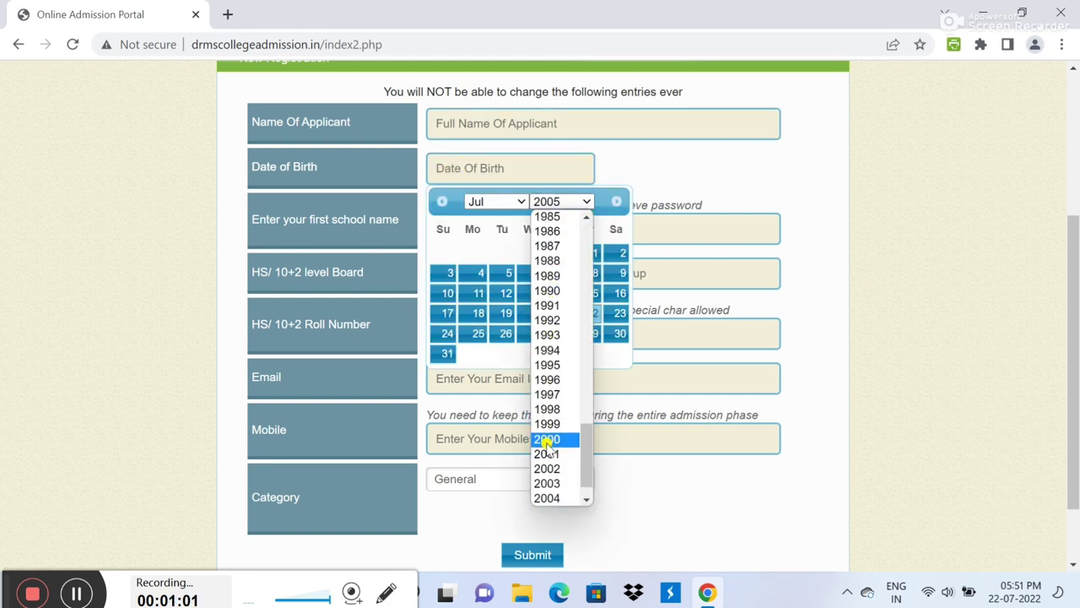
{"action": "left_click", "coordinate": [547, 483]}
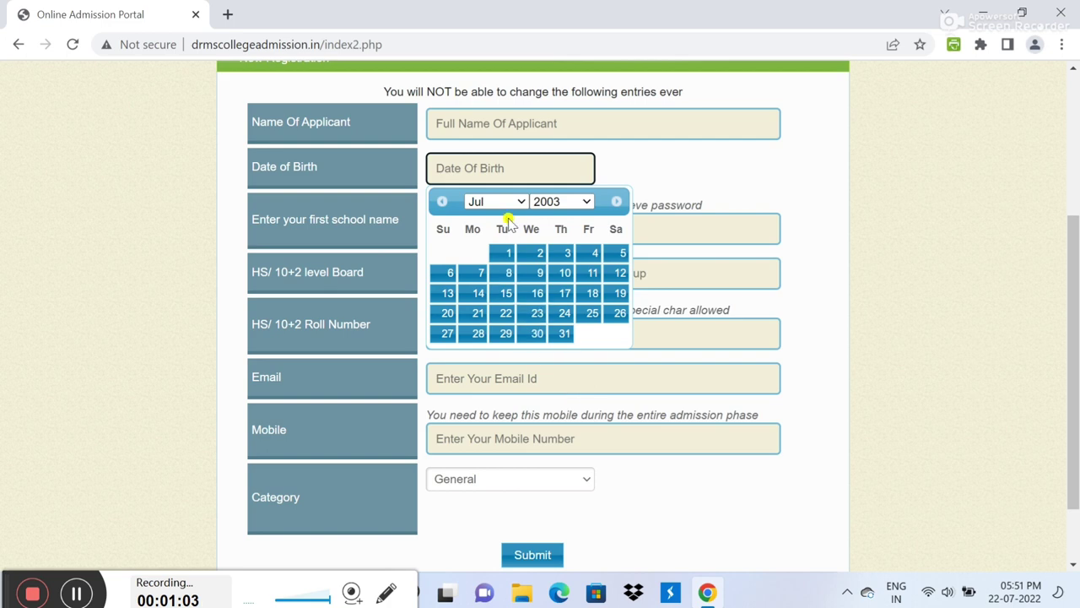
{"action": "left_click", "coordinate": [556, 255]}
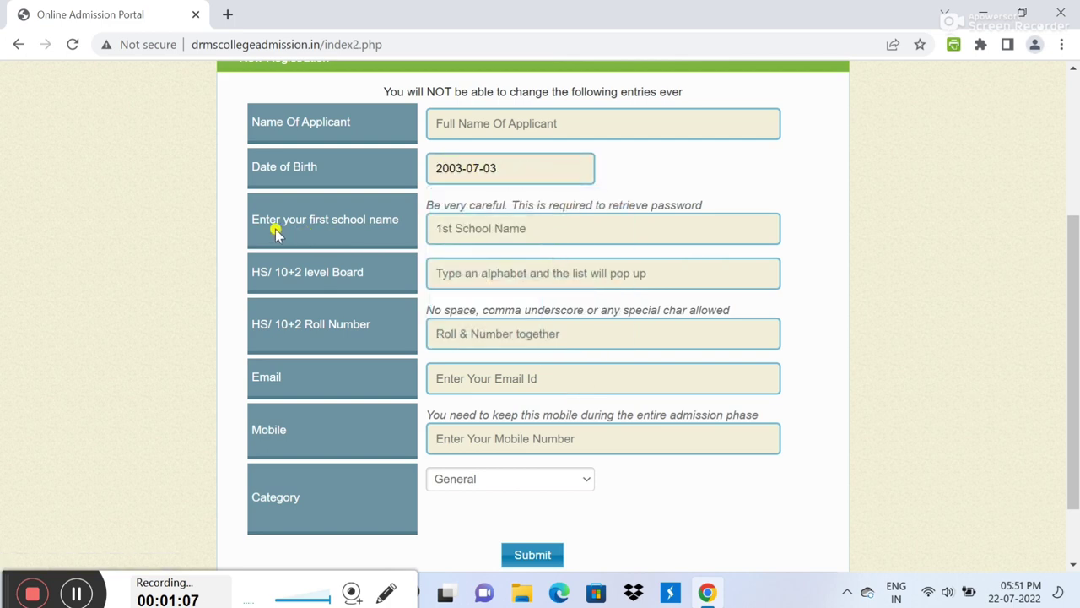
Go past the first school name field and set the HS/10+2 level board to WEST BENGAL COUNCIL OF HIGHER SECONDARY EDUCATION, KOLKATA
{"action": "left_click", "coordinate": [463, 229]}
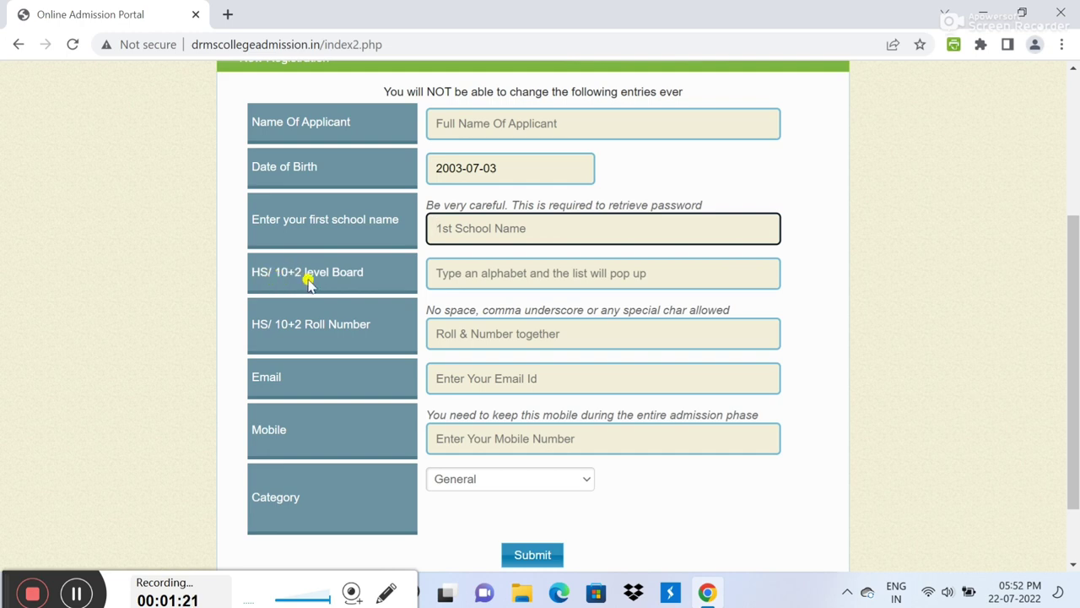
{"action": "left_click", "coordinate": [470, 276]}
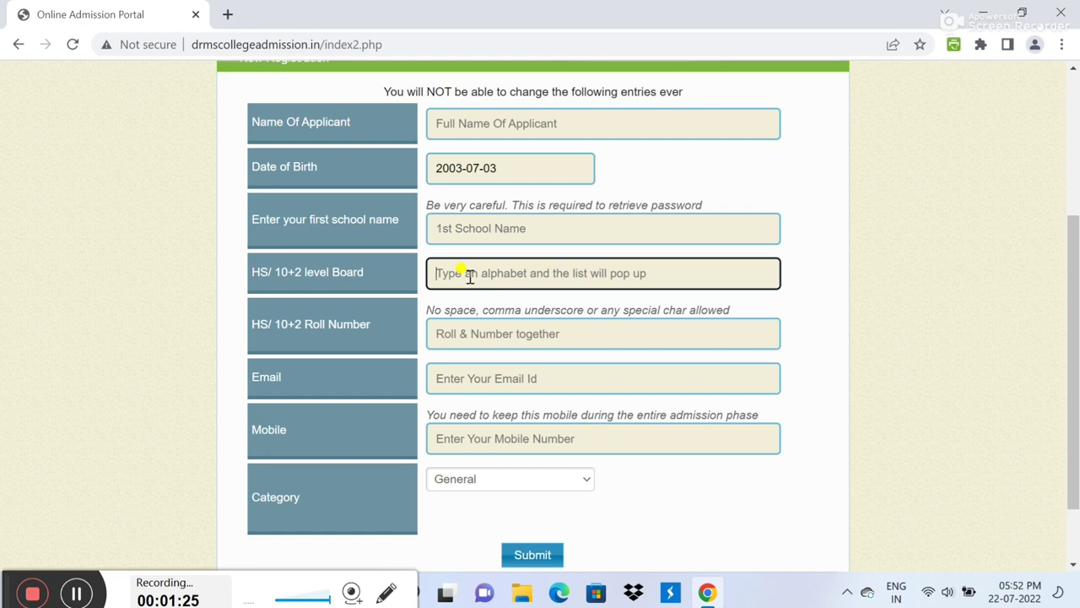
{"action": "type", "text": "w"}
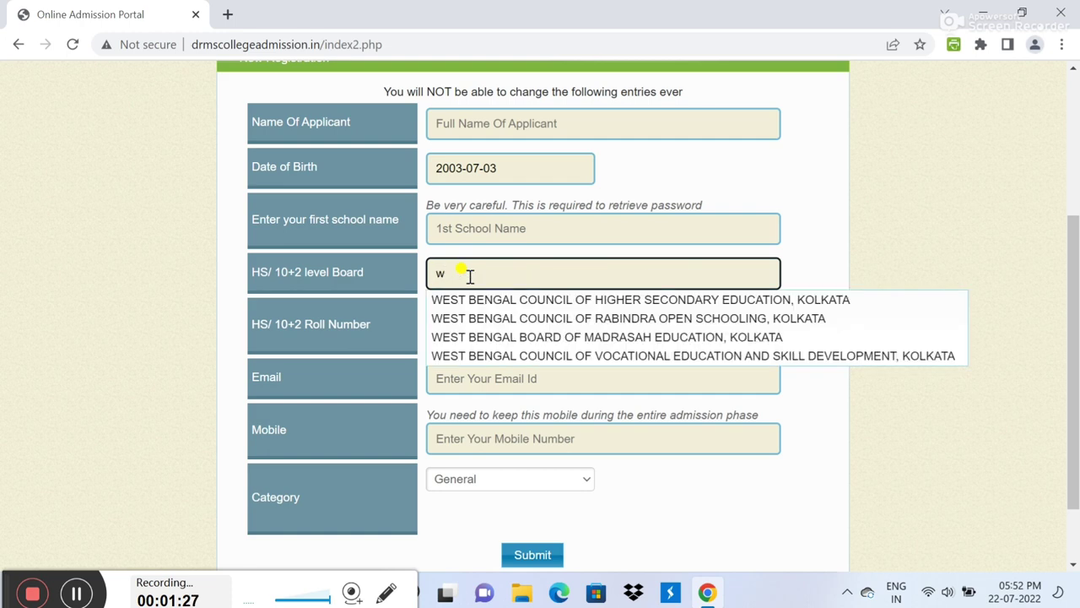
{"action": "left_click", "coordinate": [567, 301]}
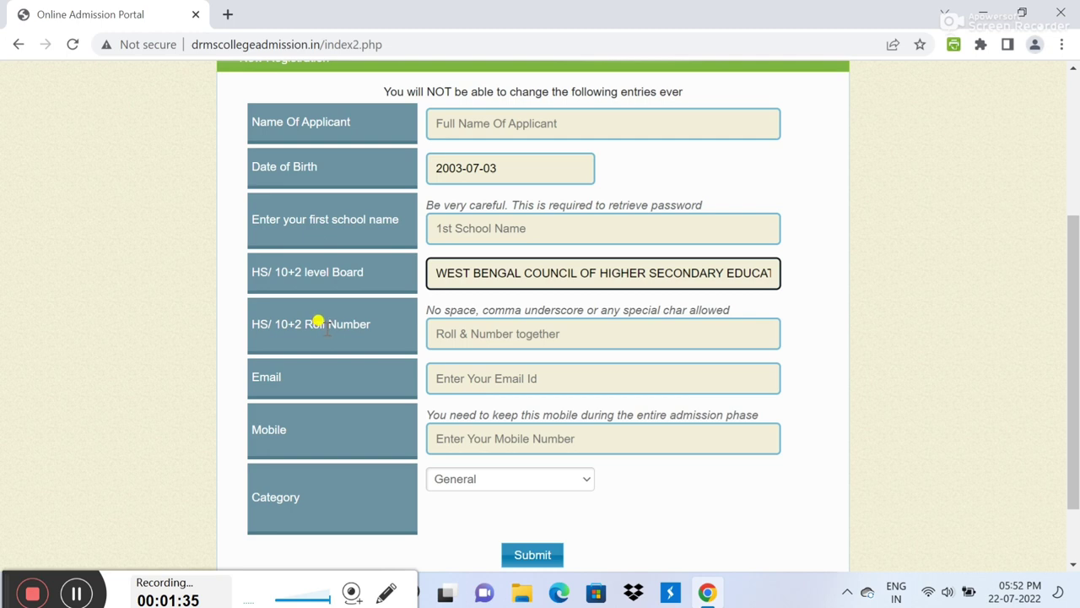
Go through the roll number, email and mobile fields and choose General as the applicant's category
{"action": "left_click", "coordinate": [471, 333]}
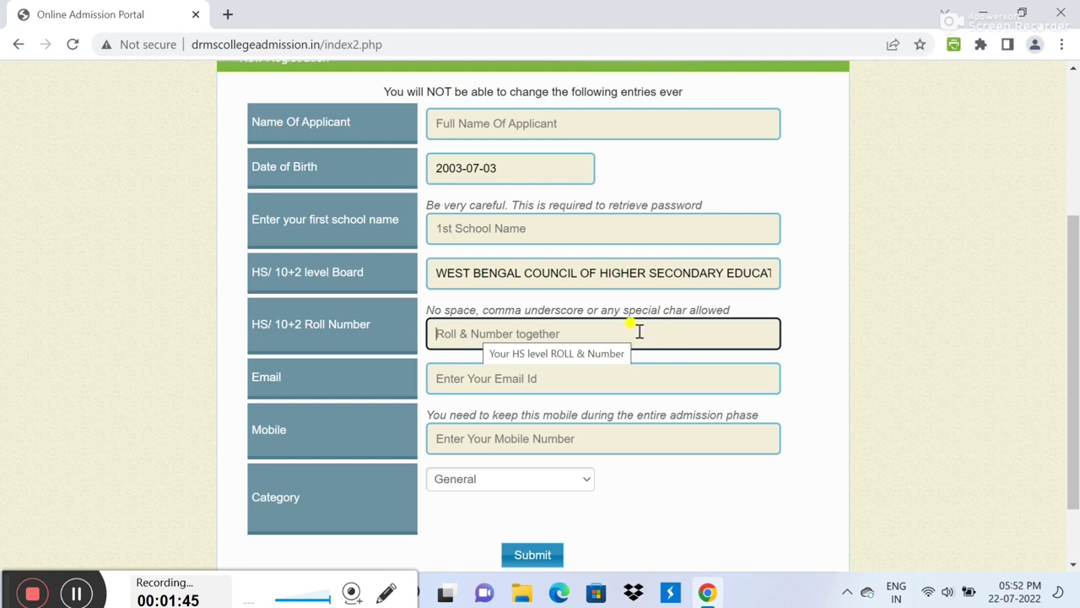
{"action": "left_click", "coordinate": [482, 380]}
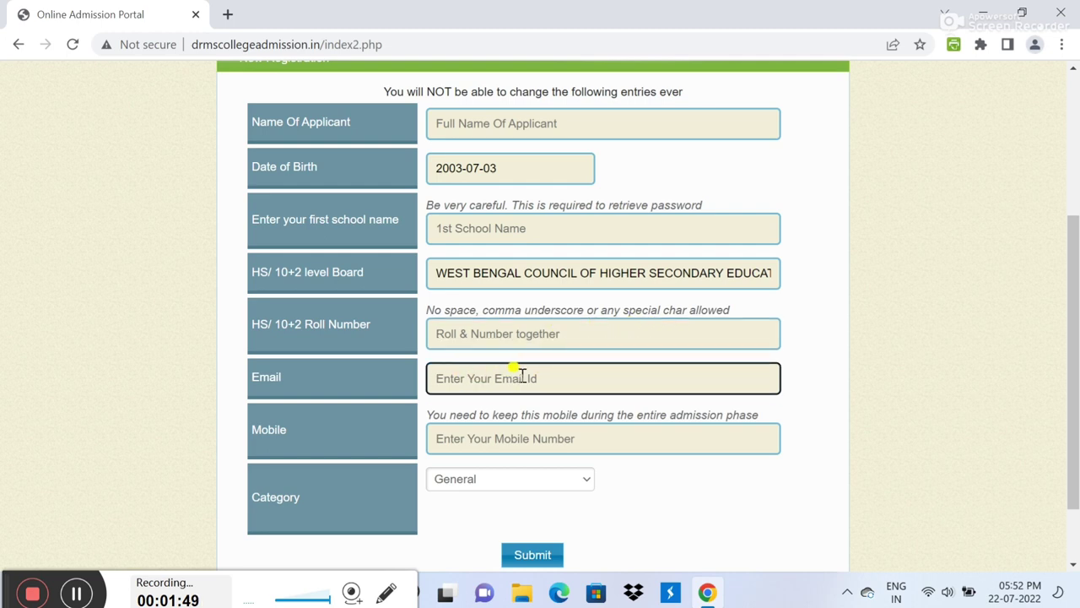
{"action": "left_click", "coordinate": [485, 440]}
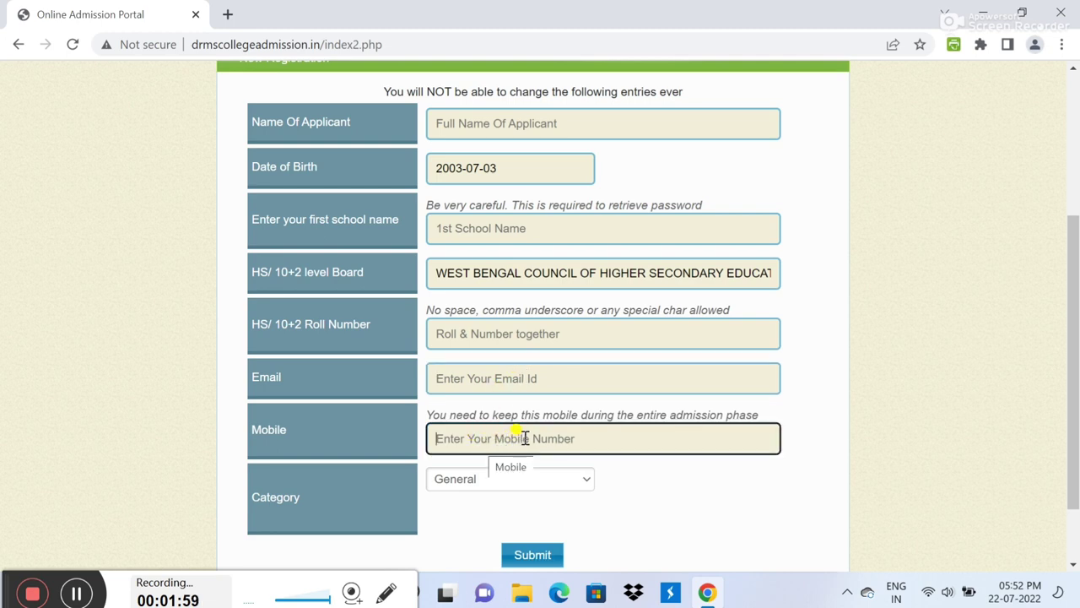
{"action": "left_click", "coordinate": [567, 487]}
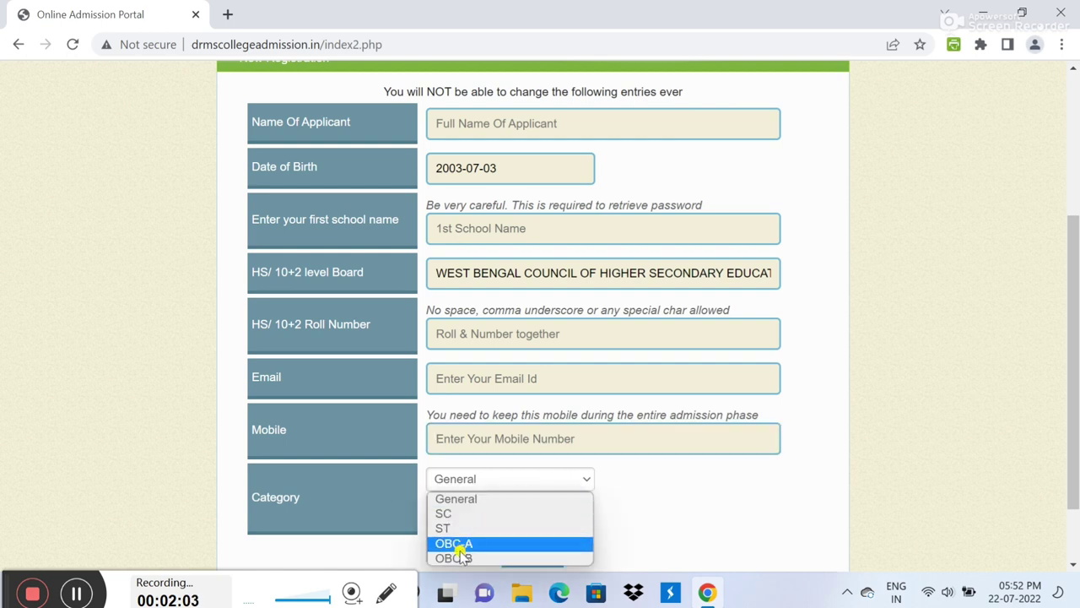
{"action": "left_click", "coordinate": [473, 502]}
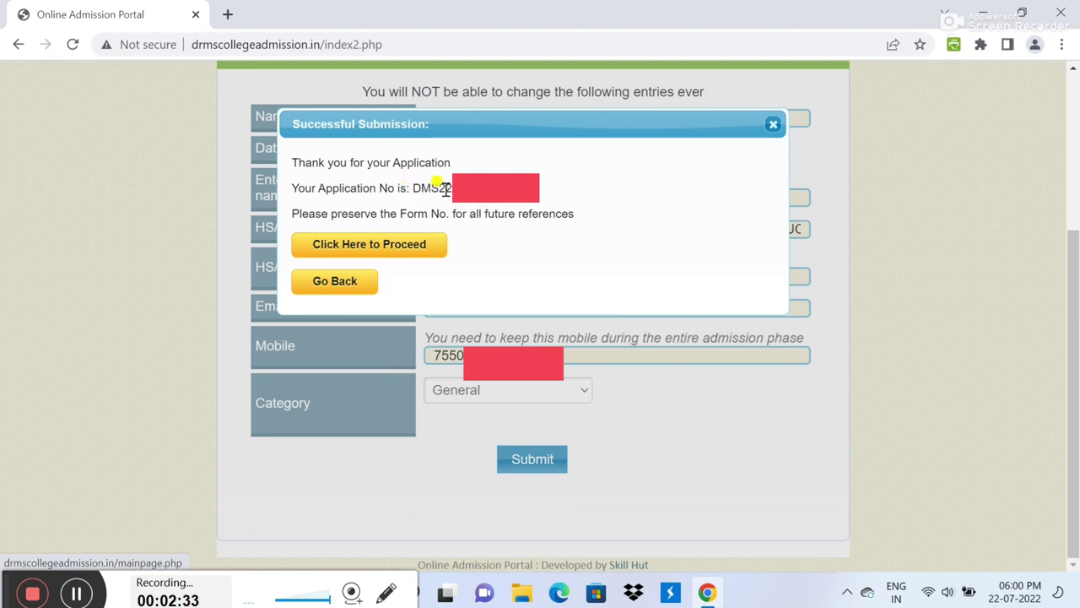
Highlight the application number in the submission confirmation and proceed to the applicant's profile details
{"action": "left_click_drag", "start_coordinate": [412, 188], "coordinate": [472, 180]}
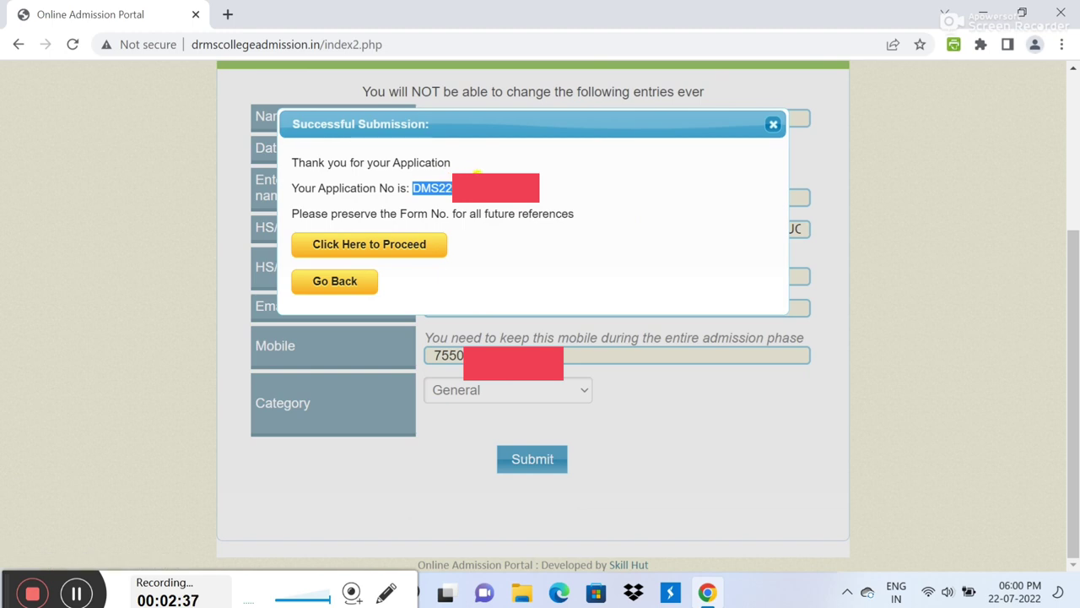
{"action": "left_click", "coordinate": [509, 280]}
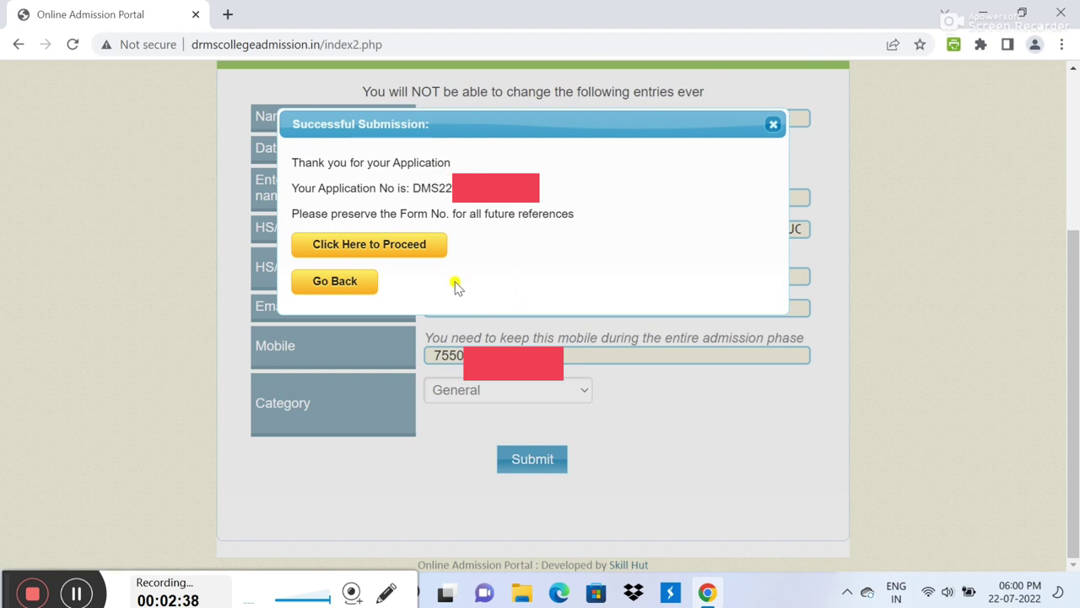
{"action": "left_click", "coordinate": [366, 246]}
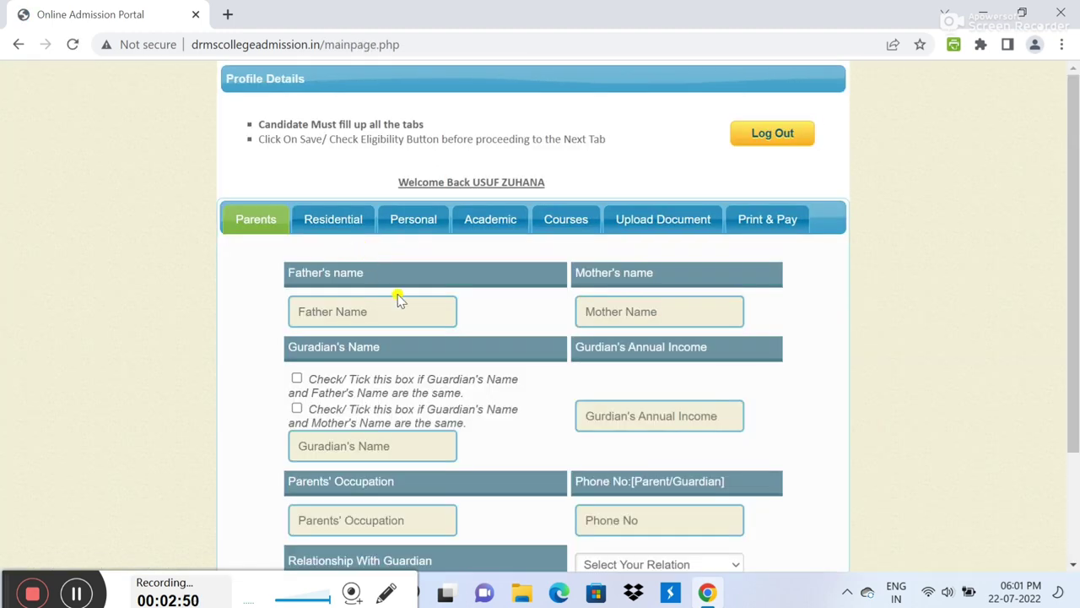
Examine the Parents form, going through the father's name, mother's name, guardian's annual income, parents' occupation and phone number fields
{"action": "scroll", "coordinate": [399, 301], "scroll_direction": "down", "scroll_amount": 2}
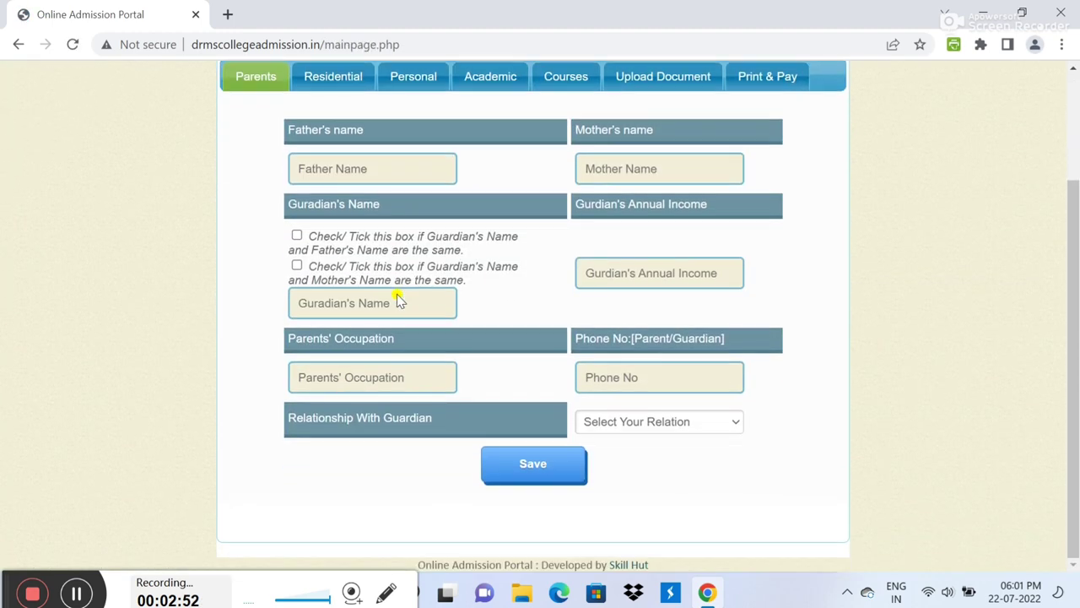
{"action": "scroll", "coordinate": [397, 297], "scroll_direction": "up", "scroll_amount": 1}
{"action": "scroll", "coordinate": [397, 297], "scroll_direction": "down", "scroll_amount": 1}
{"action": "scroll", "coordinate": [396, 297], "scroll_direction": "up", "scroll_amount": 1}
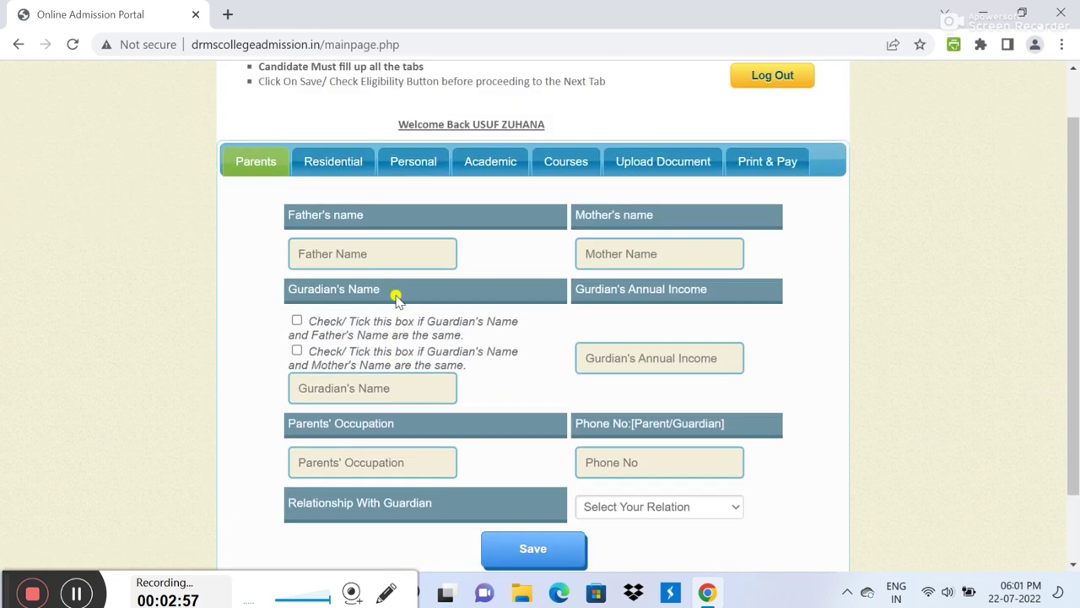
{"action": "left_click", "coordinate": [306, 252]}
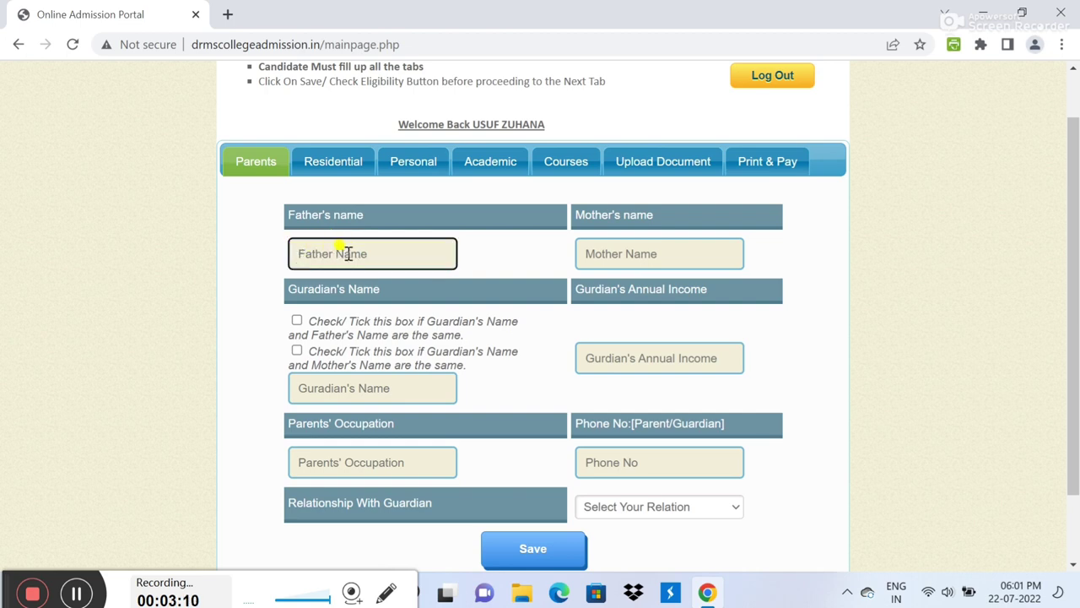
{"action": "left_click", "coordinate": [595, 254]}
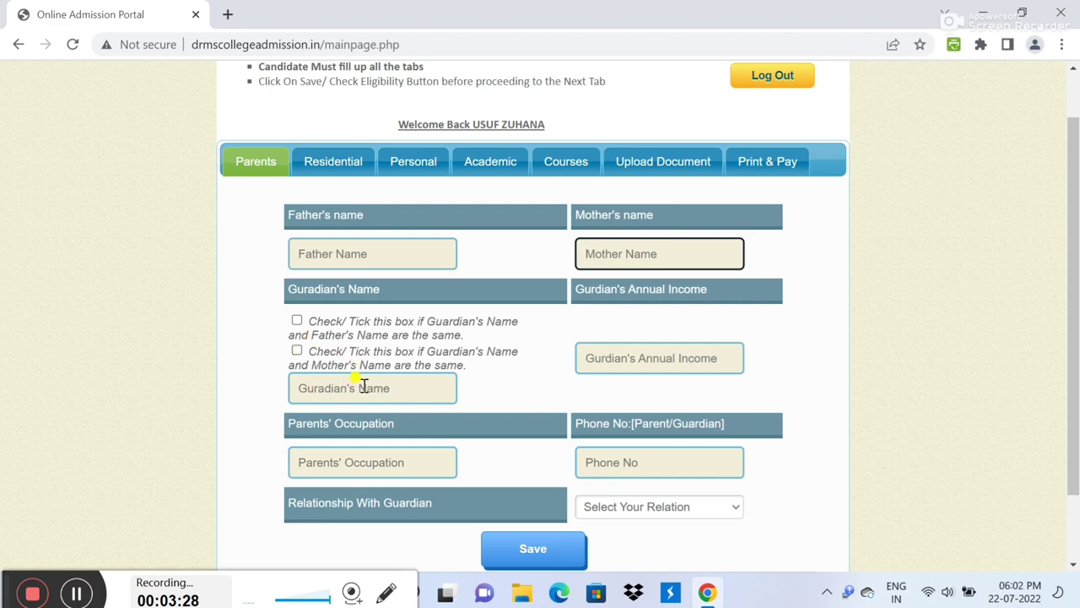
{"action": "left_click", "coordinate": [621, 357]}
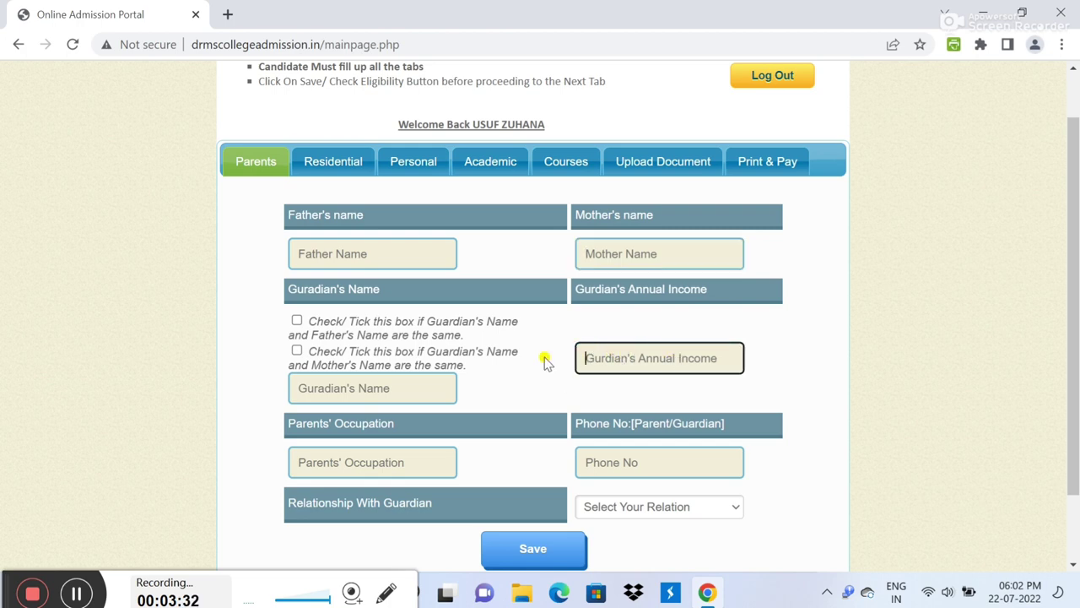
{"action": "left_click", "coordinate": [321, 466]}
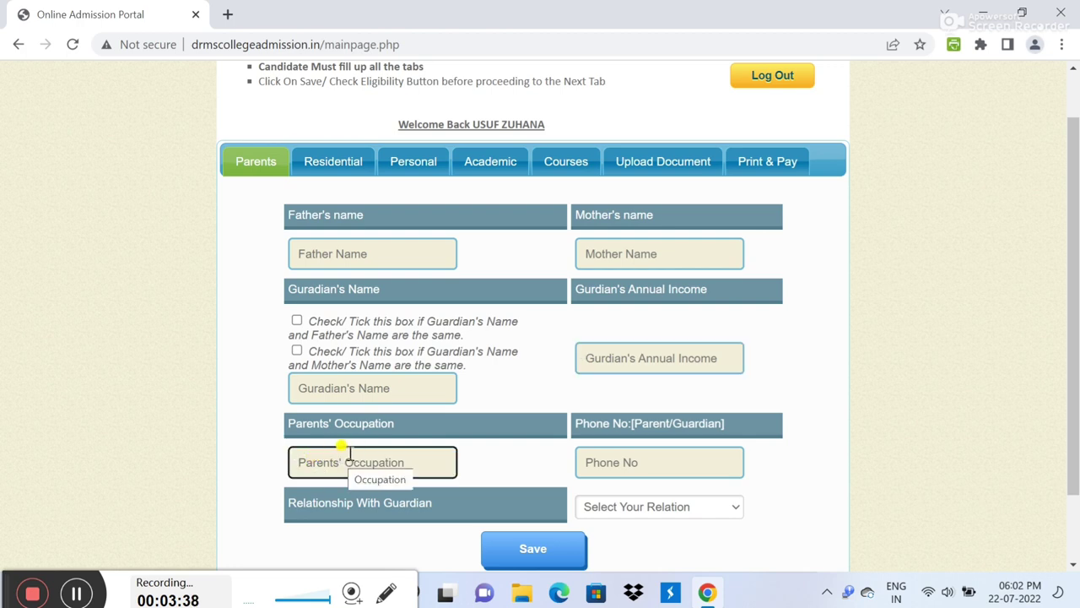
{"action": "left_click", "coordinate": [622, 465]}
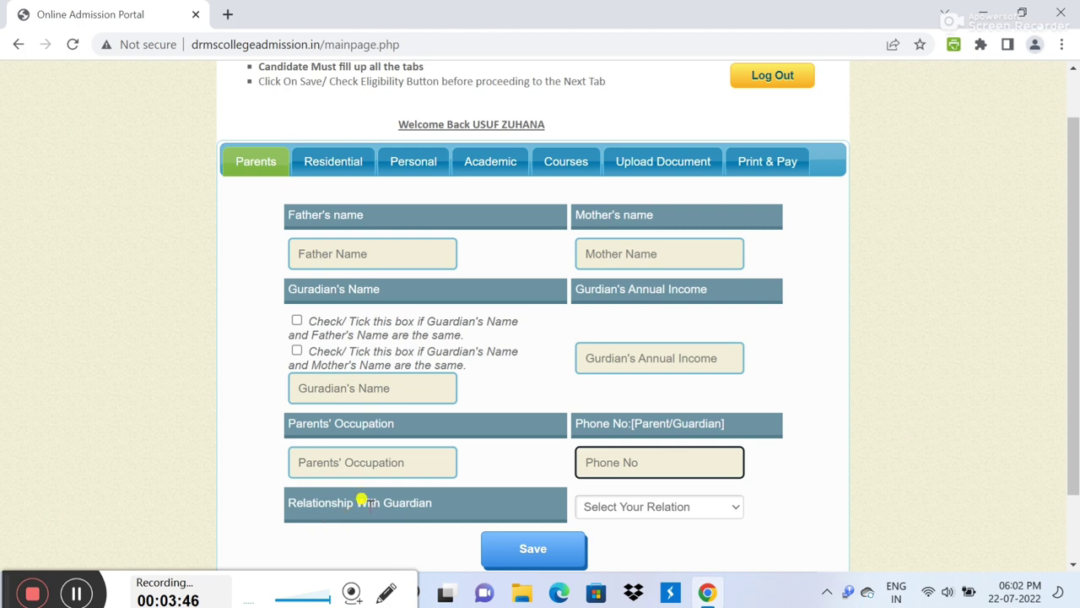
Set the relationship with guardian to Father and save the parents' details
{"action": "left_click", "coordinate": [727, 512]}
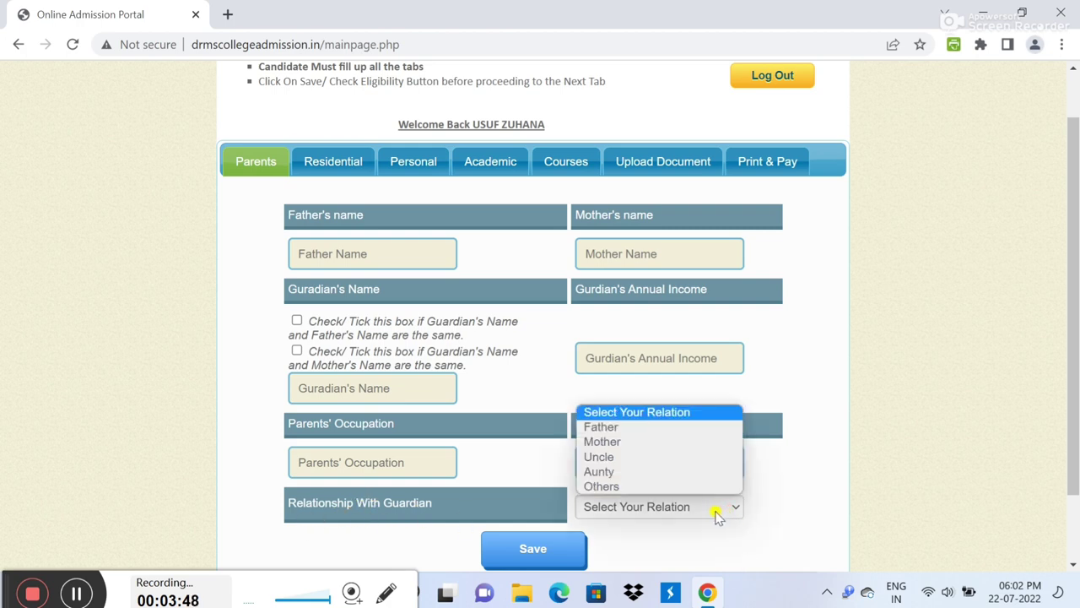
{"action": "left_click", "coordinate": [613, 429]}
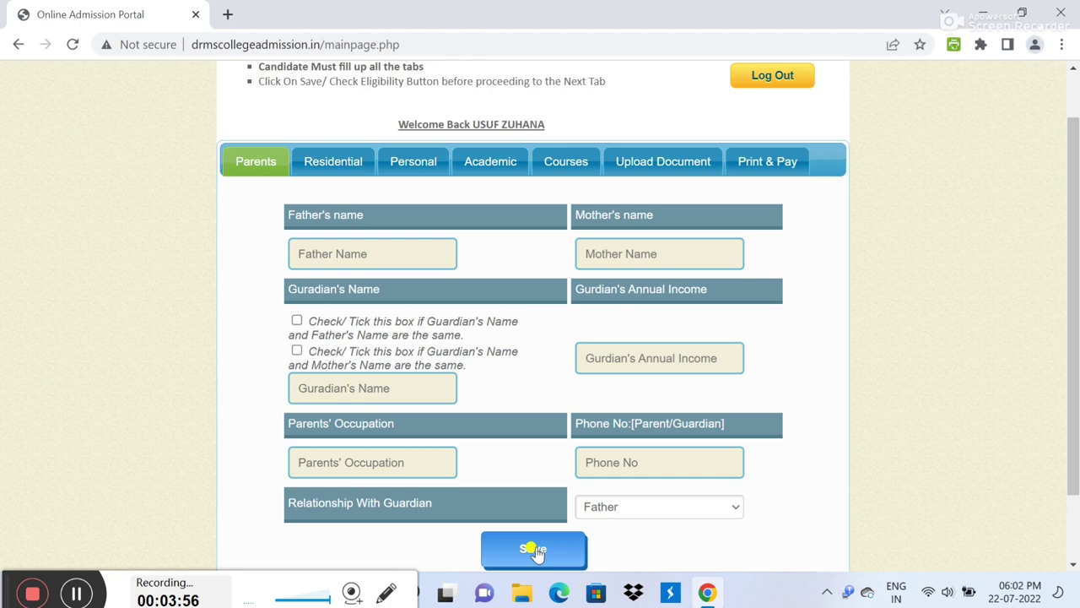
{"action": "left_click", "coordinate": [533, 550]}
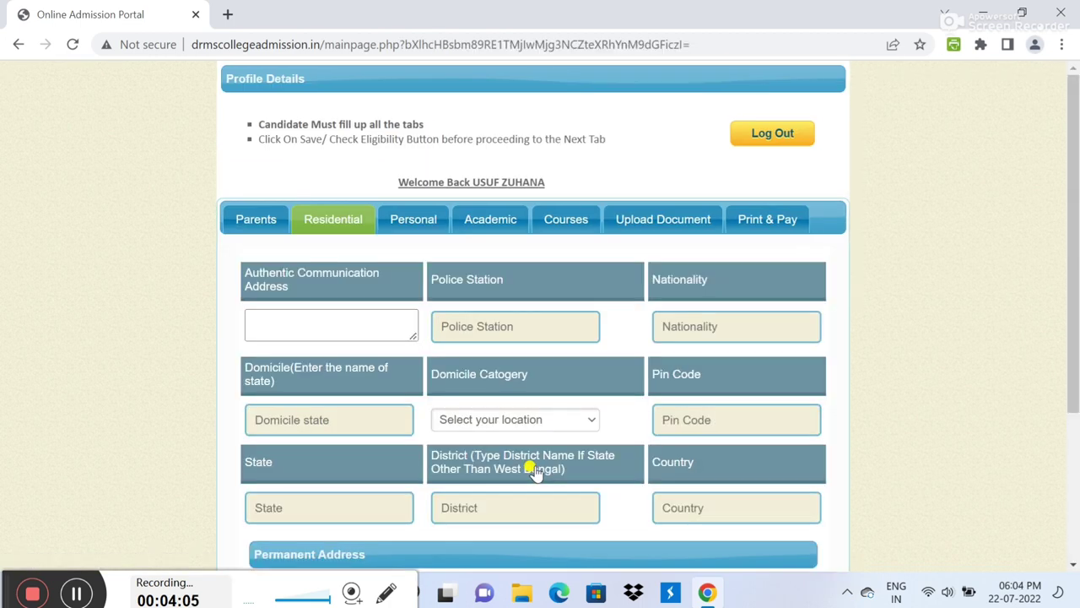
Go through the communication address and police station fields in the Residential form and set the nationality to Indian
{"action": "scroll", "coordinate": [534, 471], "scroll_direction": "down", "scroll_amount": 3}
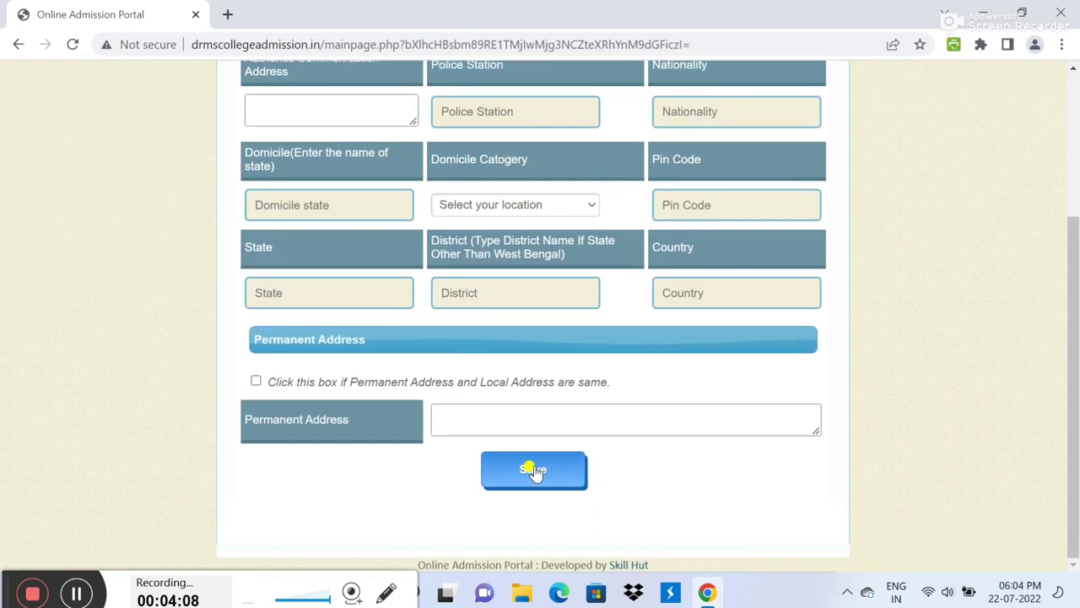
{"action": "left_click", "coordinate": [533, 470]}
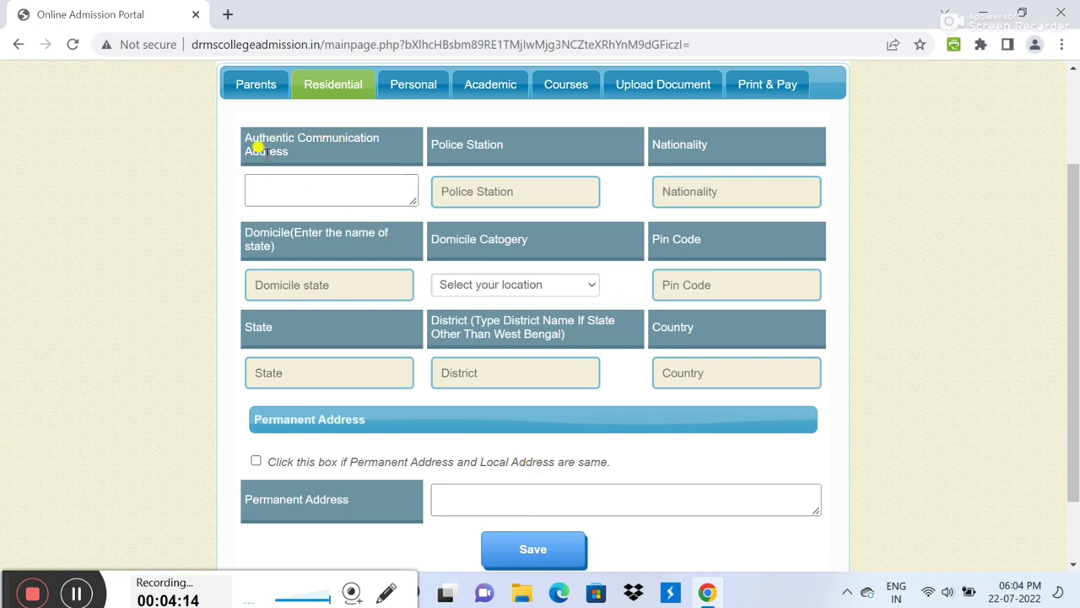
{"action": "left_click", "coordinate": [278, 186]}
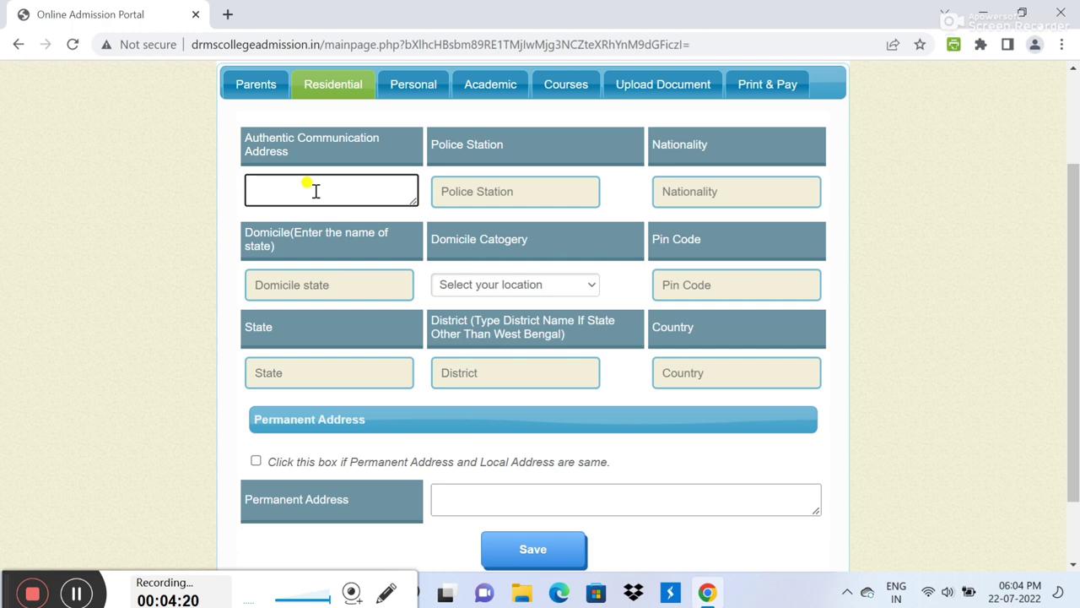
{"action": "left_click", "coordinate": [469, 191]}
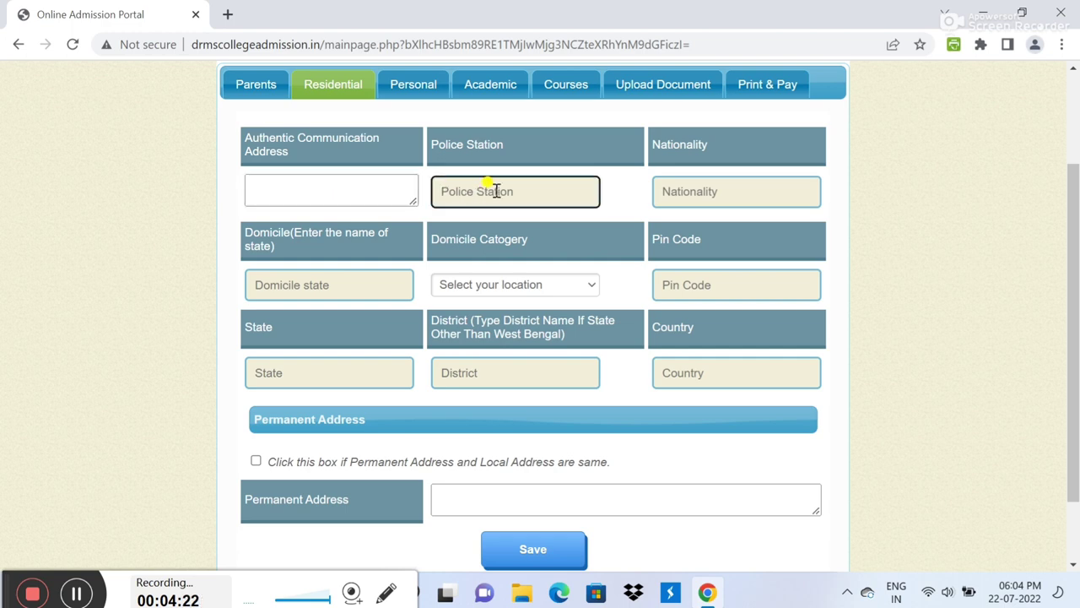
{"action": "left_click", "coordinate": [690, 193]}
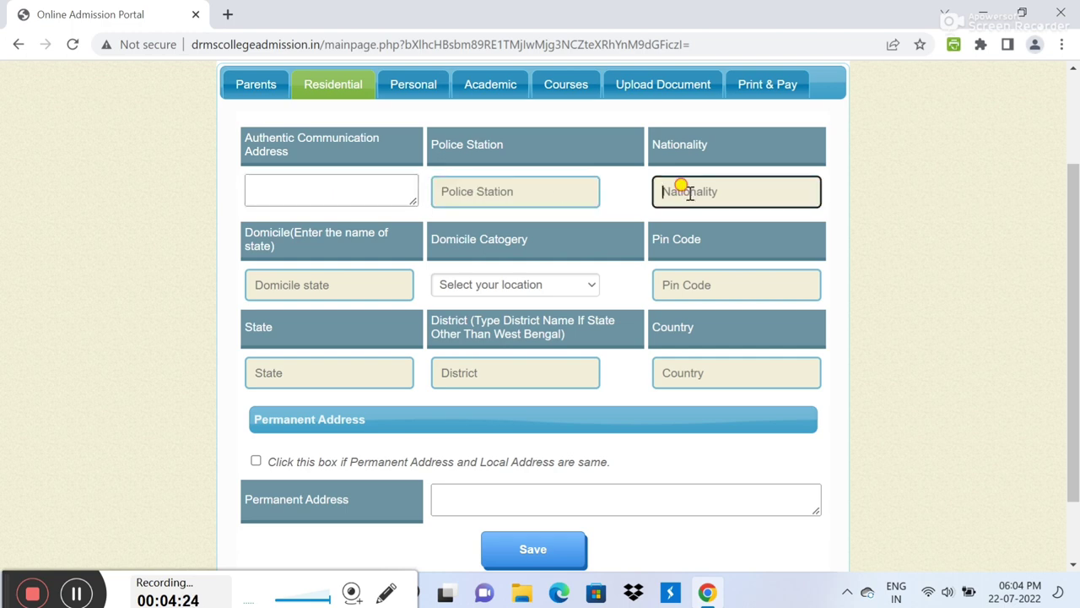
{"action": "type", "text": "I"}
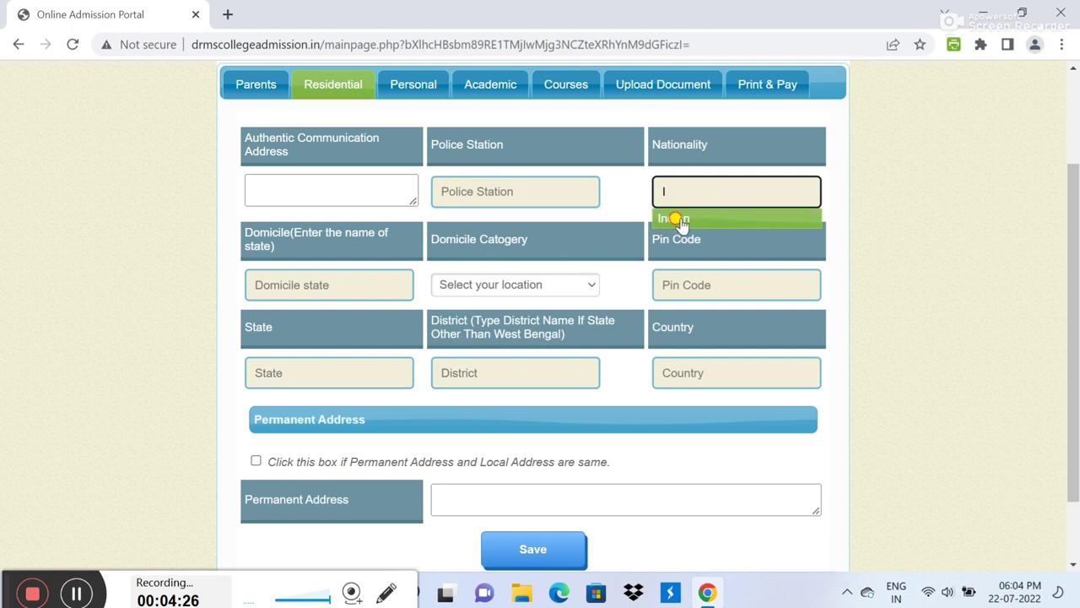
{"action": "left_click", "coordinate": [683, 222]}
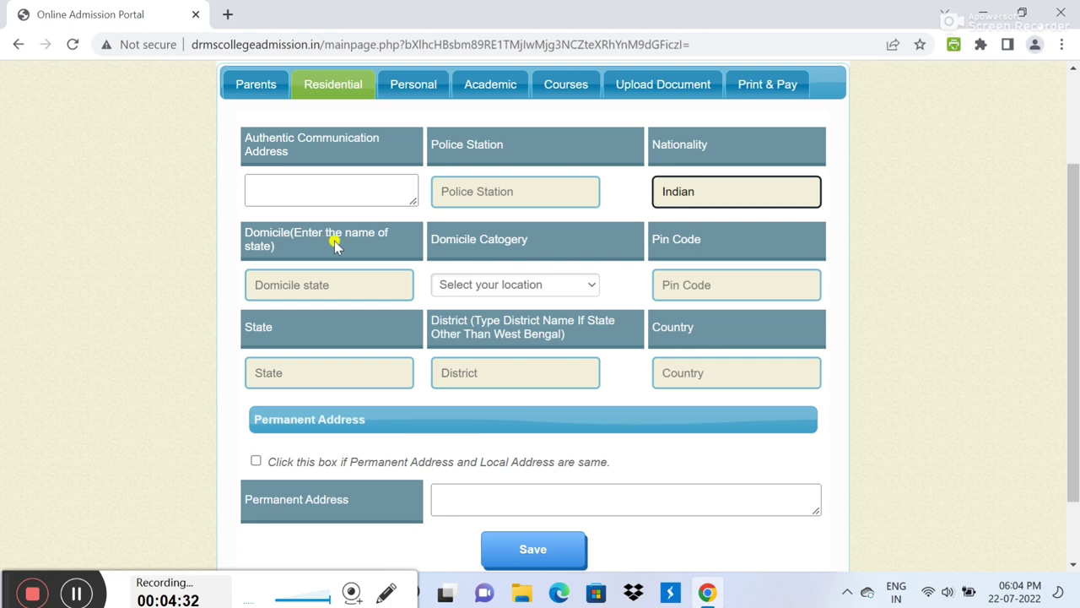
Set the domicile state to West Bengal and the domicile category to Rural
{"action": "left_click", "coordinate": [279, 284]}
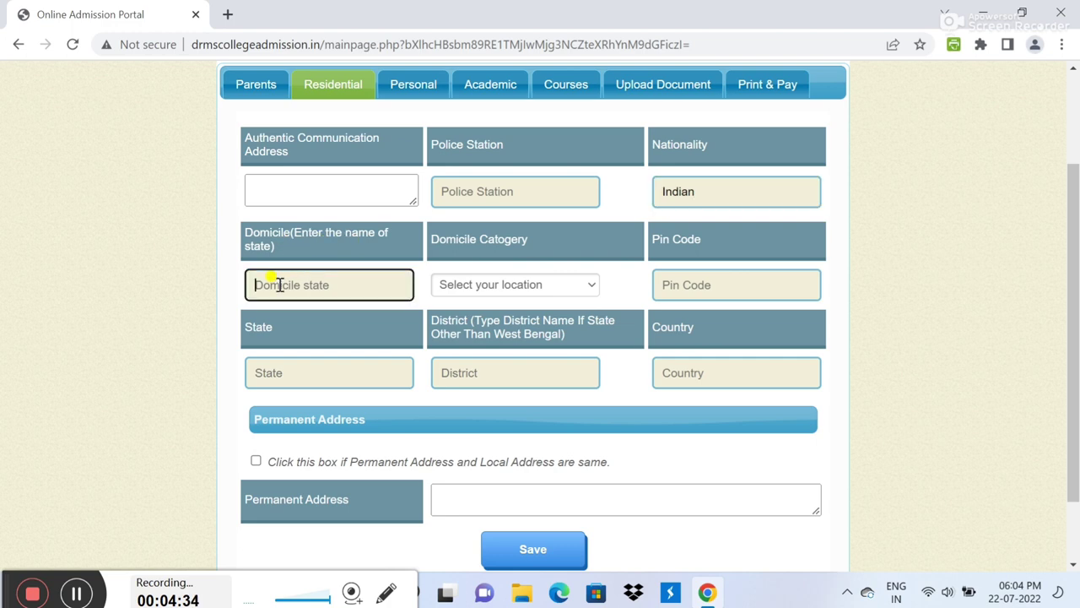
{"action": "type", "text": "W"}
{"action": "left_click", "coordinate": [279, 310]}
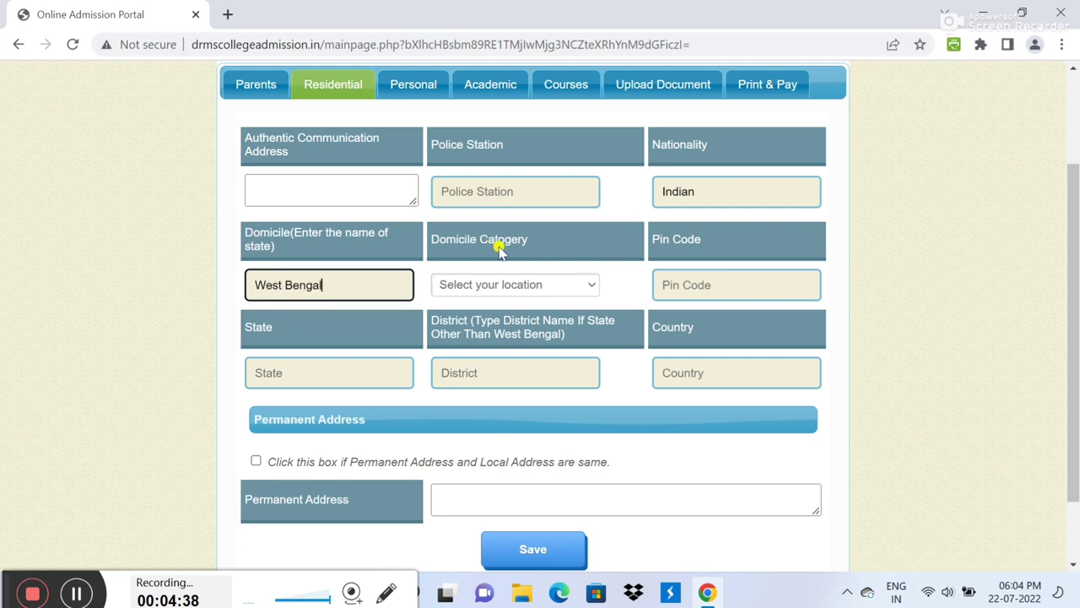
{"action": "left_click", "coordinate": [551, 285]}
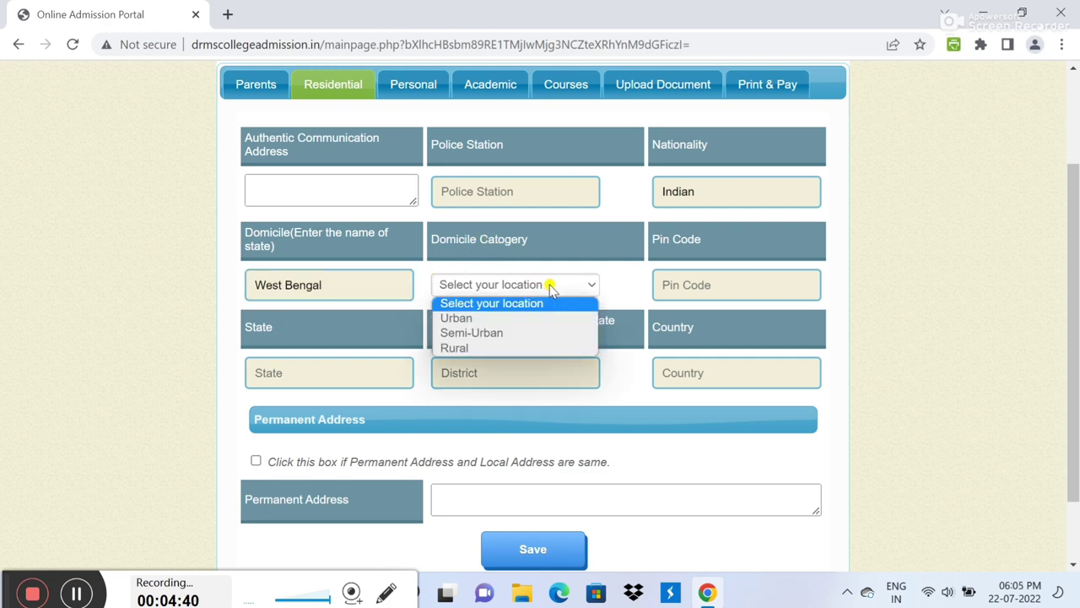
{"action": "left_click", "coordinate": [466, 347]}
Set the address's state to West Bengal and country to India, and save the residential details
{"action": "left_click", "coordinate": [666, 286]}
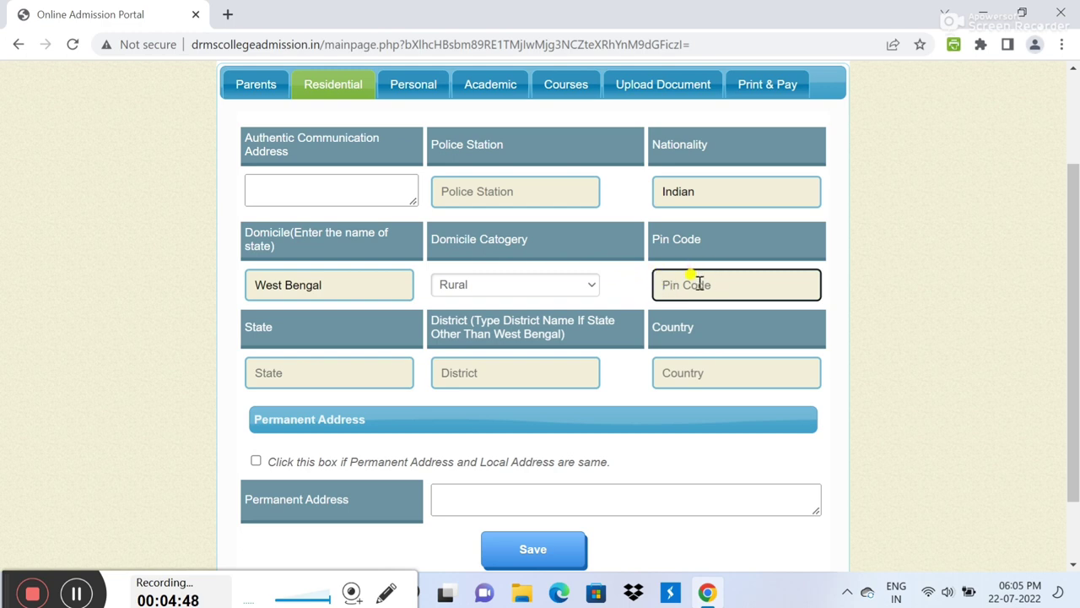
{"action": "left_click", "coordinate": [285, 374]}
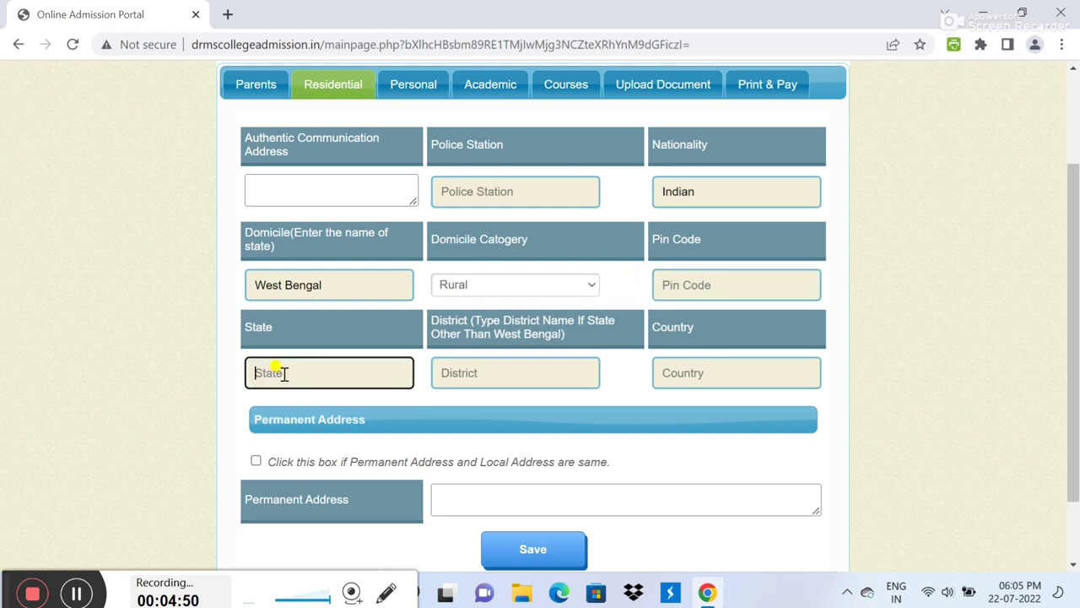
{"action": "type", "text": "W"}
{"action": "left_click", "coordinate": [292, 399]}
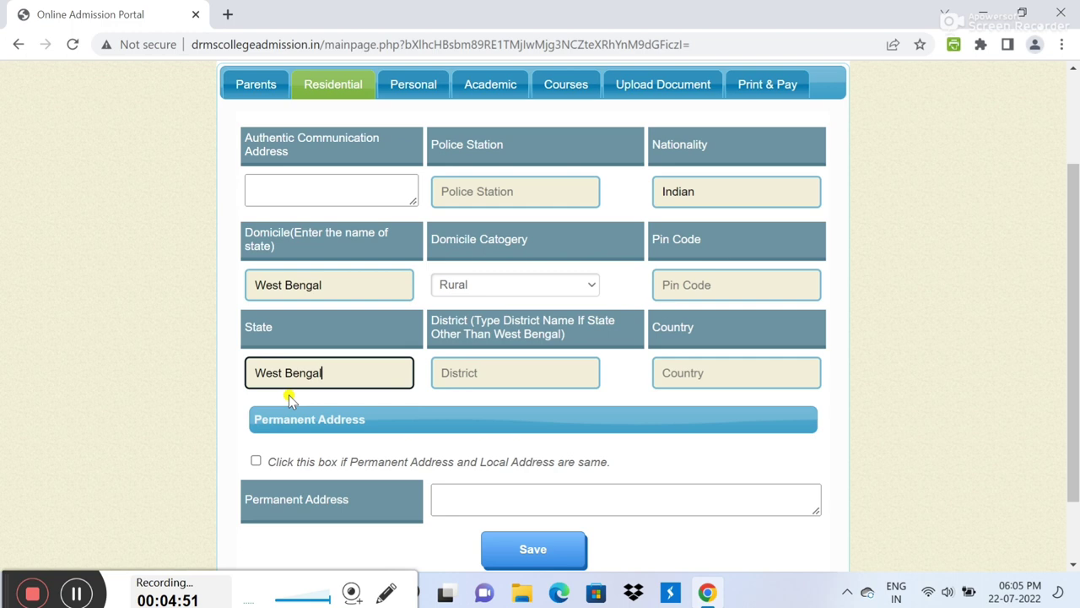
{"action": "left_click", "coordinate": [456, 374]}
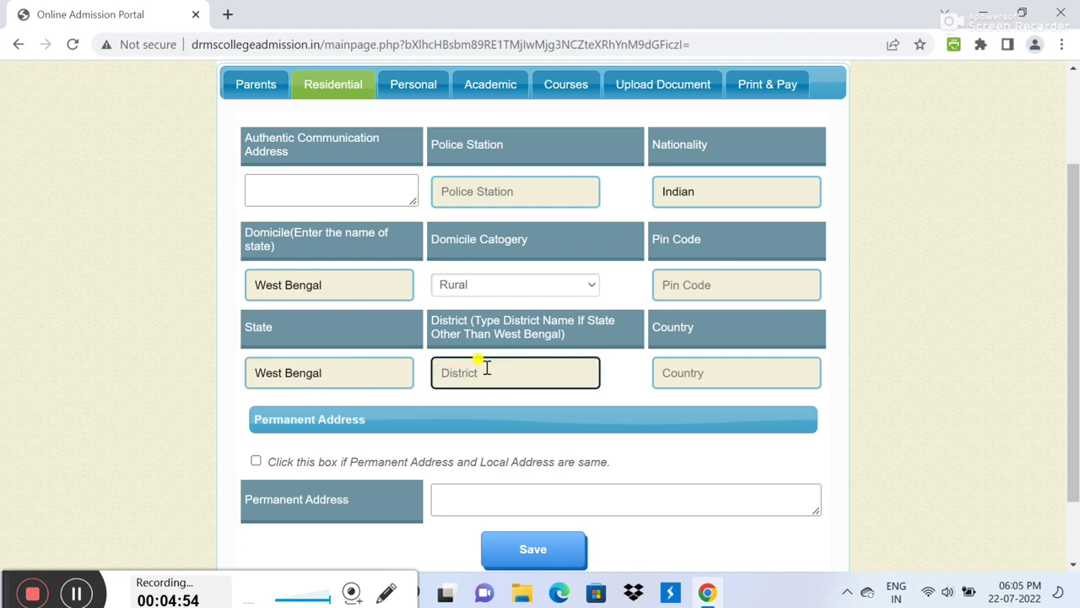
{"action": "left_click", "coordinate": [672, 369]}
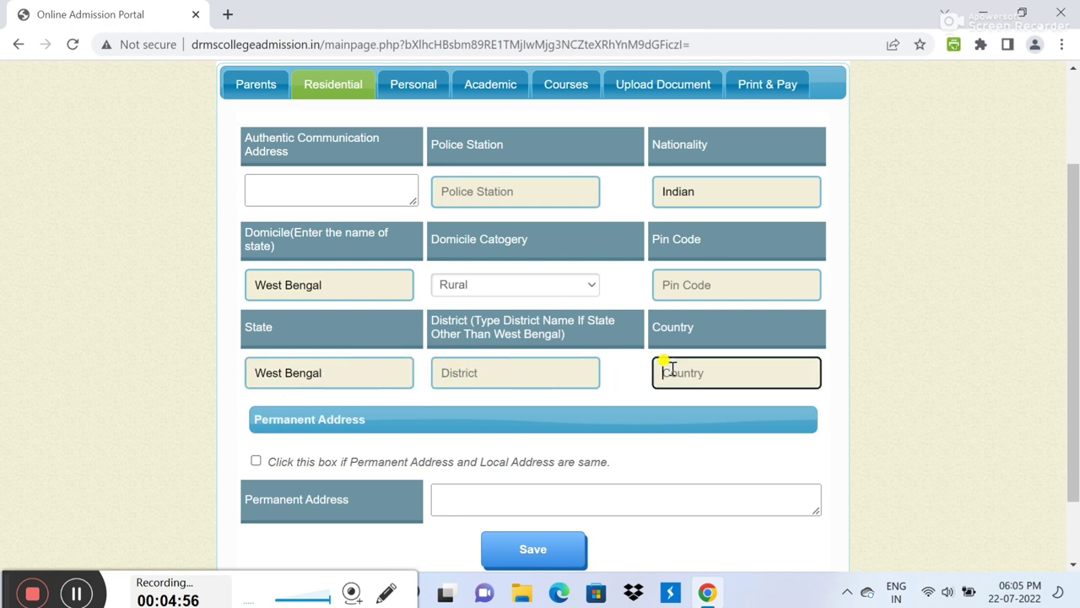
{"action": "type", "text": "I"}
{"action": "left_click", "coordinate": [668, 398]}
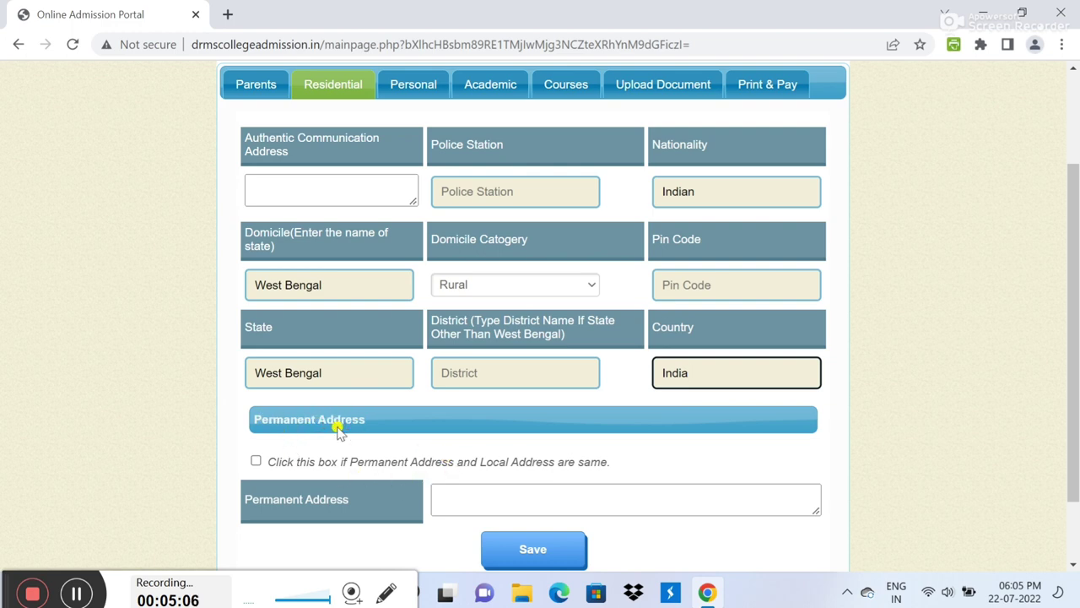
{"action": "left_click", "coordinate": [533, 550]}
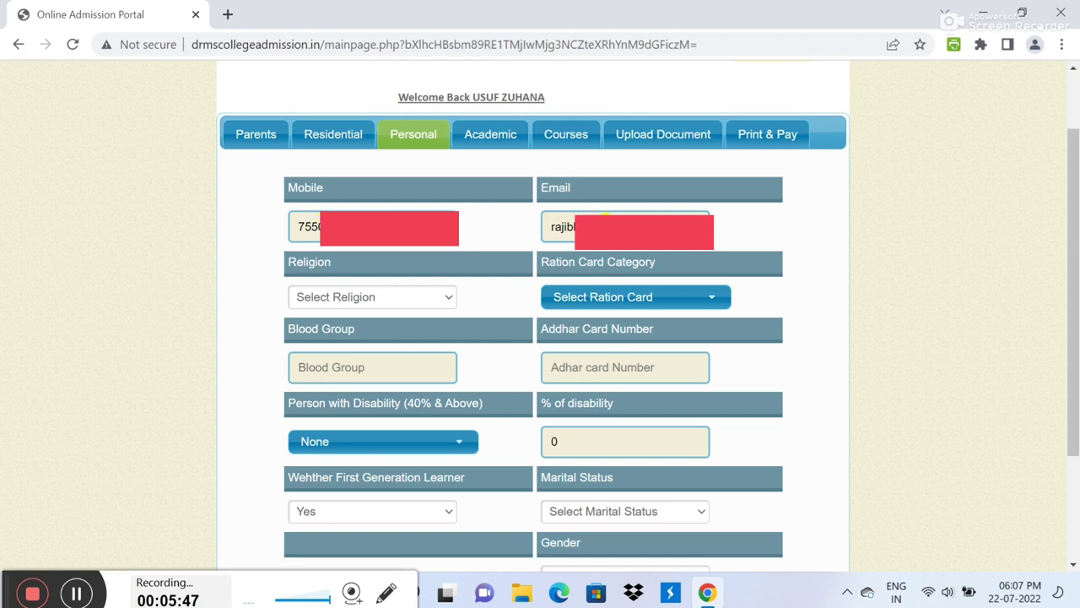
Set the religion to Islam and the ration card category to RKSY-I, acknowledging the proof notice
{"action": "left_click", "coordinate": [417, 298]}
{"action": "left_click", "coordinate": [312, 362]}
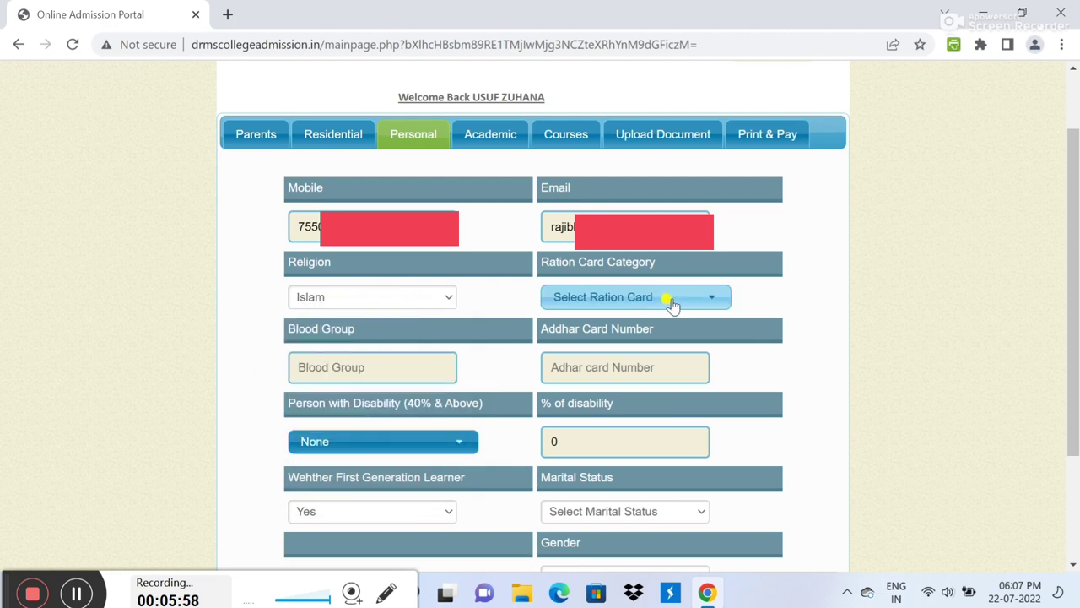
{"action": "left_click", "coordinate": [673, 306]}
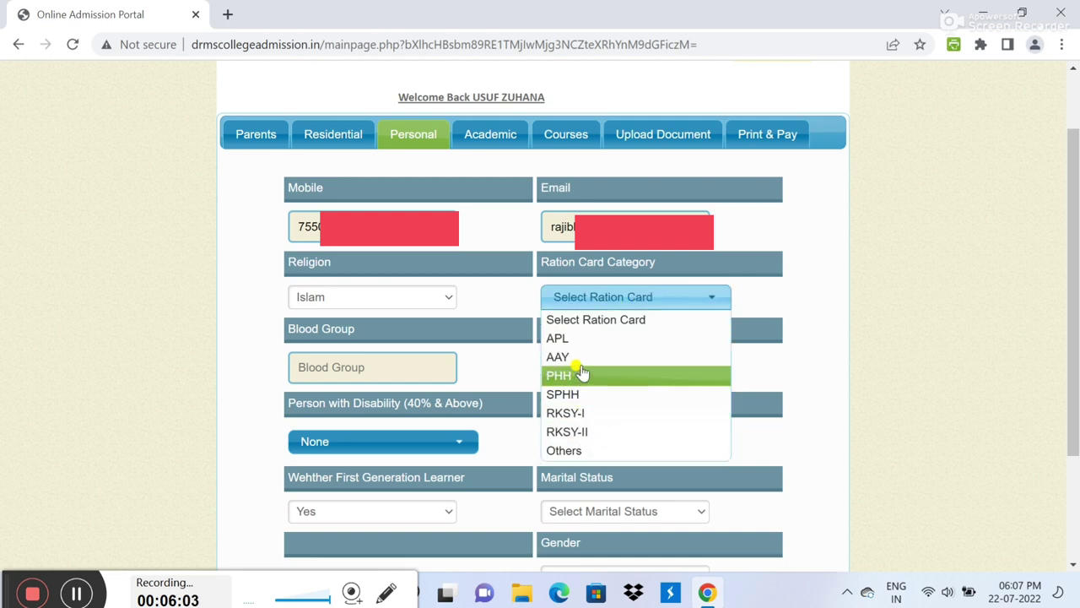
{"action": "left_click", "coordinate": [571, 414]}
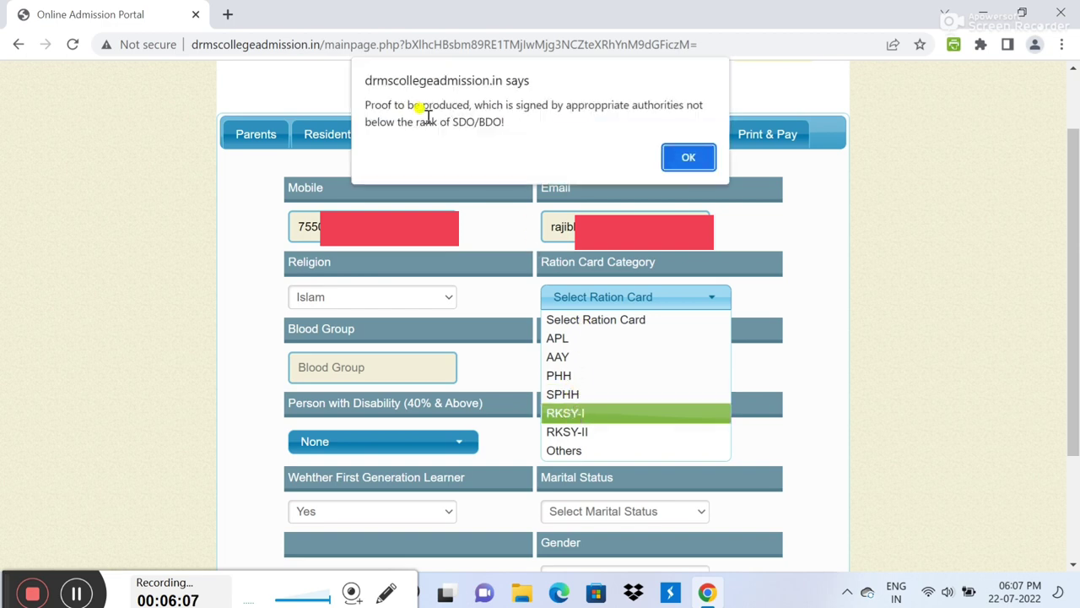
{"action": "left_click", "coordinate": [690, 158]}
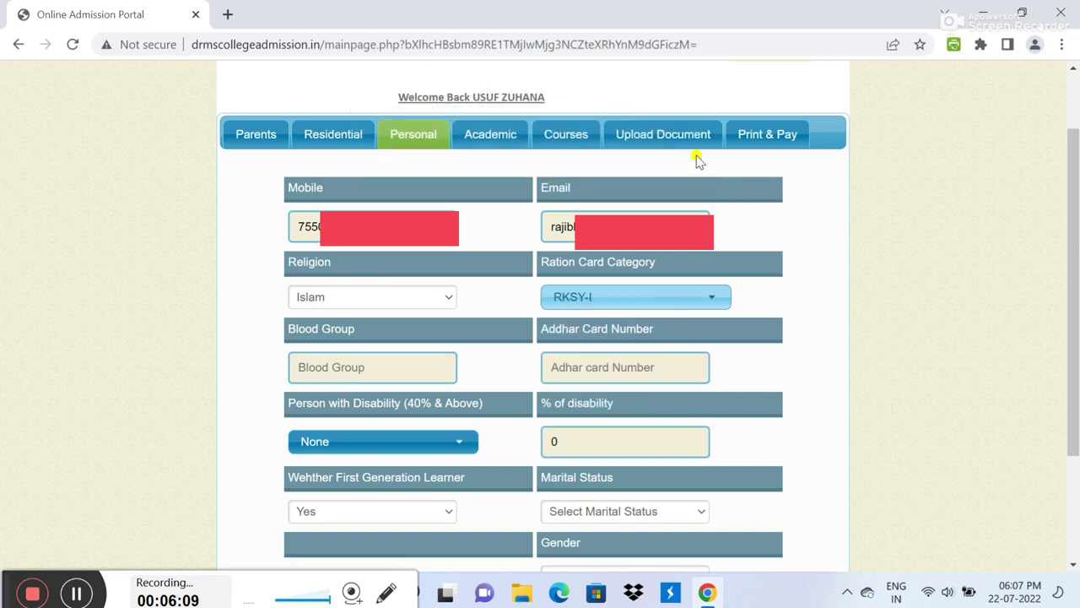
Go through the blood group and Aadhaar card number fields and choose None for person with disability
{"action": "left_click", "coordinate": [323, 365]}
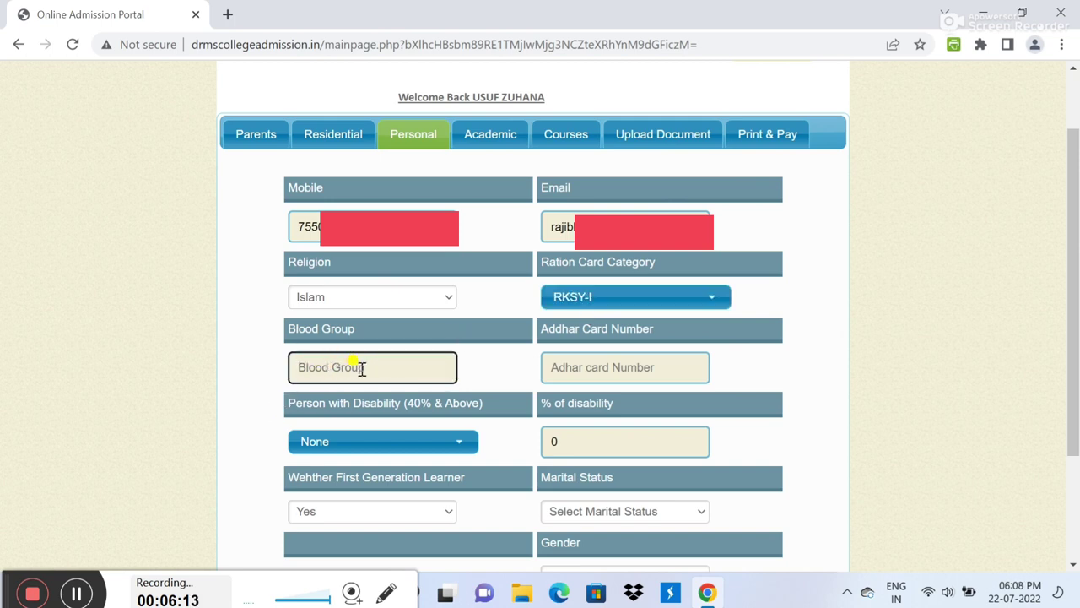
{"action": "left_click", "coordinate": [588, 359]}
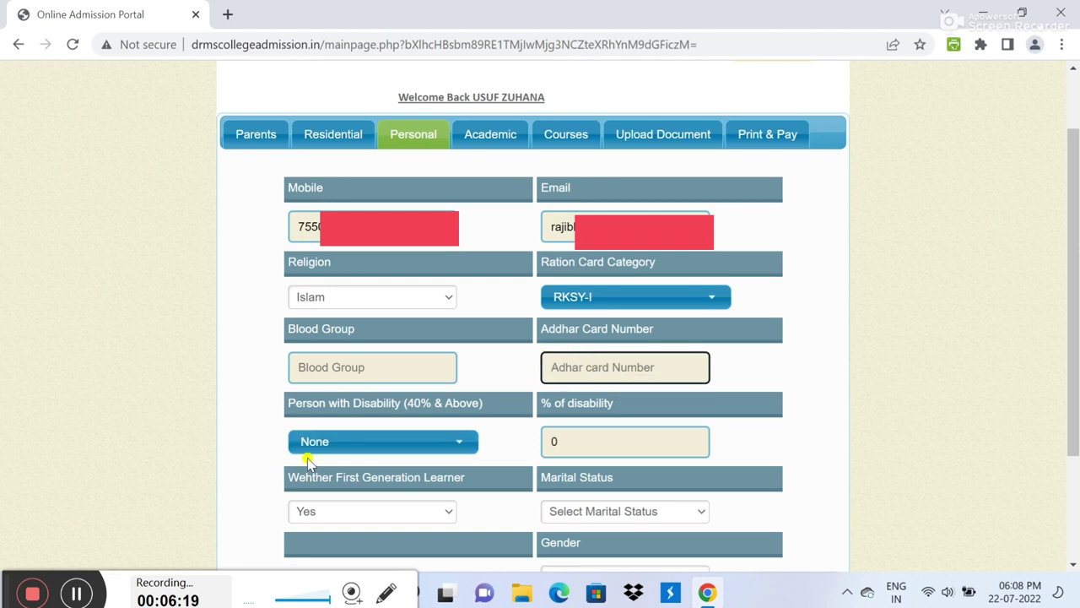
{"action": "left_click", "coordinate": [392, 447]}
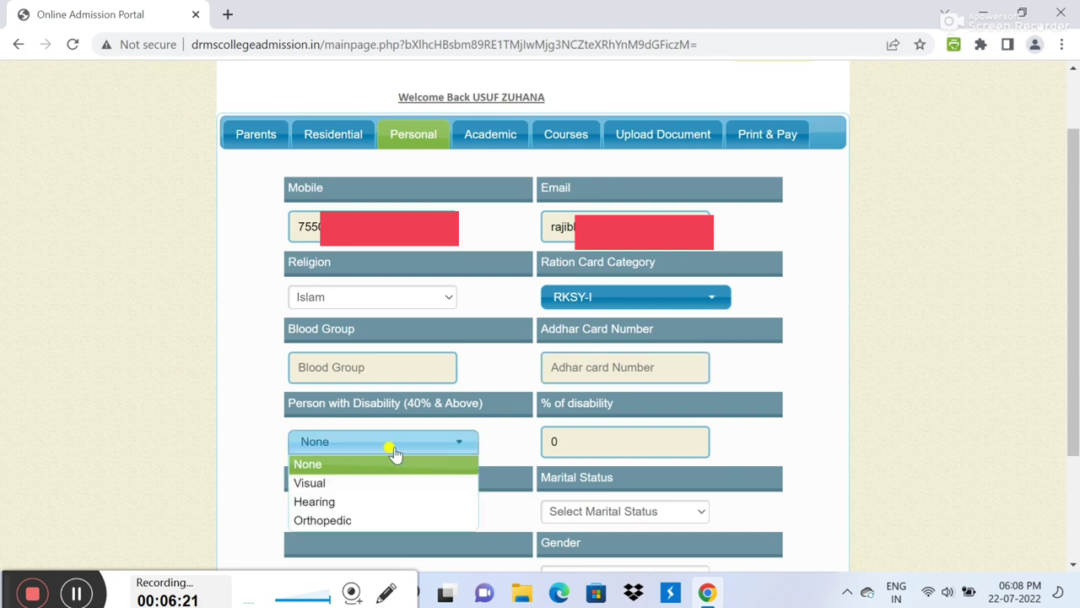
{"action": "left_click", "coordinate": [349, 465]}
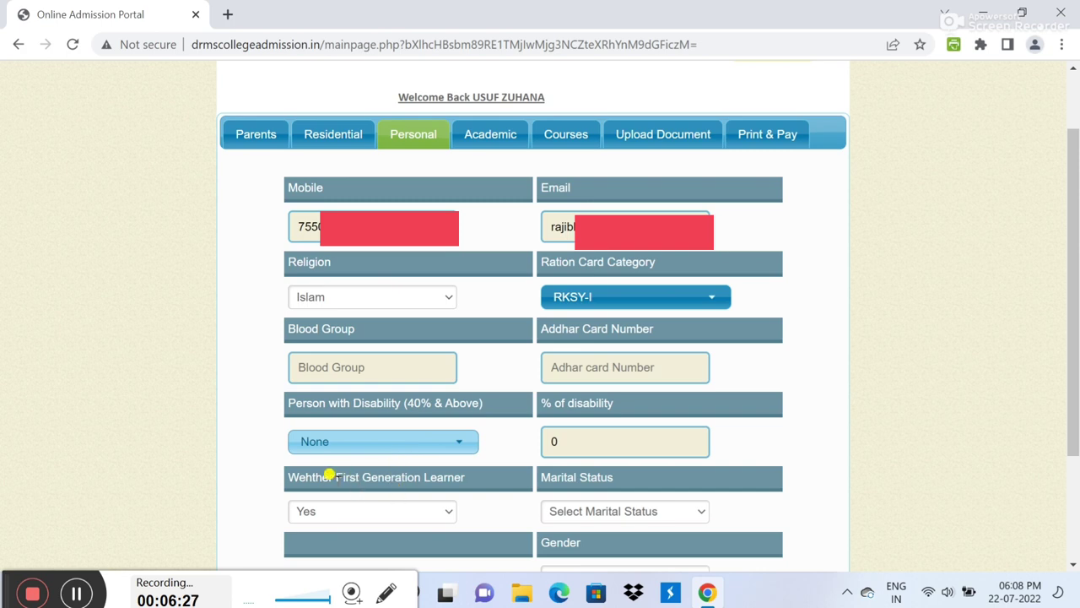
Set the first generation learner option to No and the marital status to Single
{"action": "scroll", "coordinate": [297, 475], "scroll_direction": "down", "scroll_amount": 1}
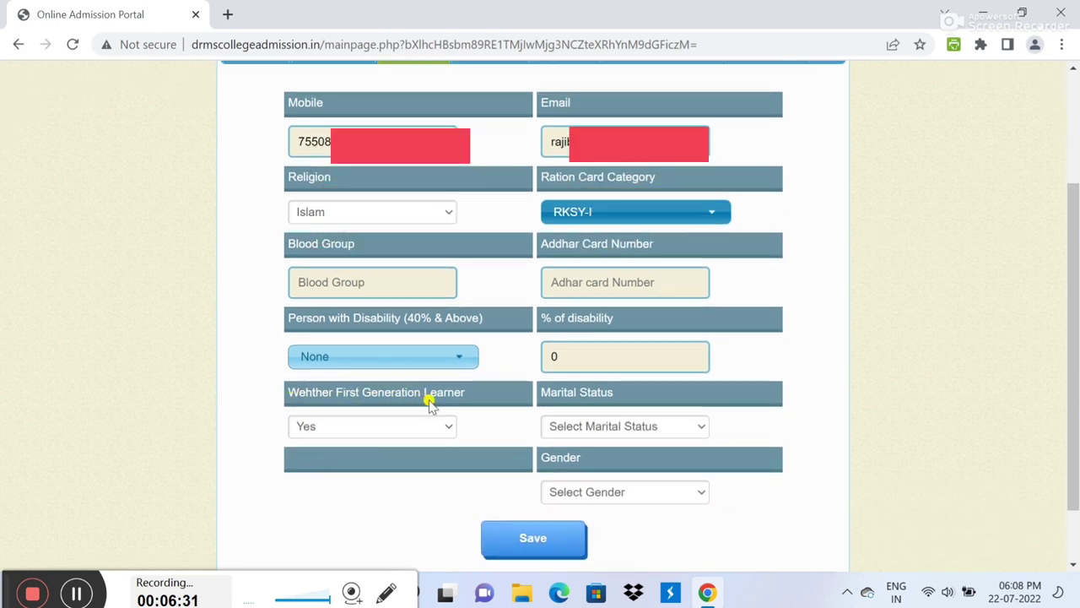
{"action": "left_click", "coordinate": [372, 435]}
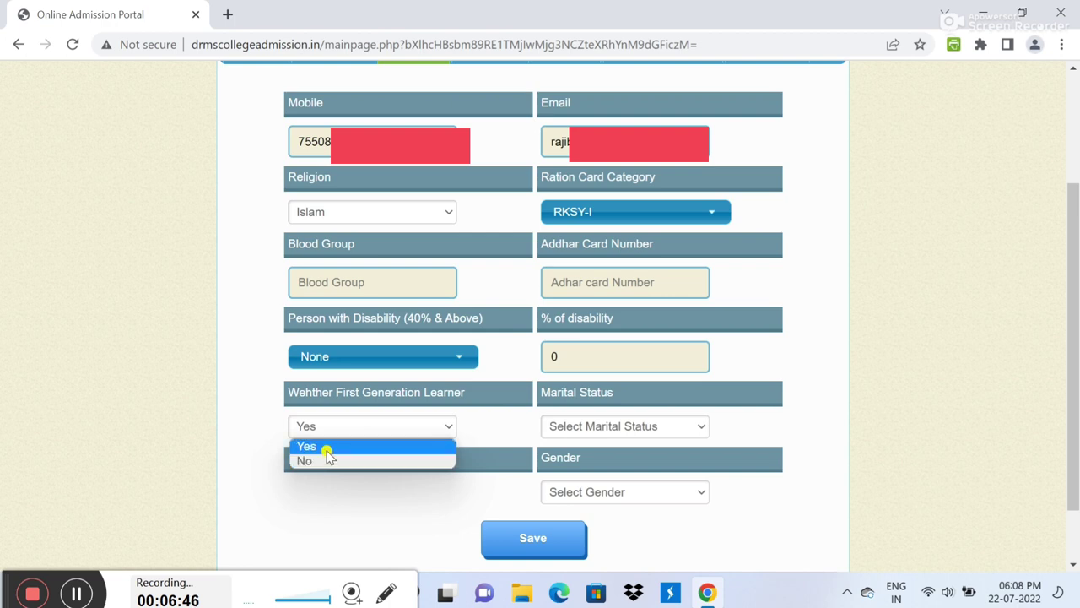
{"action": "left_click", "coordinate": [327, 460]}
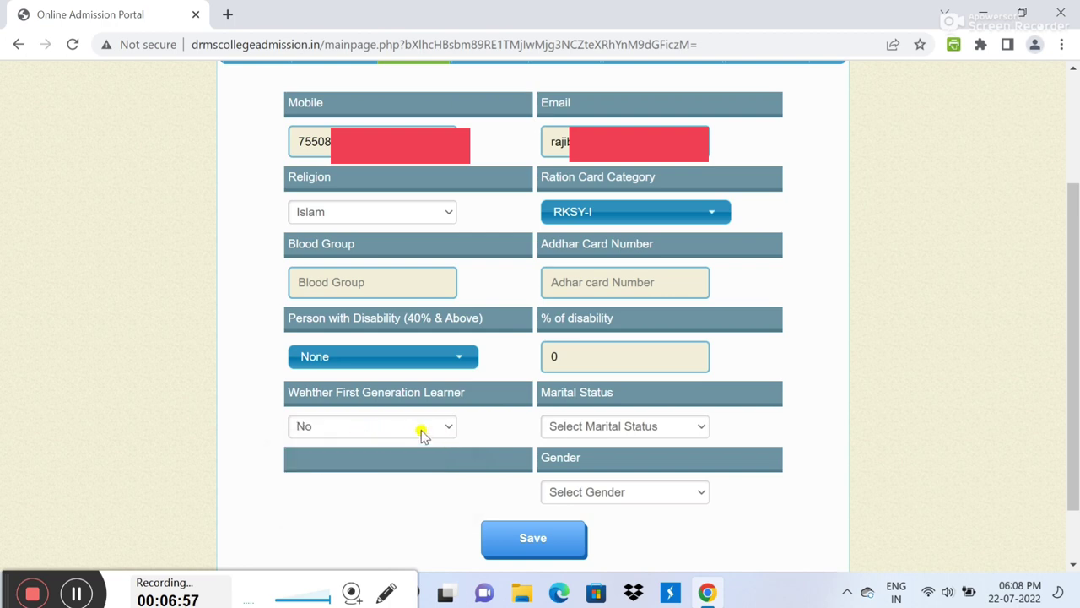
{"action": "left_click", "coordinate": [682, 432]}
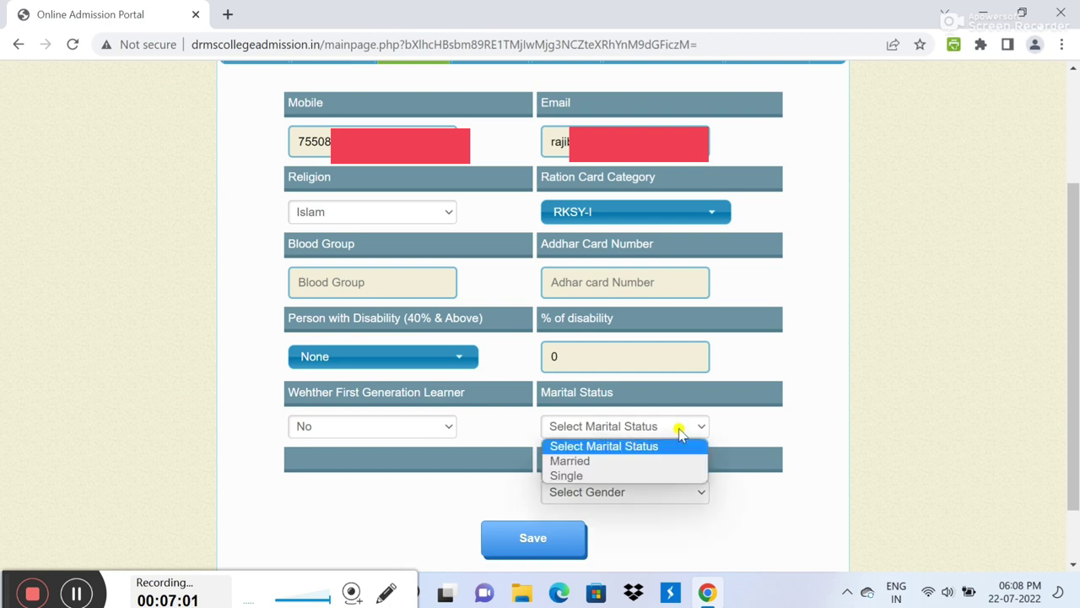
{"action": "left_click", "coordinate": [573, 478]}
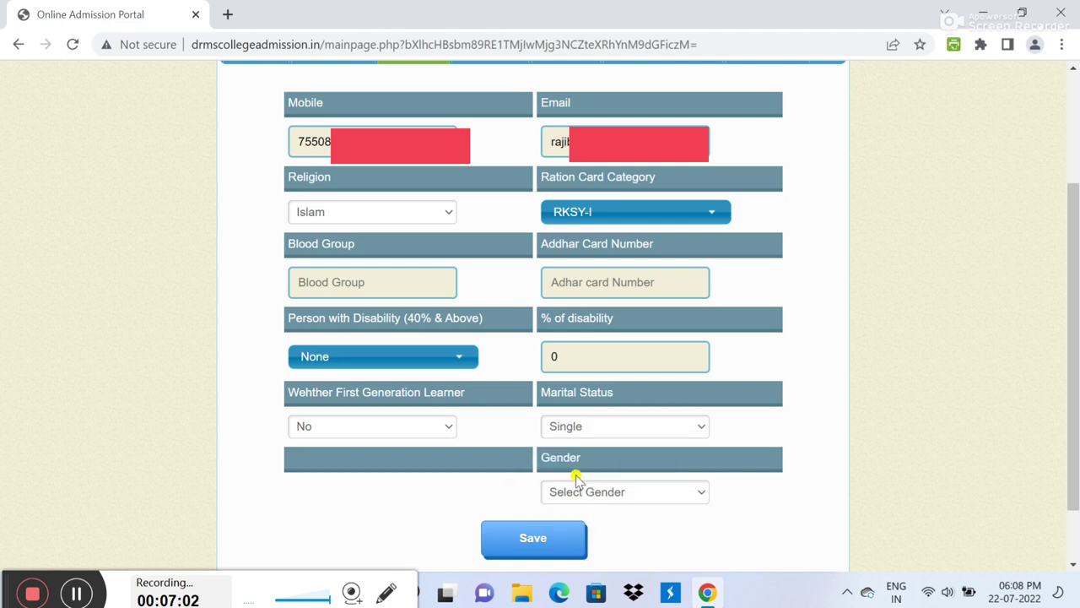
Set the gender to Male and save the personal details
{"action": "left_click", "coordinate": [637, 497]}
{"action": "left_click", "coordinate": [581, 525]}
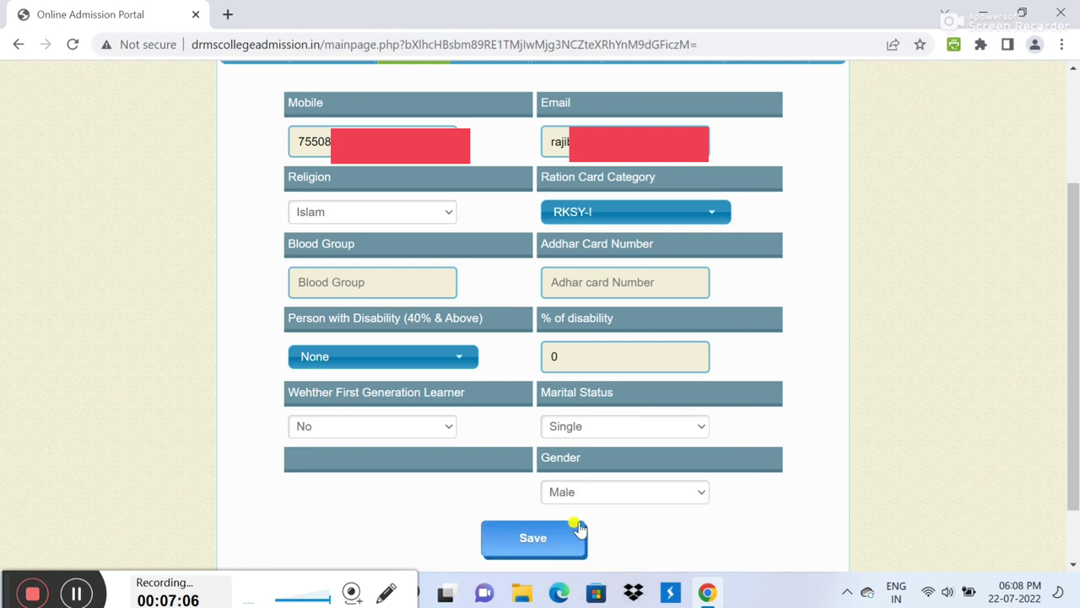
{"action": "left_click", "coordinate": [532, 545]}
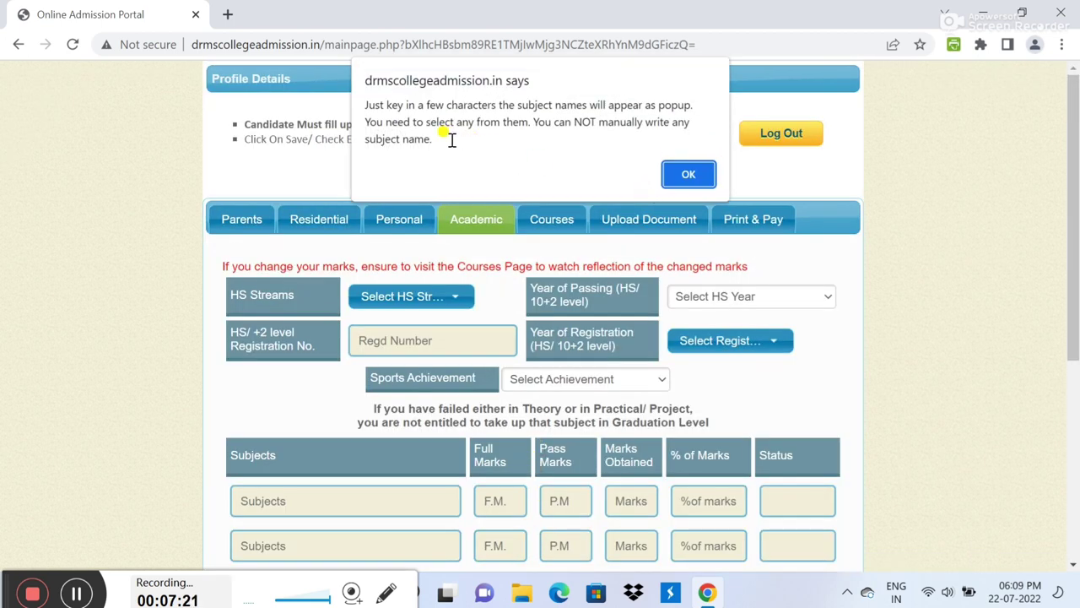
Acknowledge the subject entry notice, set the HS stream to Arts and the year of passing to 2022
{"action": "left_click", "coordinate": [690, 174]}
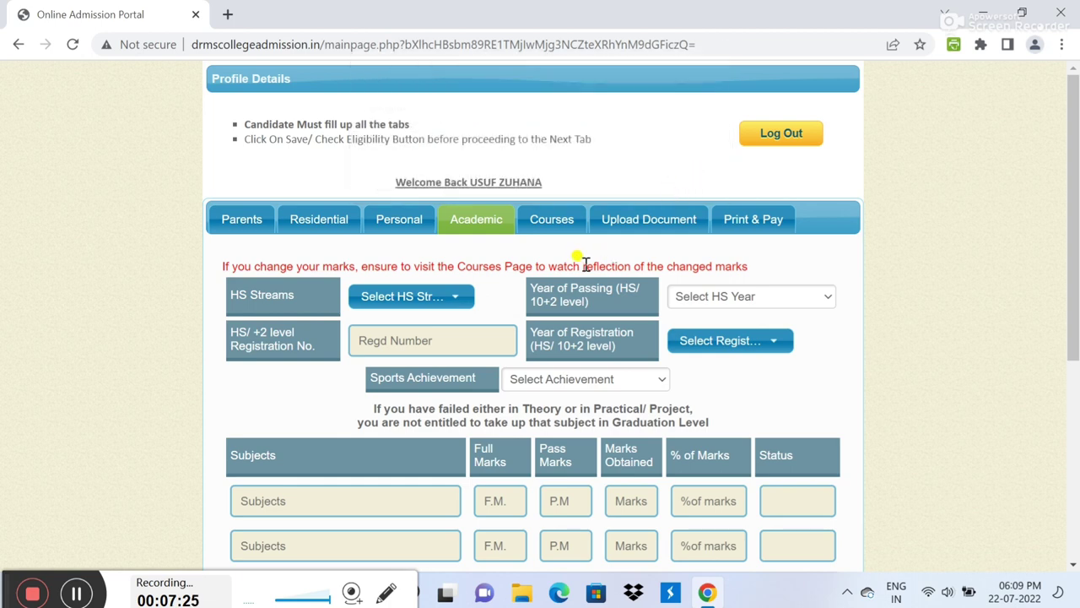
{"action": "scroll", "coordinate": [581, 256], "scroll_direction": "down", "scroll_amount": 1}
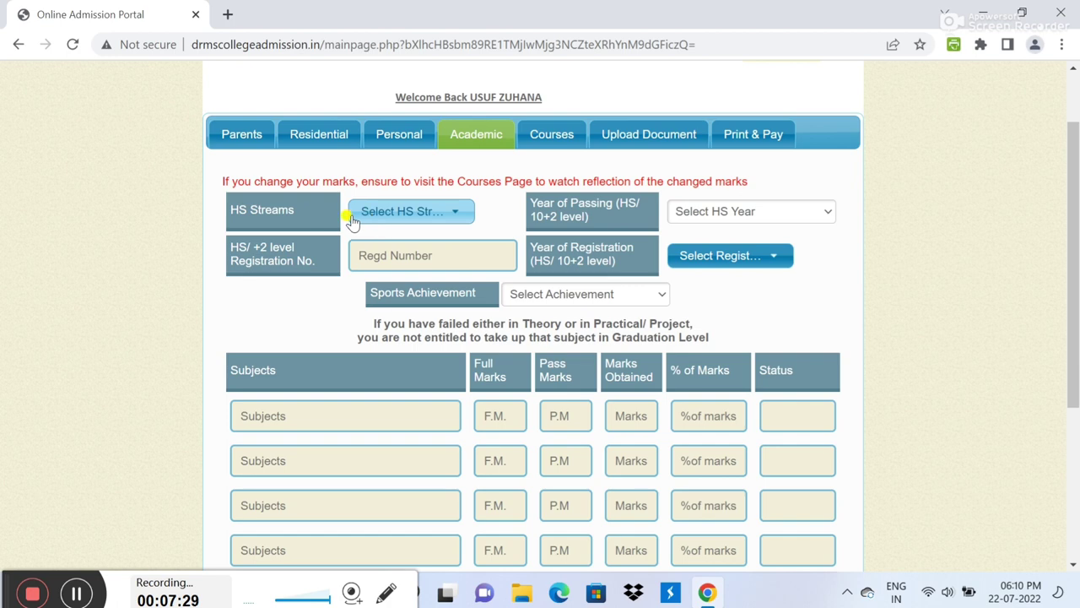
{"action": "left_click", "coordinate": [435, 212]}
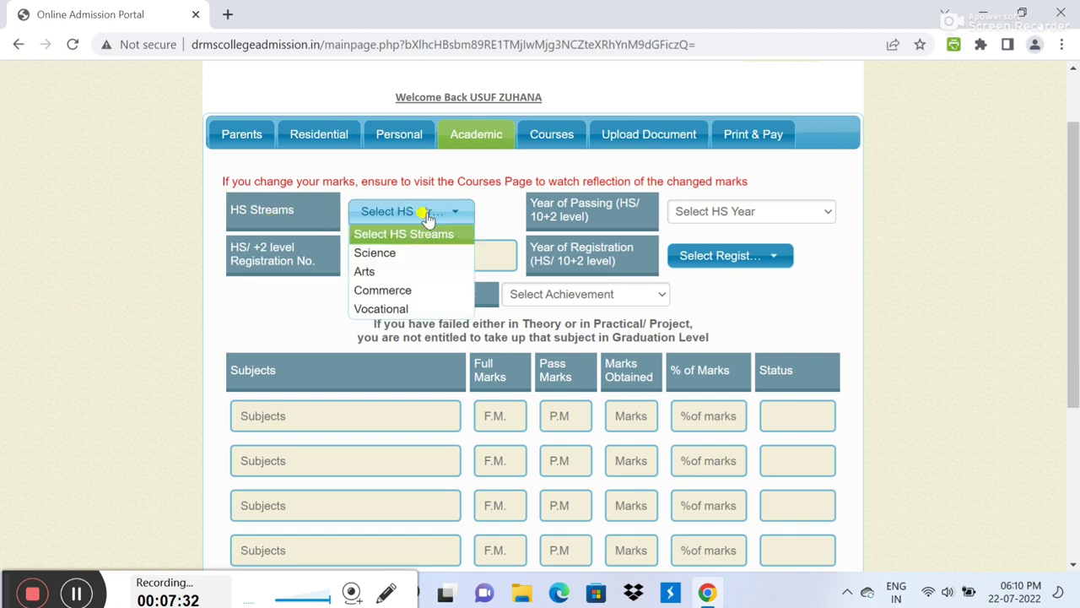
{"action": "left_click", "coordinate": [379, 274]}
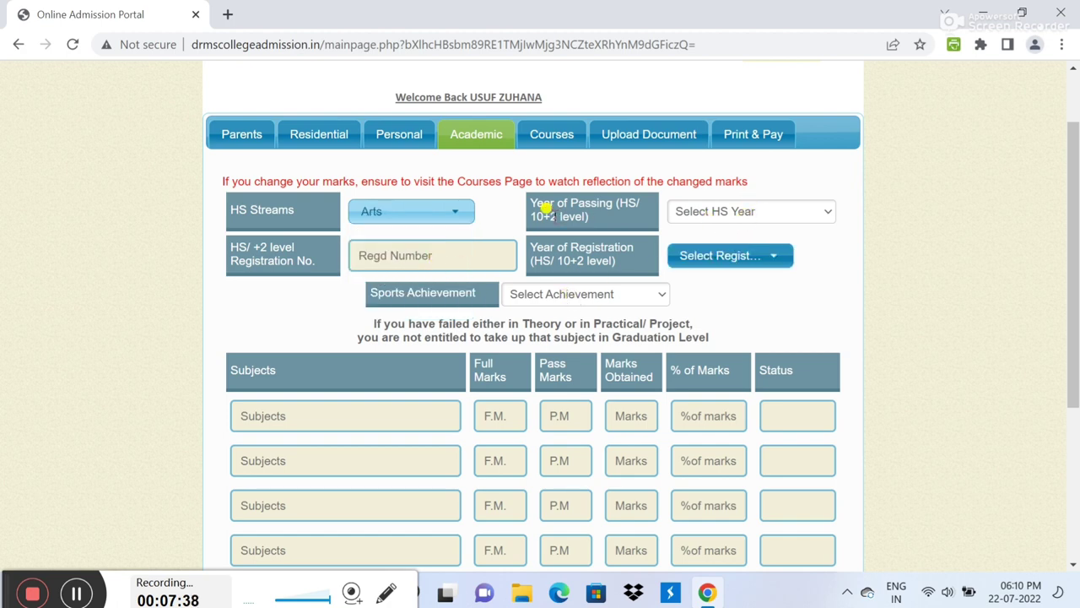
{"action": "left_click", "coordinate": [755, 216]}
{"action": "left_click", "coordinate": [705, 273]}
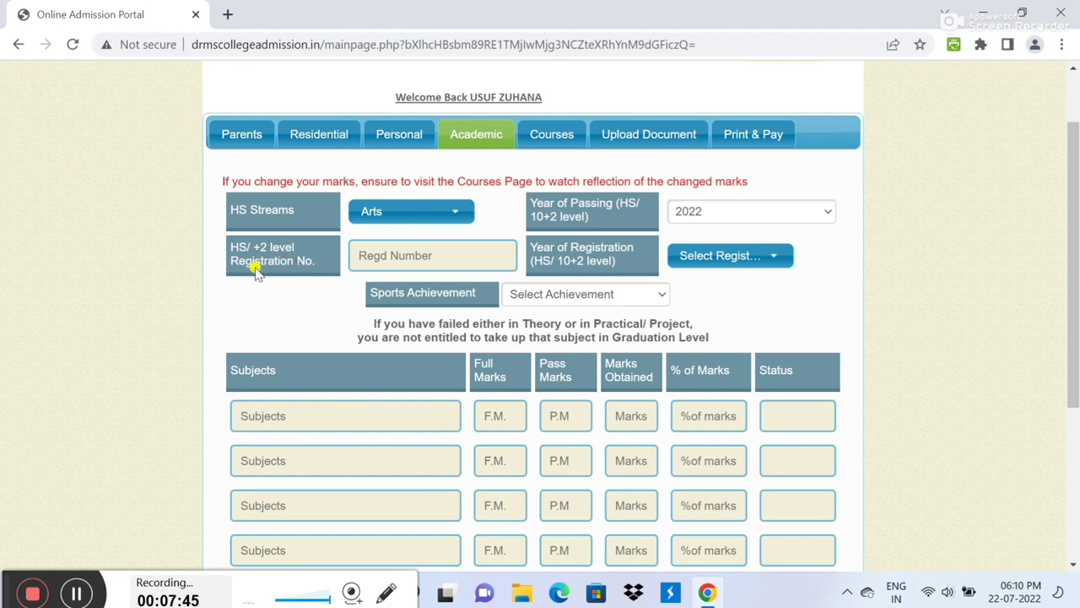
Fill in the HS registration number, set the year of registration to 2021 and sports achievement to No Sports Certificate
{"action": "left_click", "coordinate": [369, 256]}
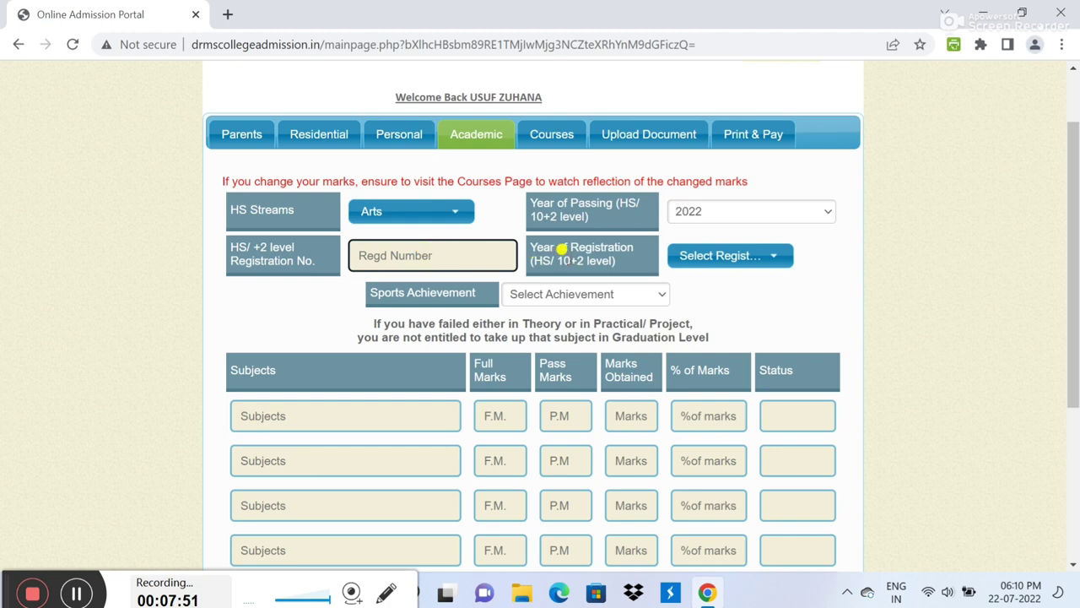
{"action": "left_click", "coordinate": [745, 263]}
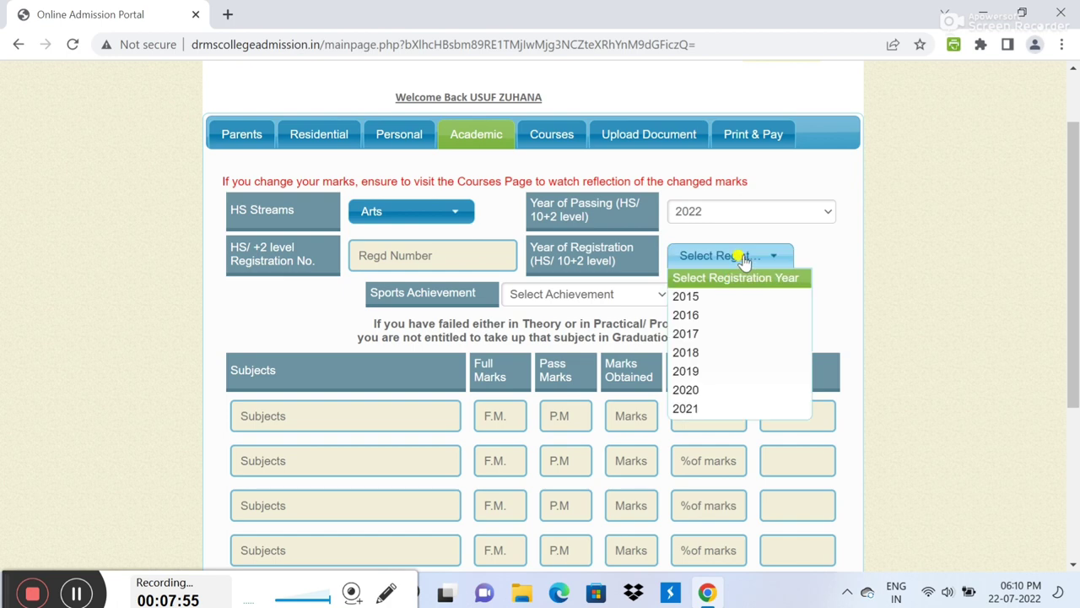
{"action": "left_click", "coordinate": [690, 410]}
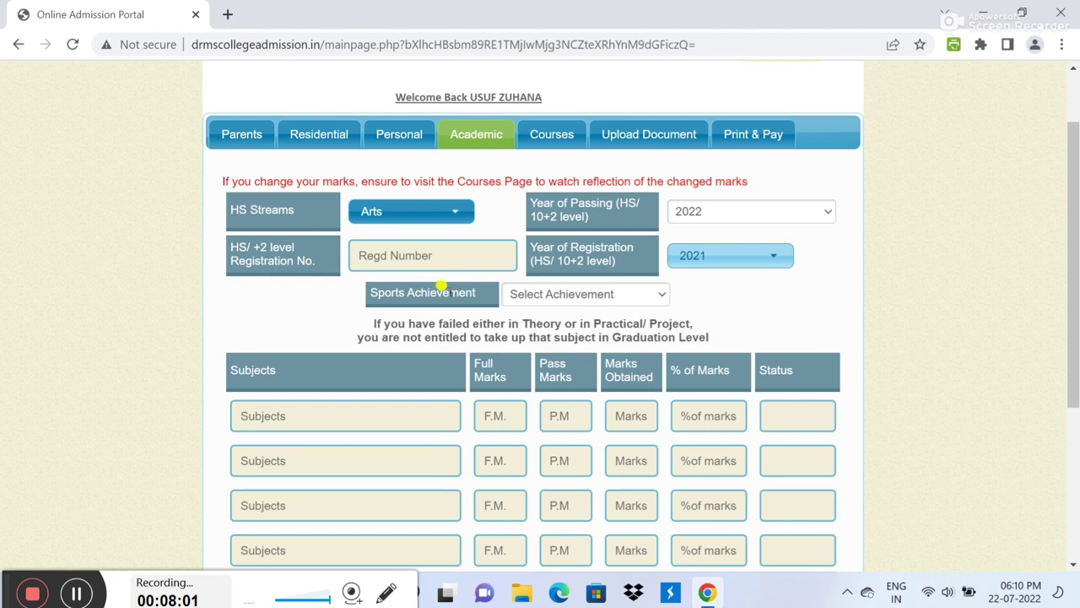
{"action": "left_click", "coordinate": [591, 297]}
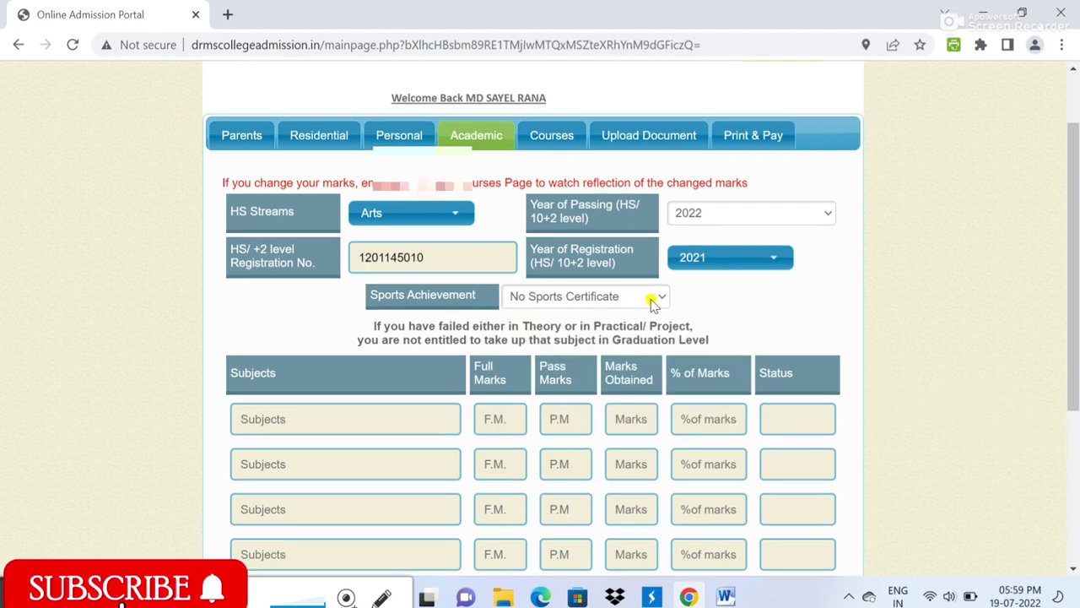
Enter Bengali and English from the suggestions as the first two subjects of the marks table
{"action": "scroll", "coordinate": [651, 302], "scroll_direction": "down", "scroll_amount": 1}
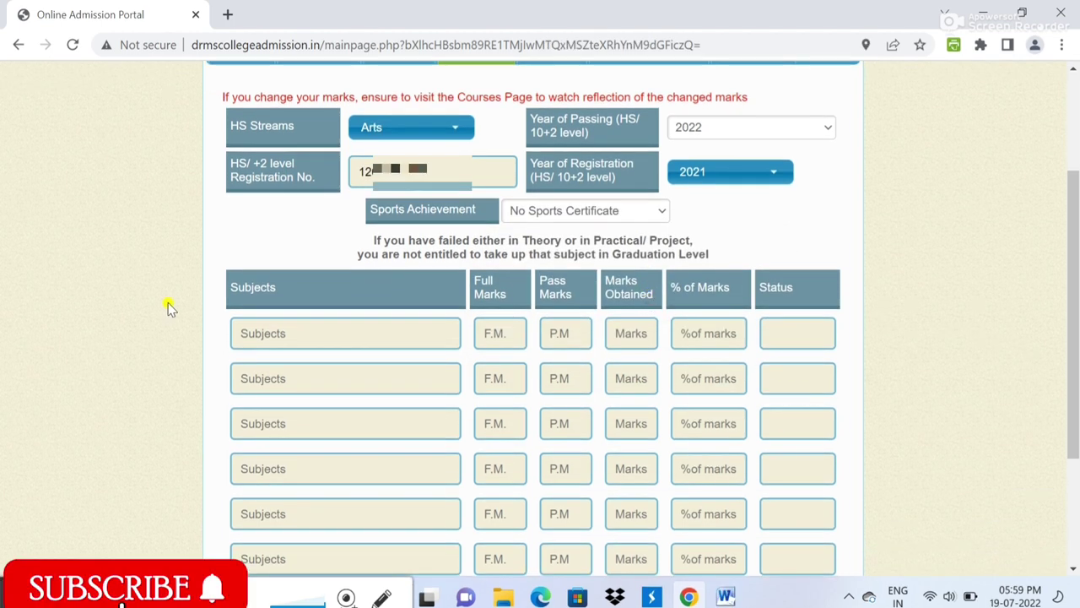
{"action": "left_click", "coordinate": [259, 336]}
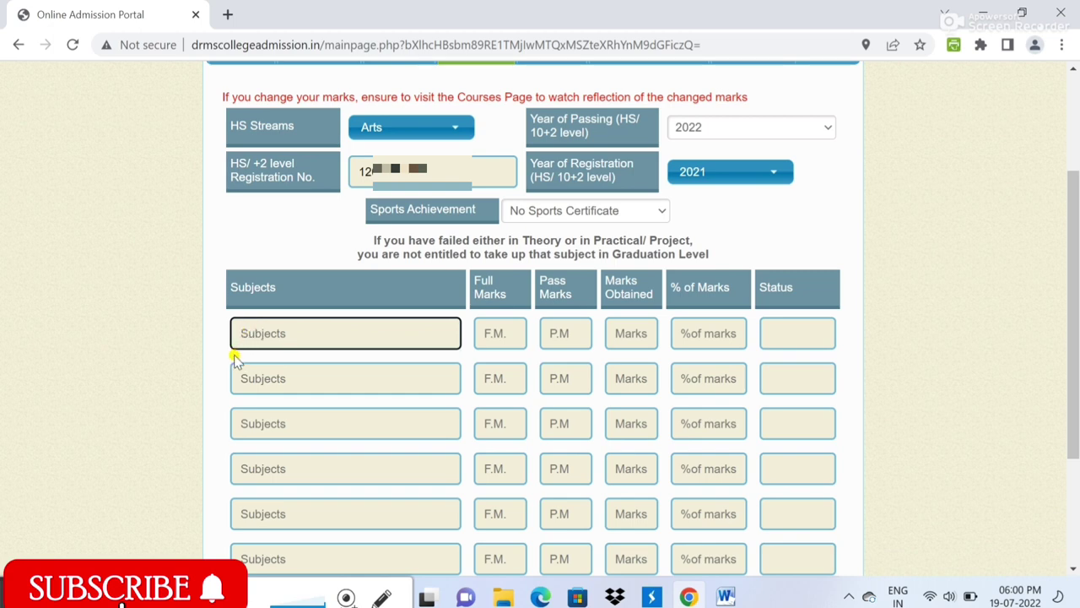
{"action": "type", "text": "BE"}
{"action": "left_click", "coordinate": [244, 360]}
{"action": "left_click", "coordinate": [251, 379]}
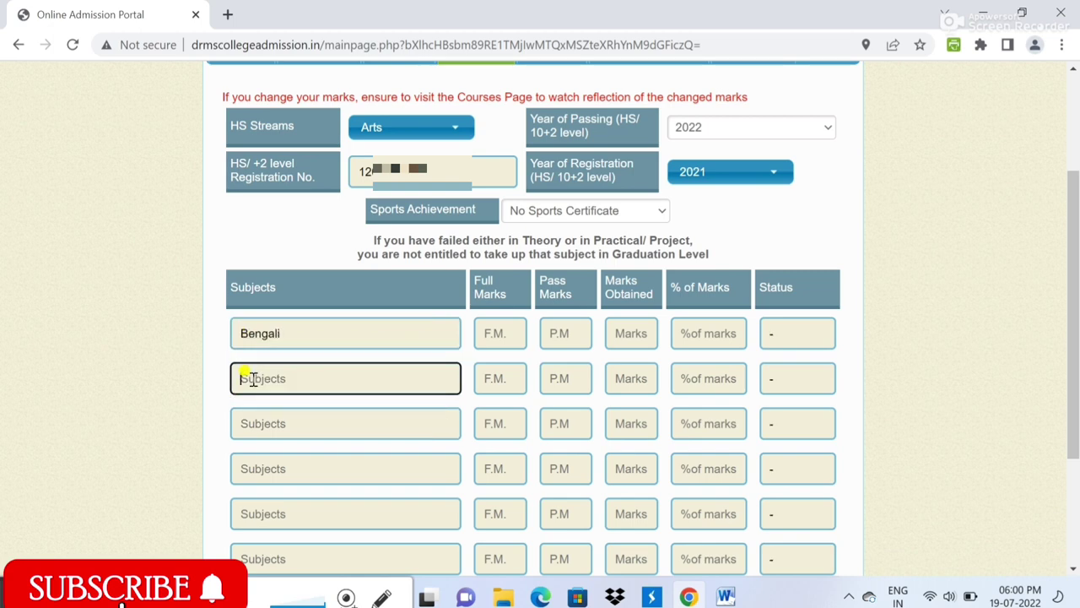
{"action": "type", "text": "EN"}
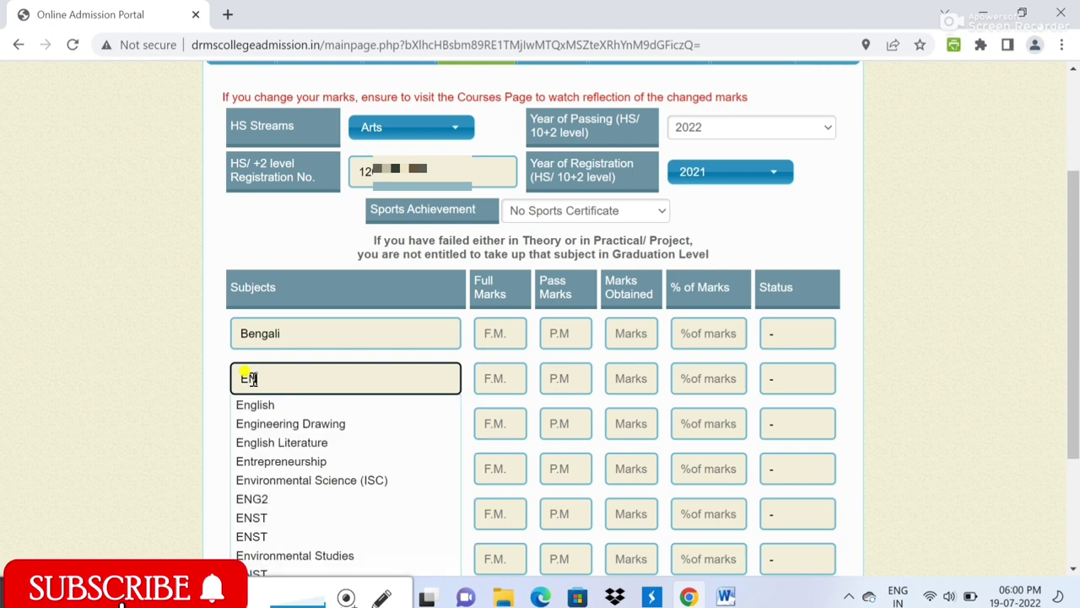
{"action": "type", "text": "G"}
{"action": "left_click", "coordinate": [246, 405]}
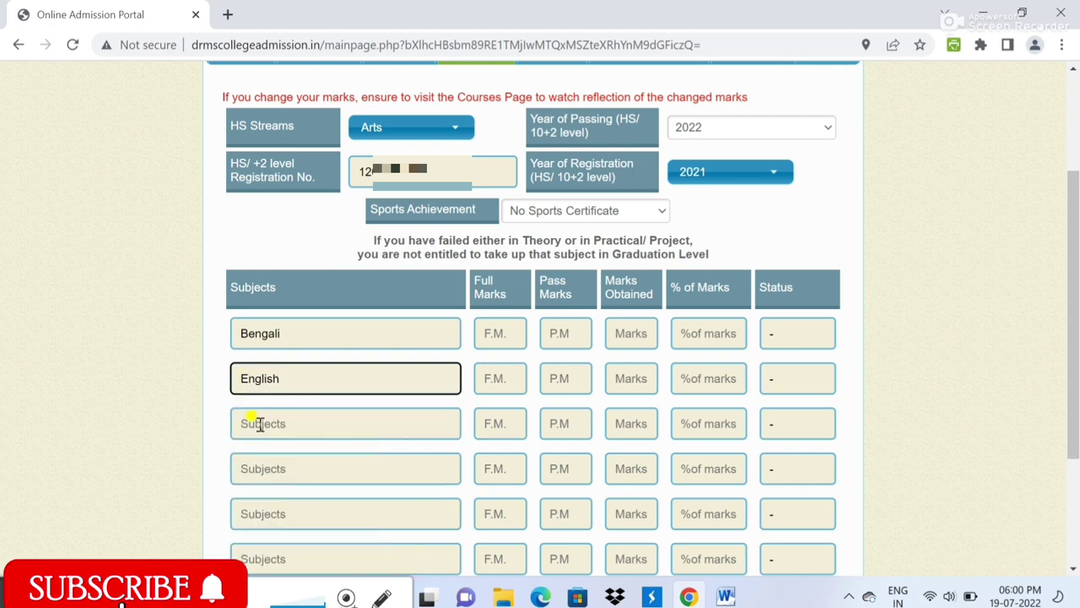
Enter Geography, Philosophy and Political Science from the suggestions as the third, fourth and fifth subjects
{"action": "left_click", "coordinate": [261, 424]}
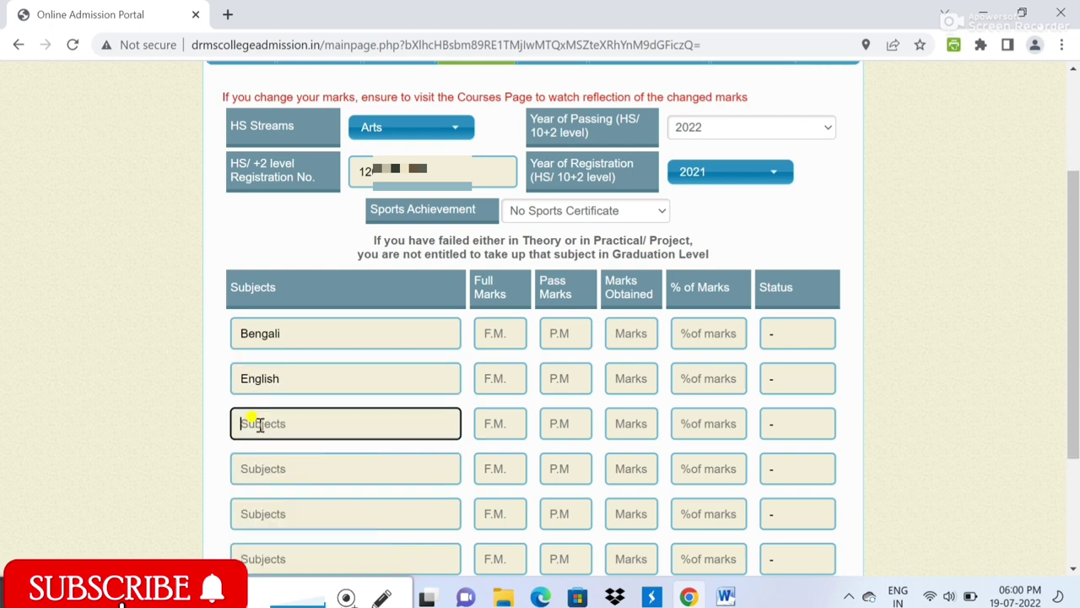
{"action": "type", "text": "GEO"}
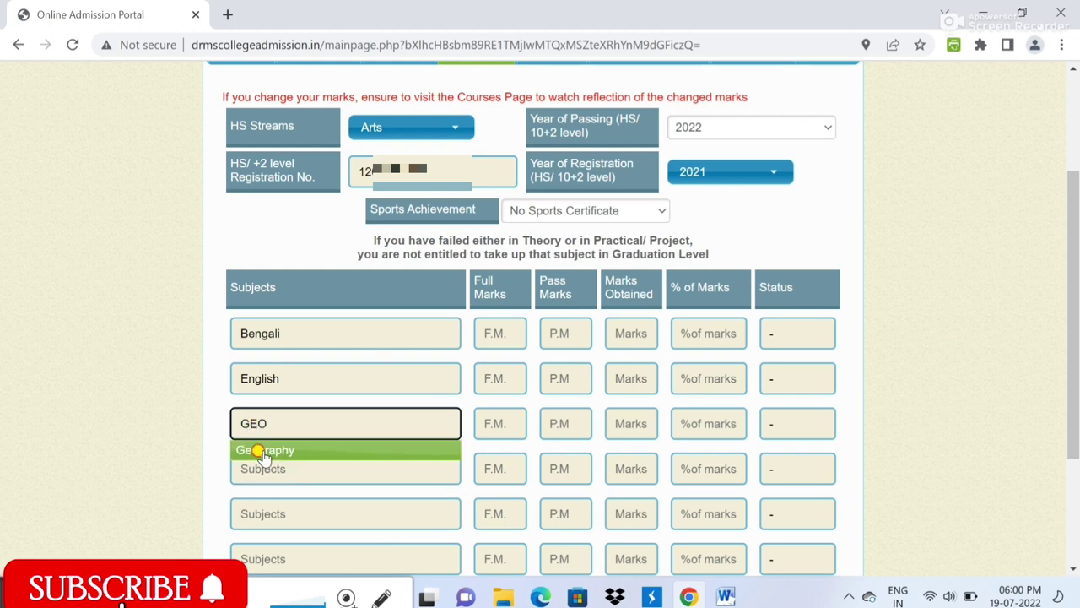
{"action": "left_click", "coordinate": [264, 451]}
{"action": "left_click", "coordinate": [255, 471]}
{"action": "type", "text": "PHIL"}
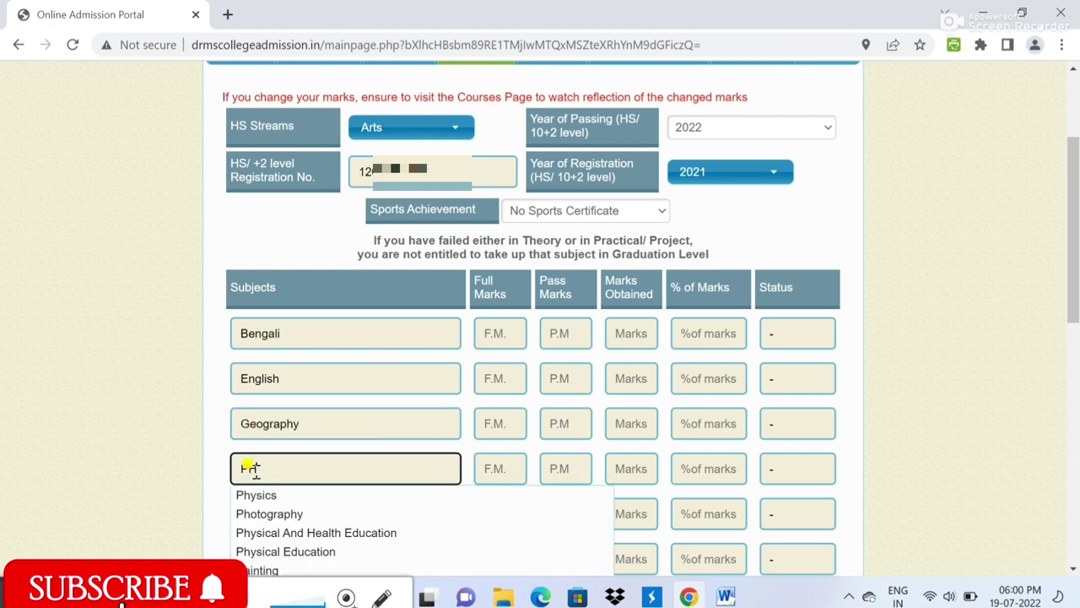
{"action": "left_click", "coordinate": [258, 497]}
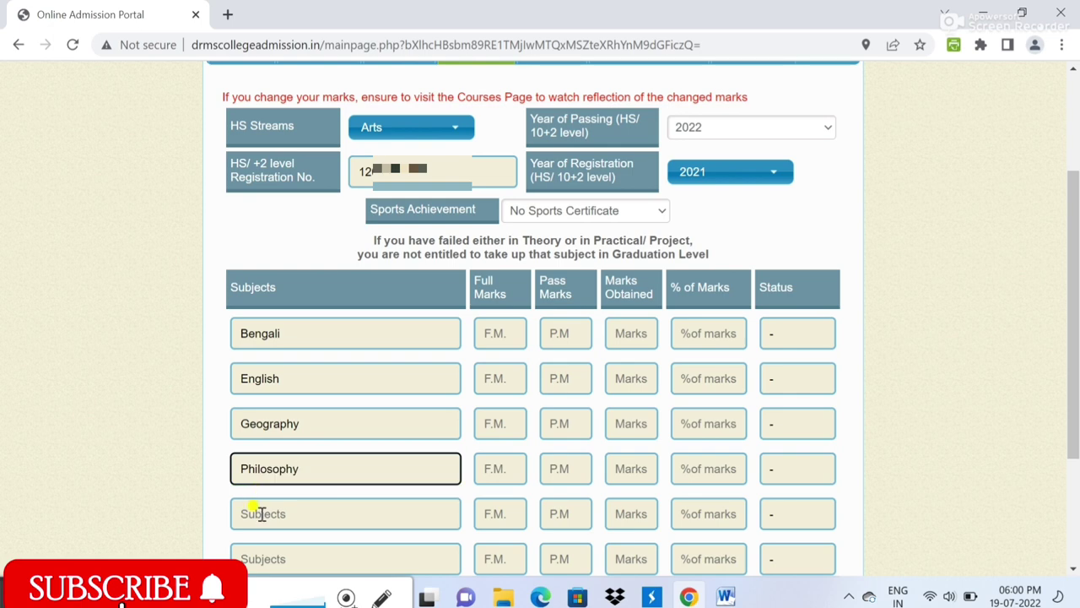
{"action": "left_click", "coordinate": [261, 513]}
{"action": "type", "text": "POL"}
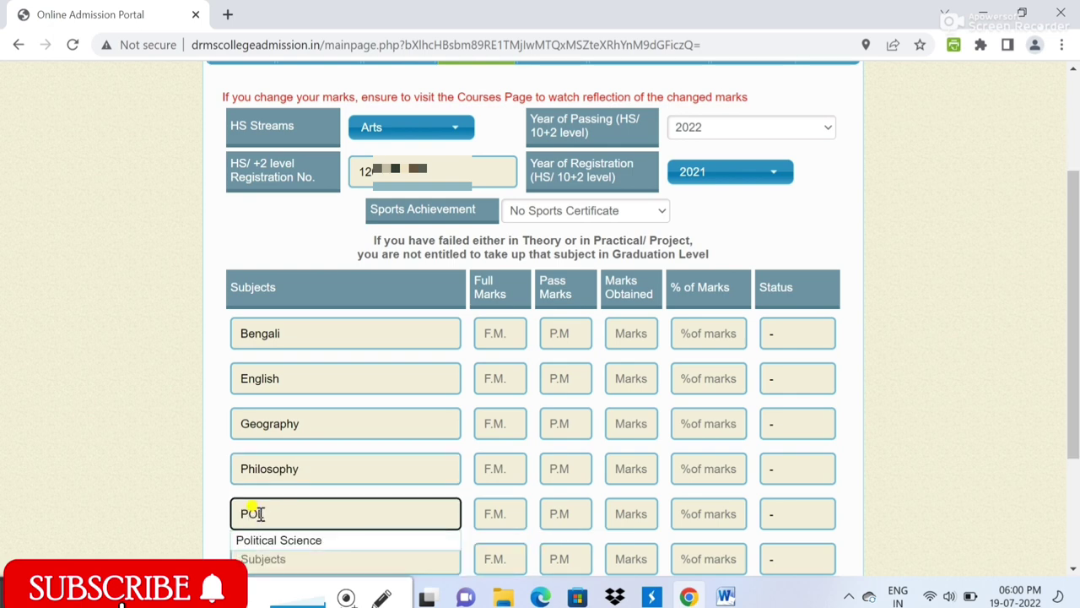
{"action": "scroll", "coordinate": [261, 513], "scroll_direction": "down", "scroll_amount": 1}
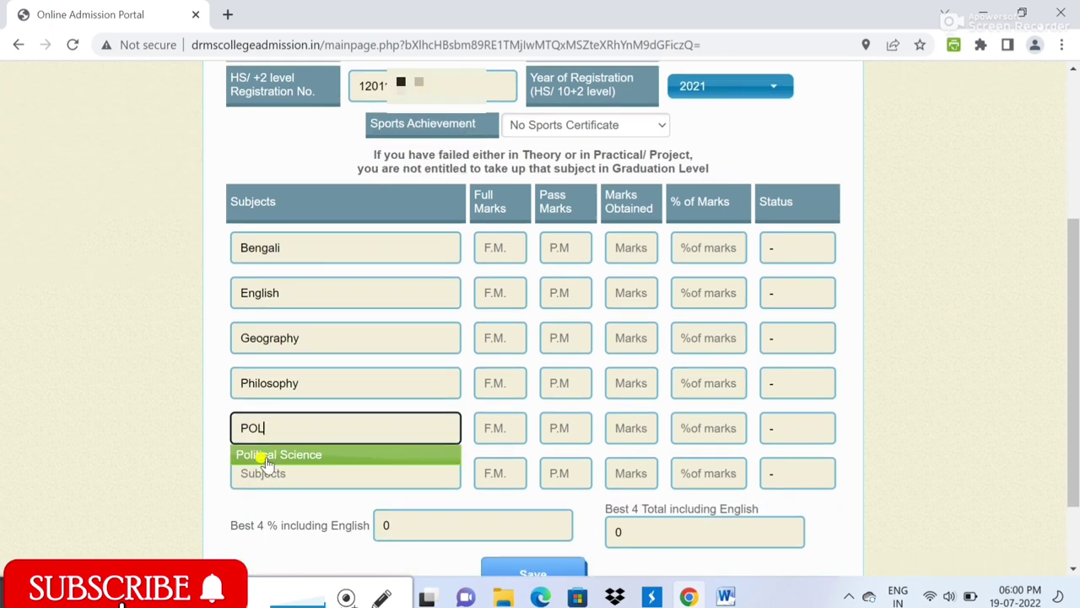
{"action": "left_click", "coordinate": [267, 460]}
Fill in the Bengali row with full marks 100, pass marks 30 and marks obtained 62
{"action": "left_click", "coordinate": [487, 248]}
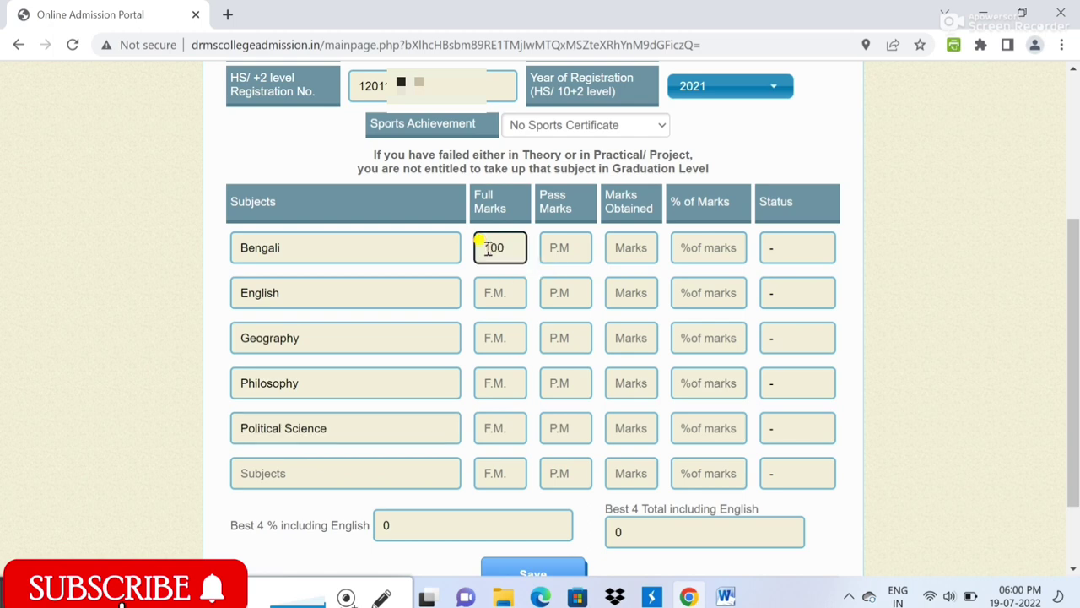
{"action": "left_click", "coordinate": [549, 247]}
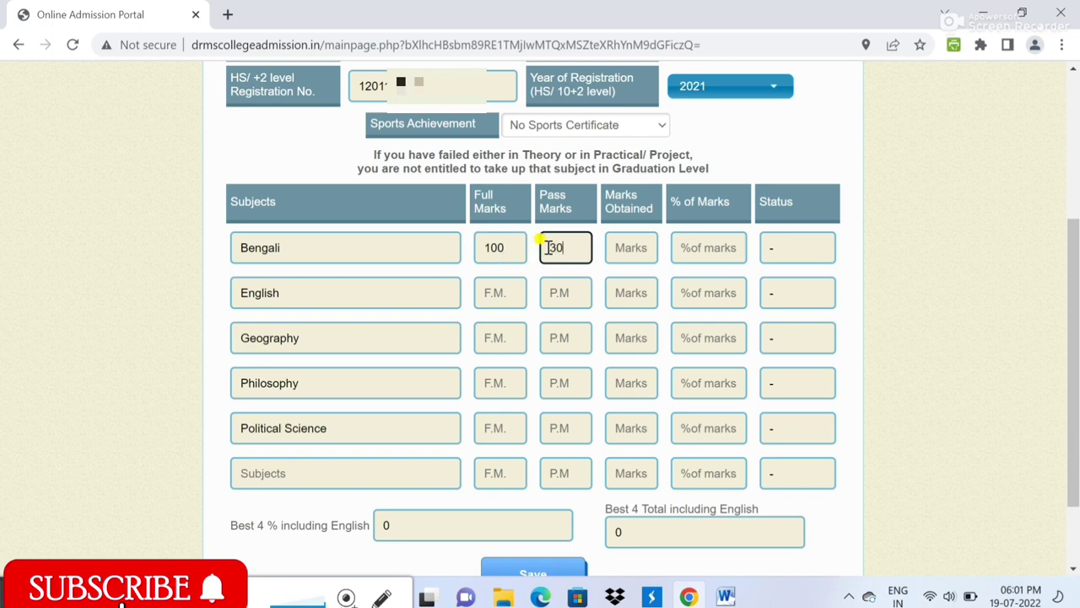
{"action": "left_click", "coordinate": [617, 247]}
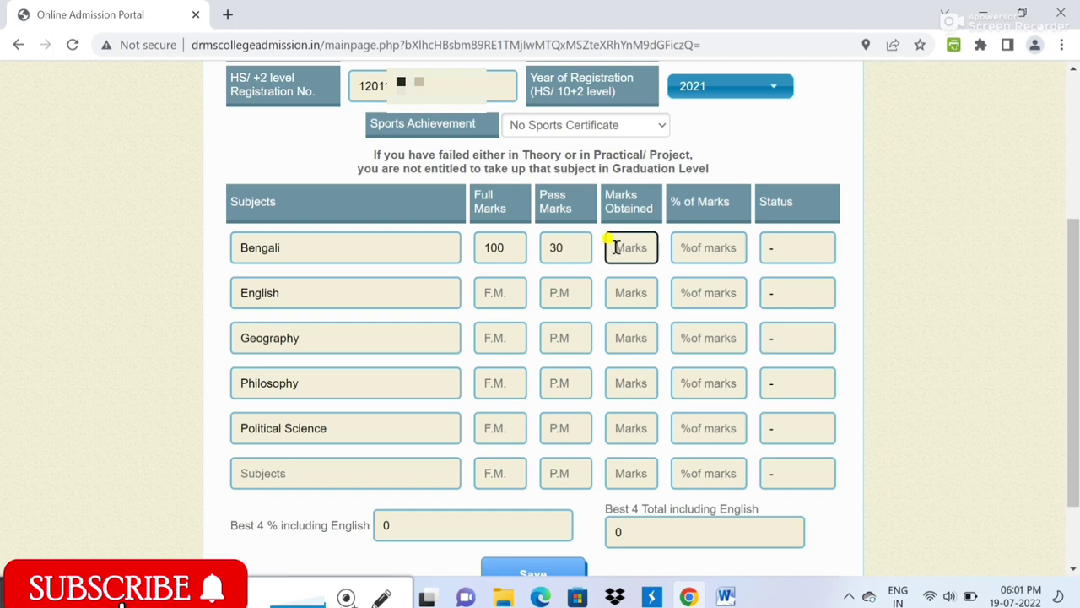
{"action": "type", "text": "62"}
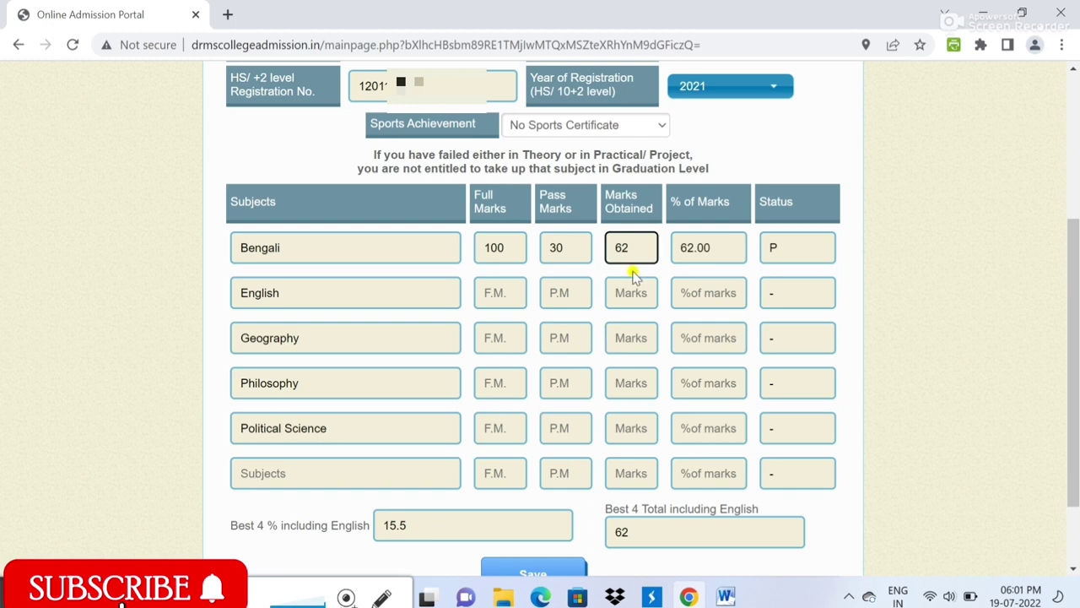
Fill in the English row with full marks 100, pass marks 30 and marks obtained 80
{"action": "left_click", "coordinate": [492, 294]}
{"action": "type", "text": "100"}
{"action": "left_click", "coordinate": [557, 291]}
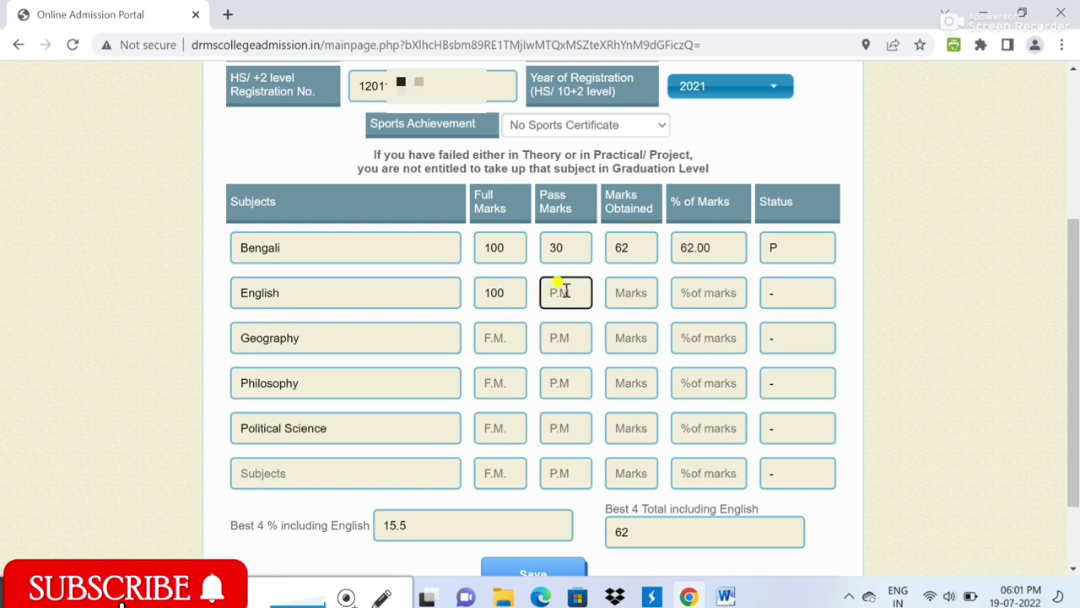
{"action": "type", "text": "30"}
{"action": "left_click", "coordinate": [620, 295]}
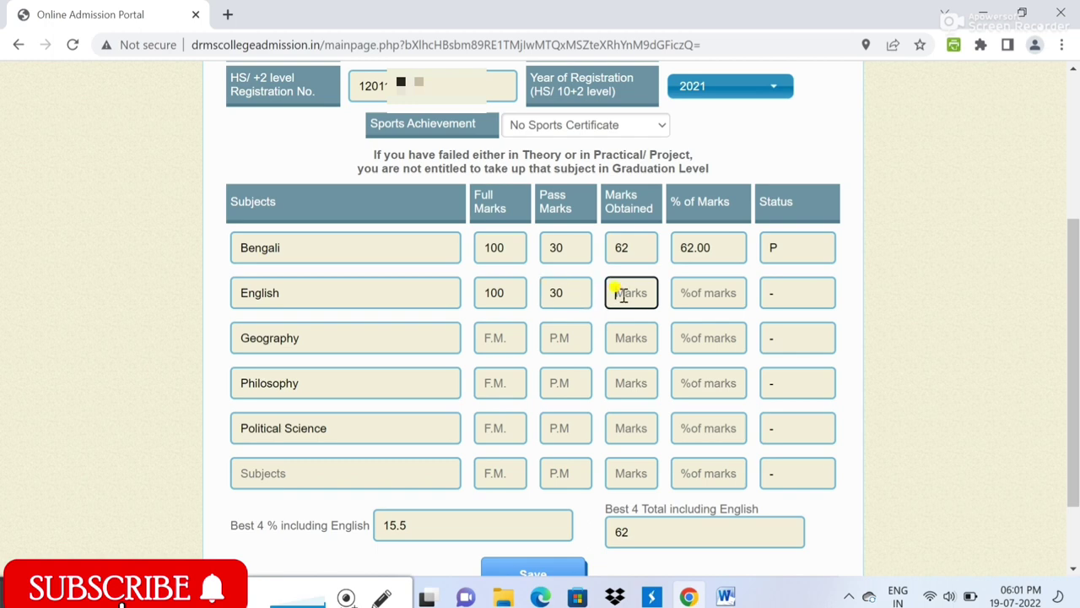
{"action": "type", "text": "80"}
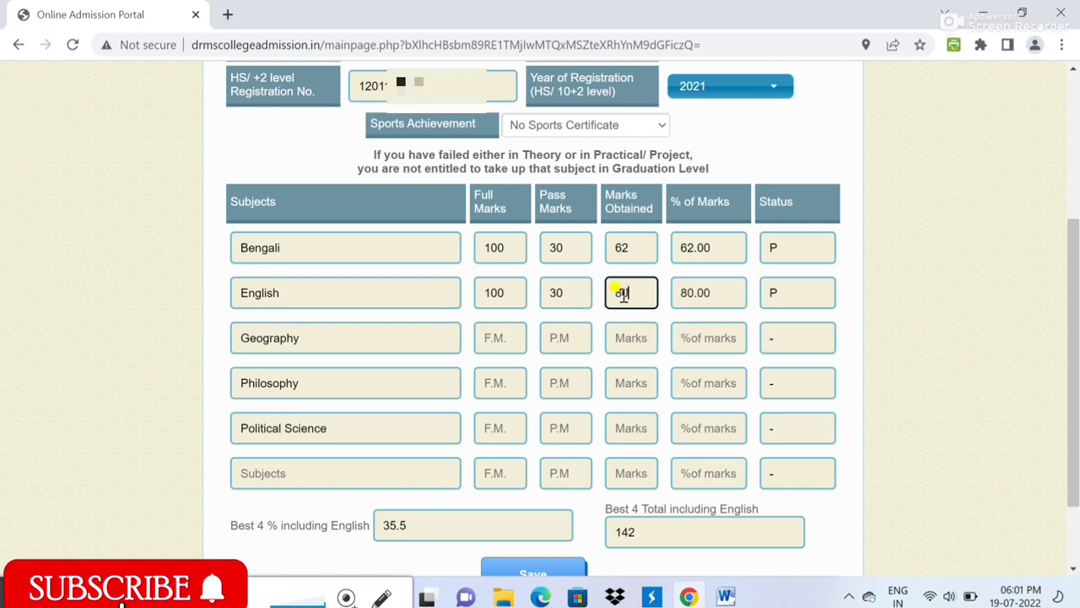
Fill in the Geography row with full marks 100, pass marks 30 and marks obtained 88
{"action": "left_click", "coordinate": [482, 341]}
{"action": "type", "text": "100"}
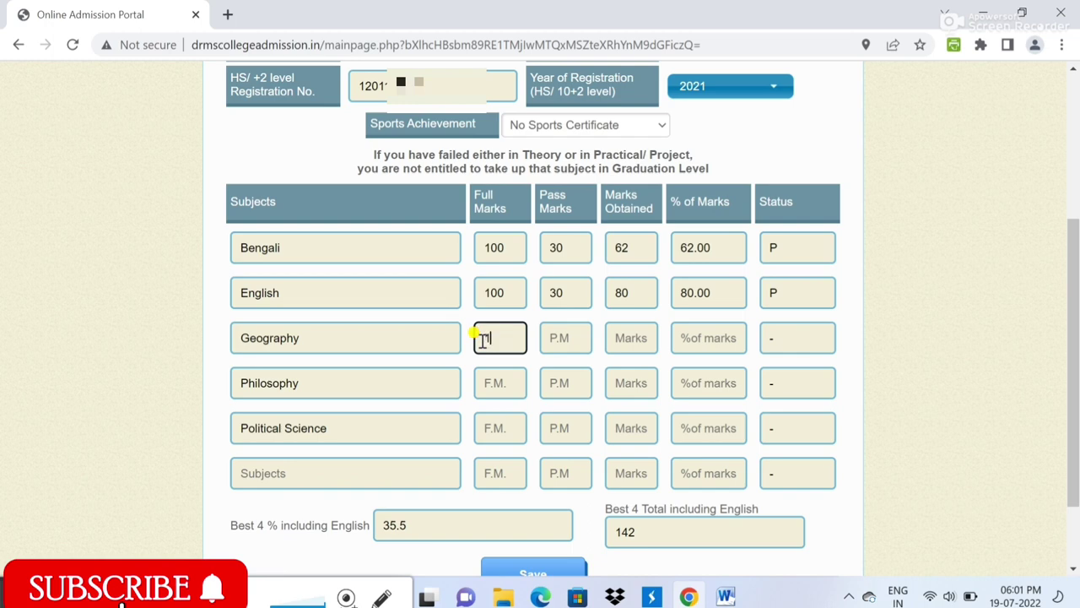
{"action": "left_click", "coordinate": [558, 341]}
{"action": "left_click", "coordinate": [616, 337]}
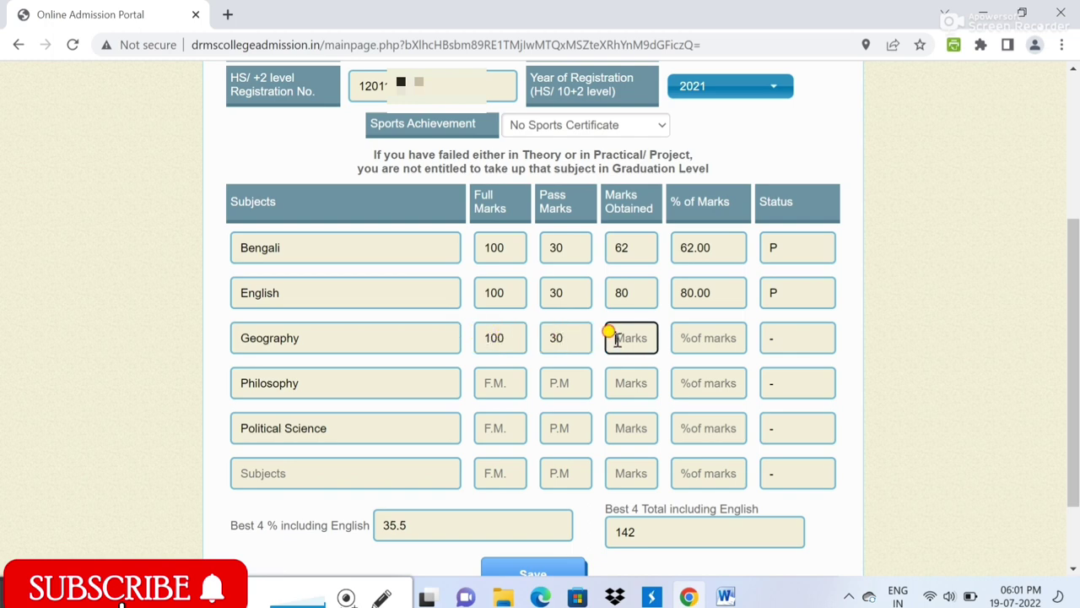
{"action": "type", "text": "88"}
Complete Philosophy with 76 and Political Science with 66, both with full marks 100 and pass marks 30, and save the academic details
{"action": "left_click", "coordinate": [499, 385]}
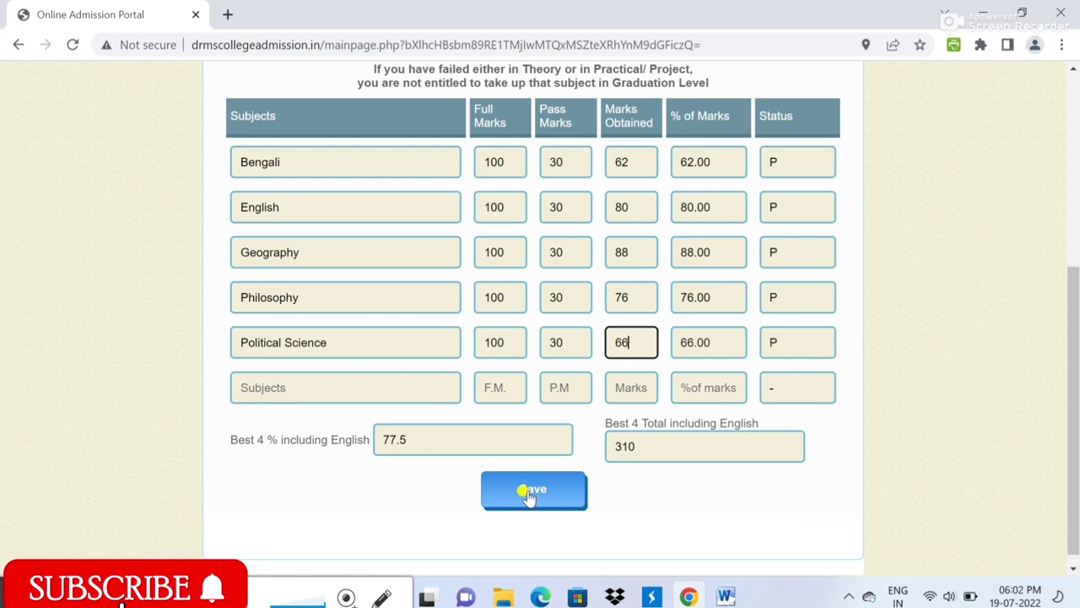
{"action": "left_click", "coordinate": [528, 494]}
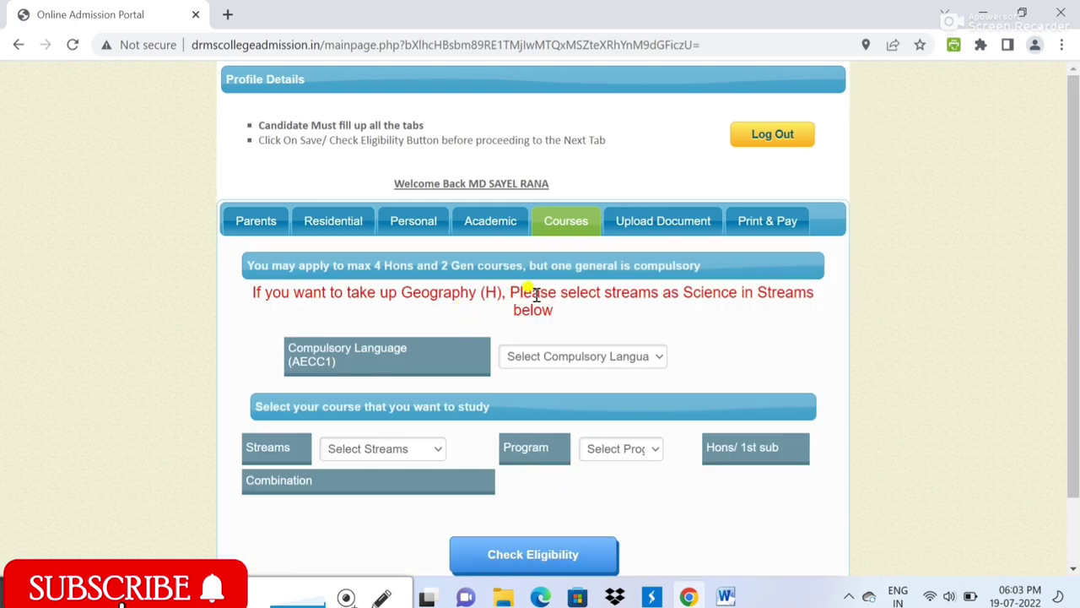
Set the compulsory language (AECC1) for the course application to Bengali
{"action": "scroll", "coordinate": [563, 287], "scroll_direction": "down", "scroll_amount": 1}
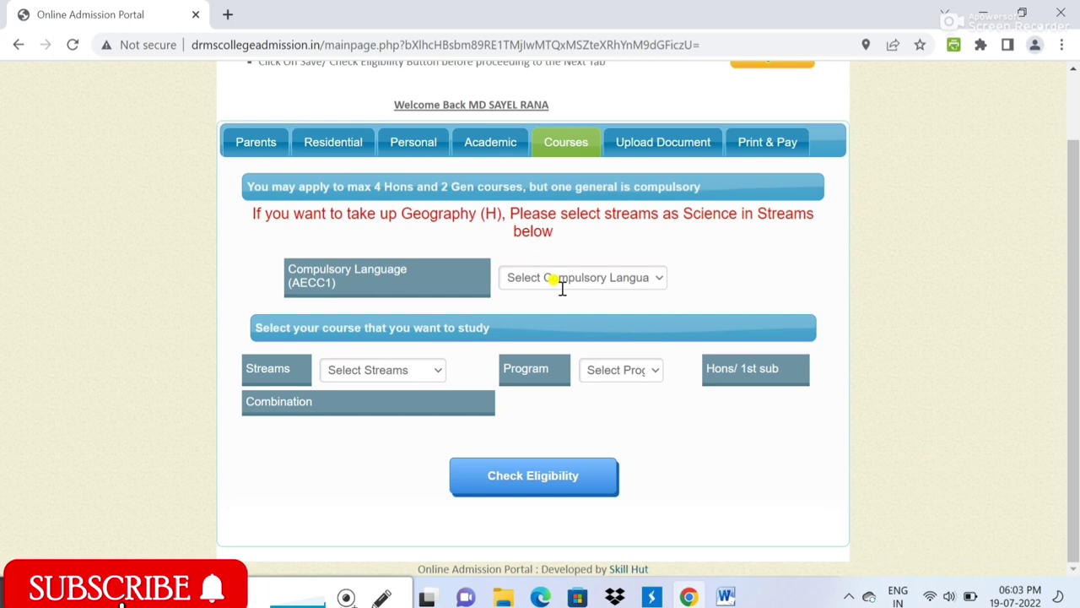
{"action": "left_click", "coordinate": [616, 280]}
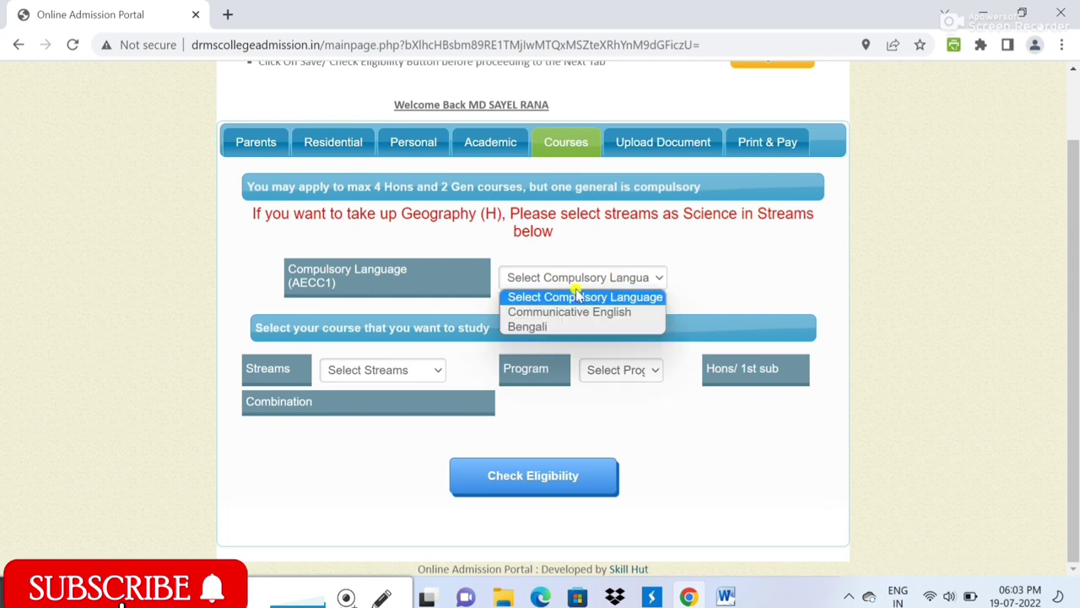
{"action": "left_click", "coordinate": [535, 330]}
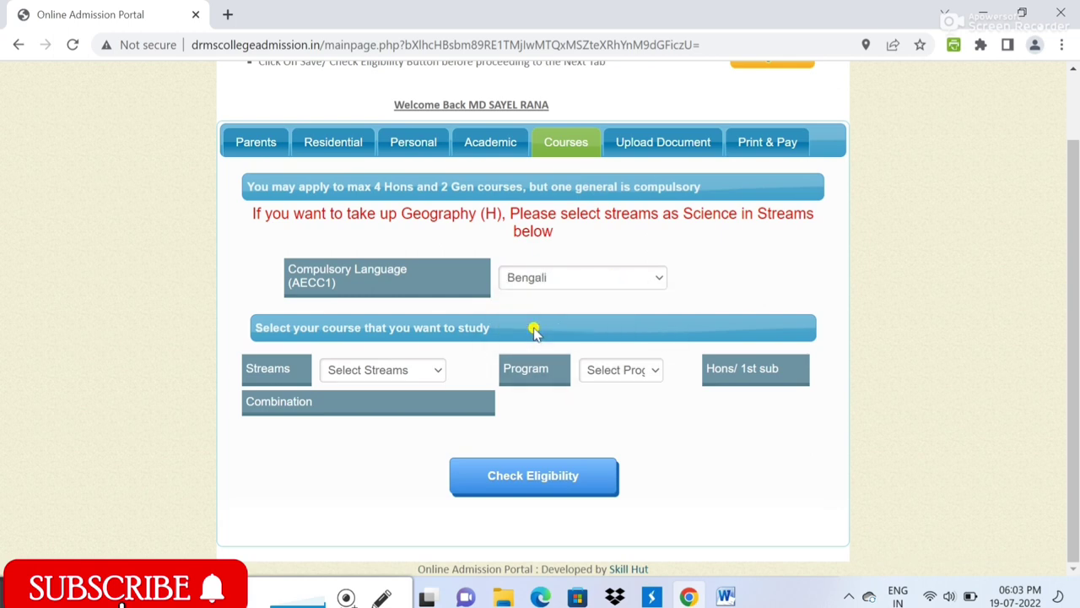
For the first course choice, select the Science stream, the Honours program and Geography (H) as the honours subject
{"action": "left_click", "coordinate": [422, 374]}
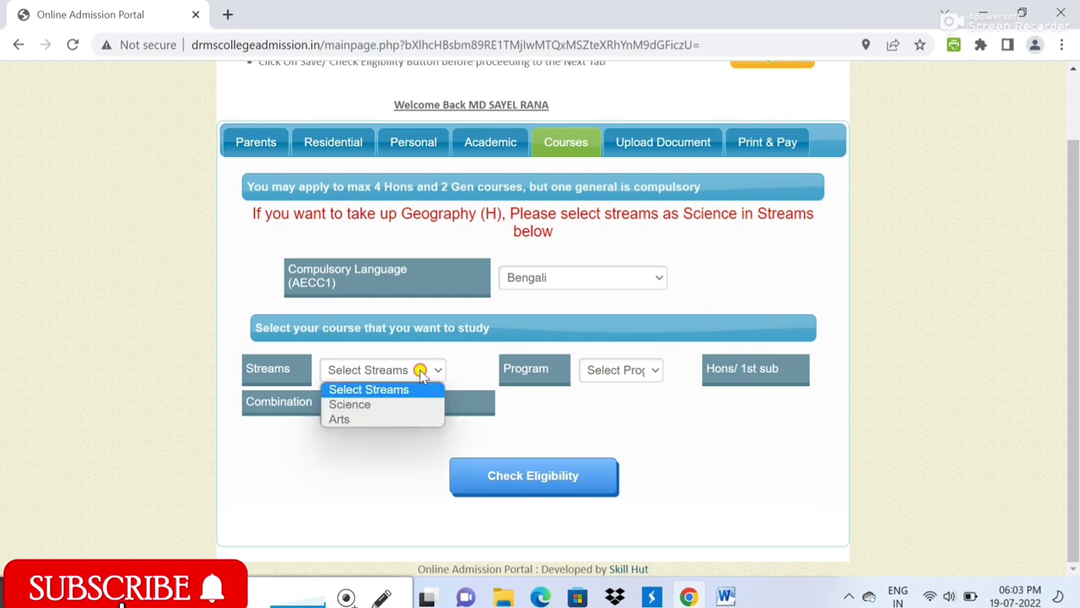
{"action": "left_click", "coordinate": [360, 419]}
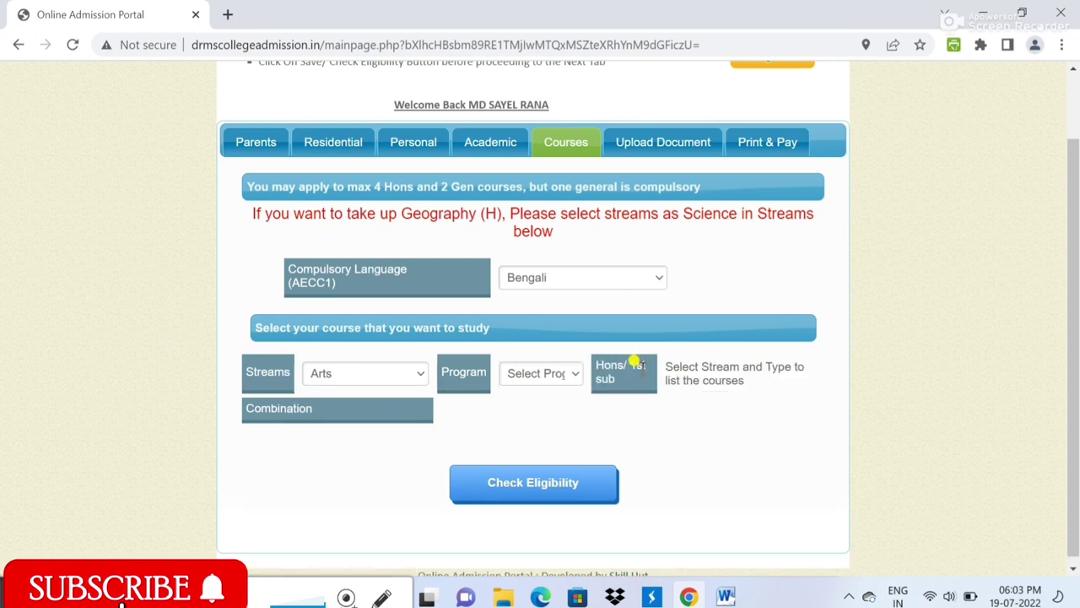
{"action": "left_click", "coordinate": [546, 375]}
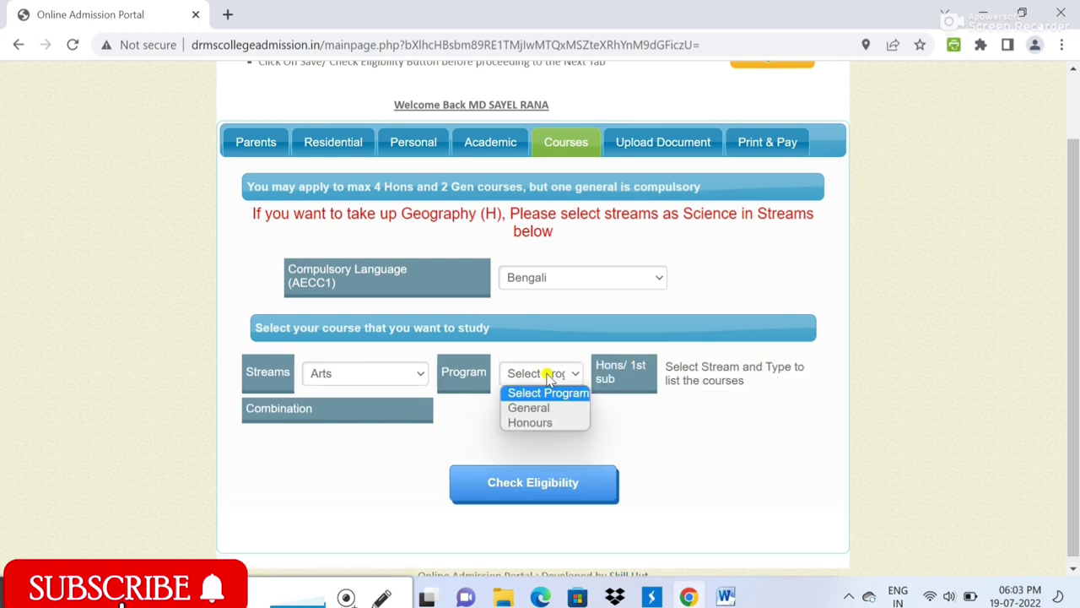
{"action": "left_click", "coordinate": [526, 425]}
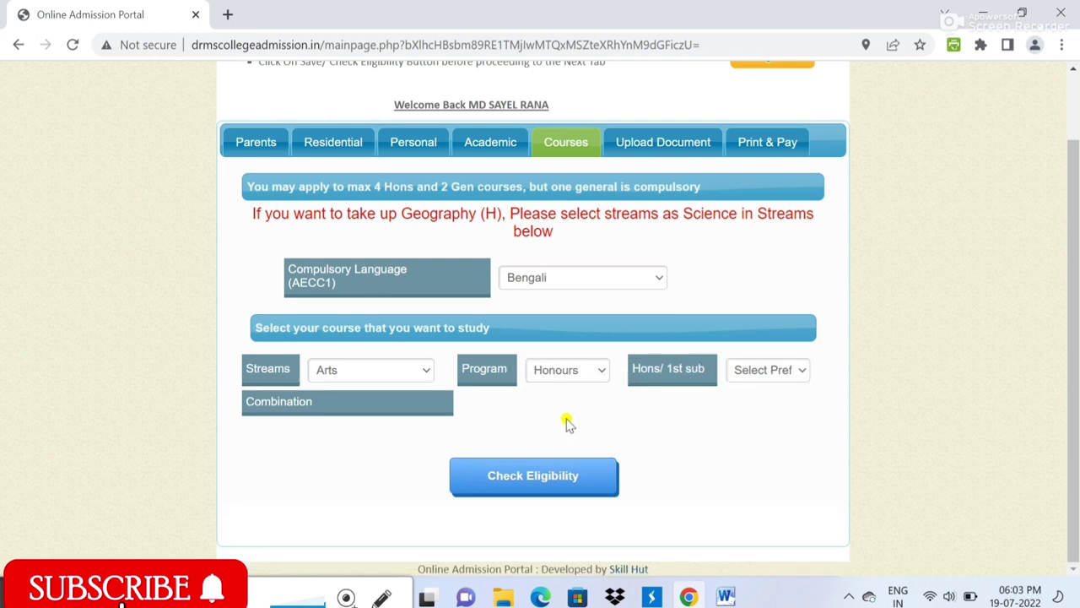
{"action": "left_click", "coordinate": [785, 374]}
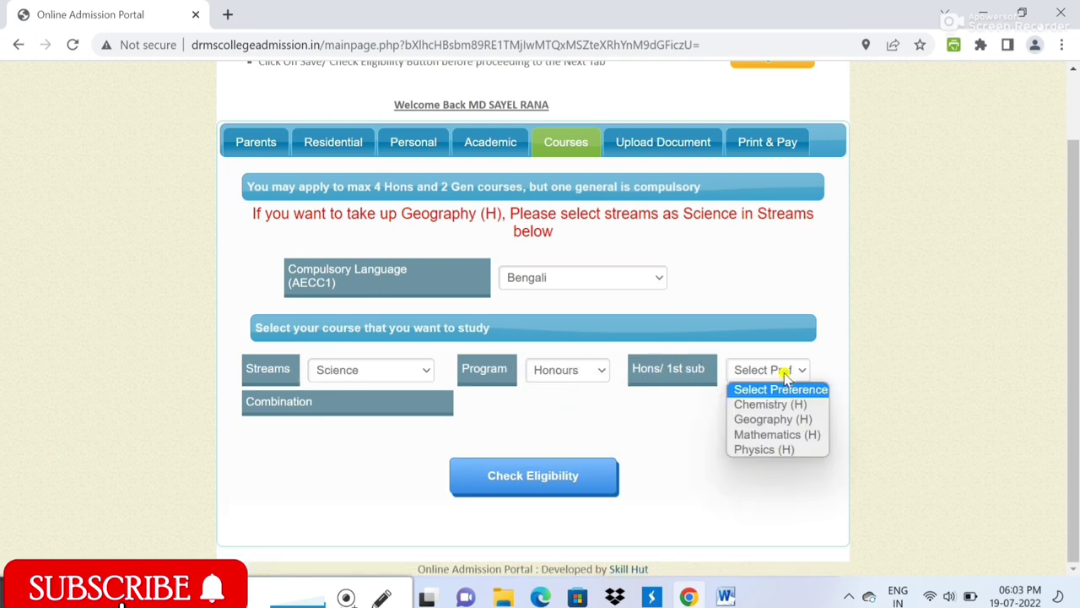
{"action": "left_click", "coordinate": [776, 420]}
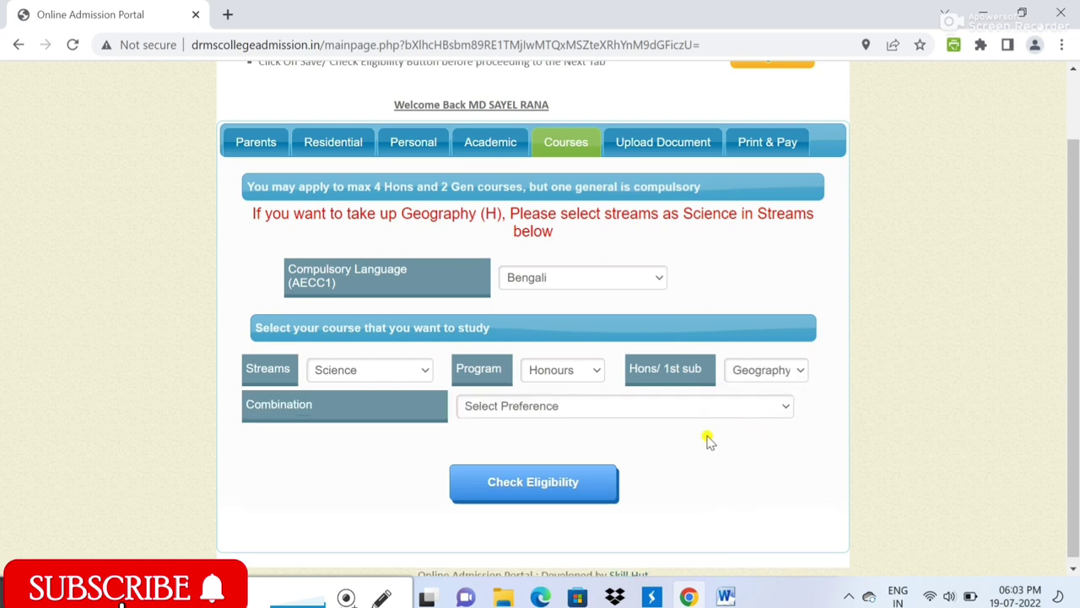
Choose the combination Geography (H)-Education (G)-Bengali (G) in the order Geography DC-Bengali GE1-Education GE2 and check eligibility
{"action": "left_click", "coordinate": [585, 408]}
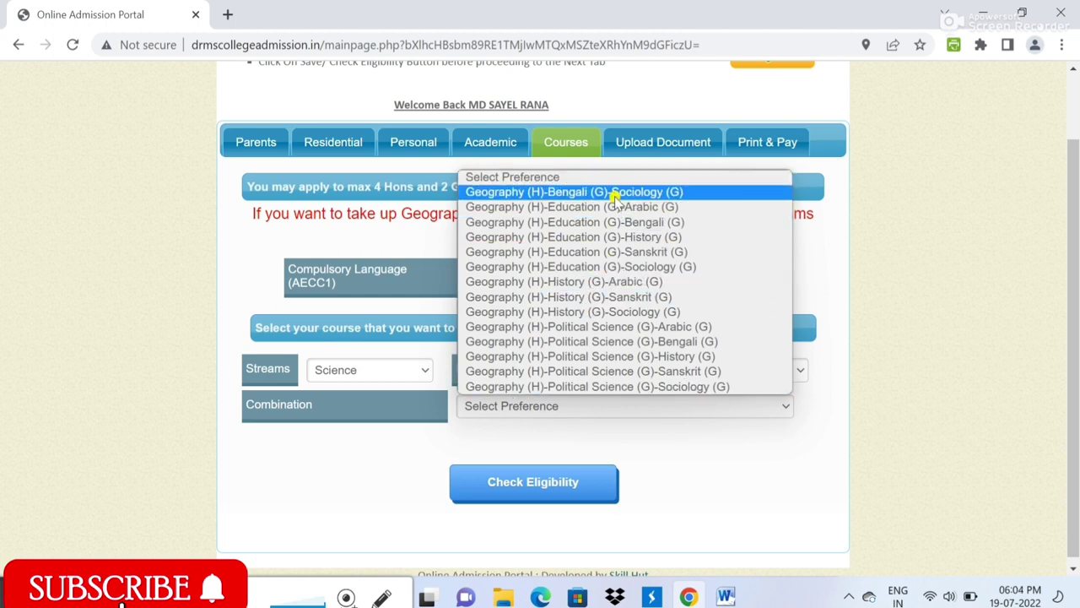
{"action": "left_click", "coordinate": [604, 222]}
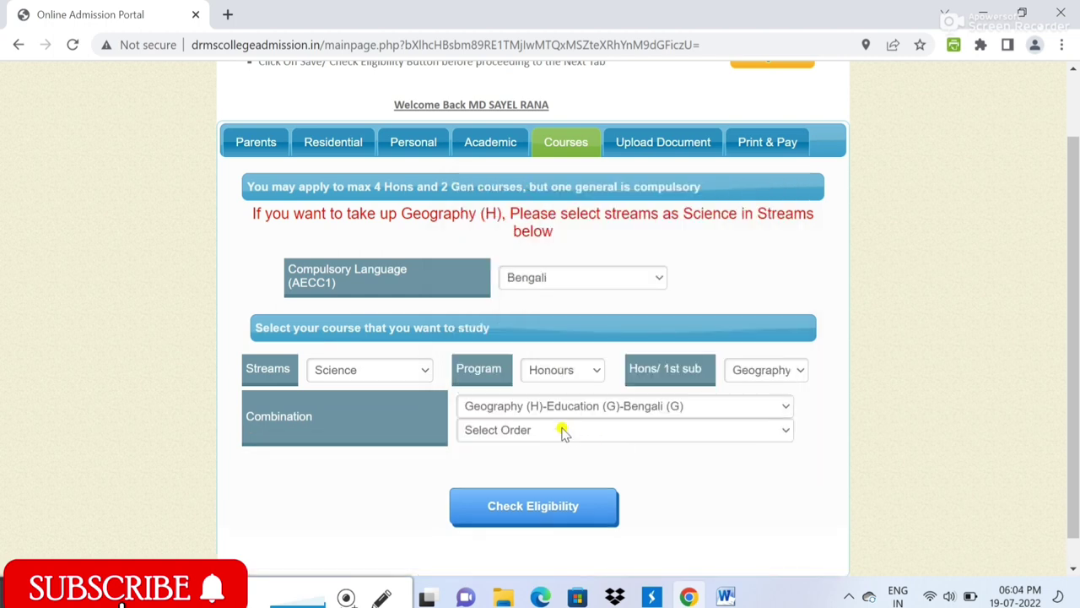
{"action": "left_click", "coordinate": [563, 431]}
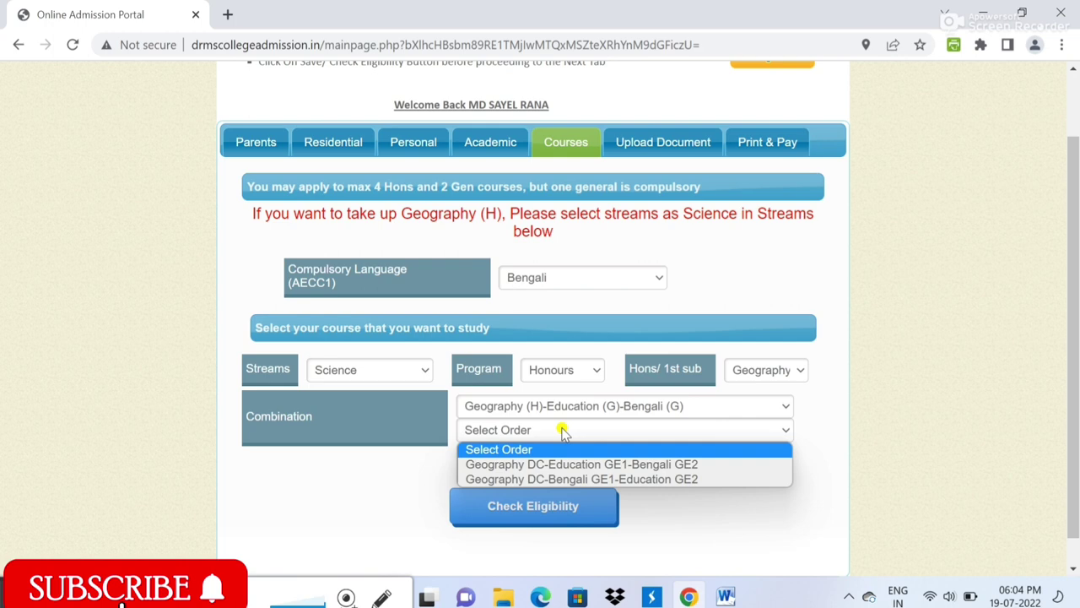
{"action": "left_click", "coordinate": [580, 480]}
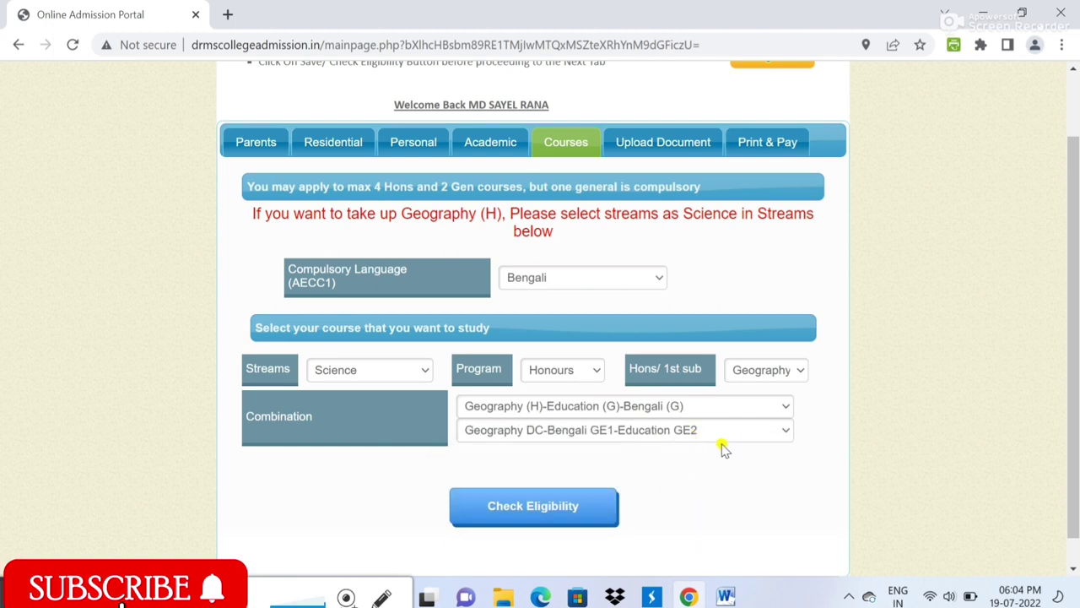
{"action": "left_click", "coordinate": [533, 508]}
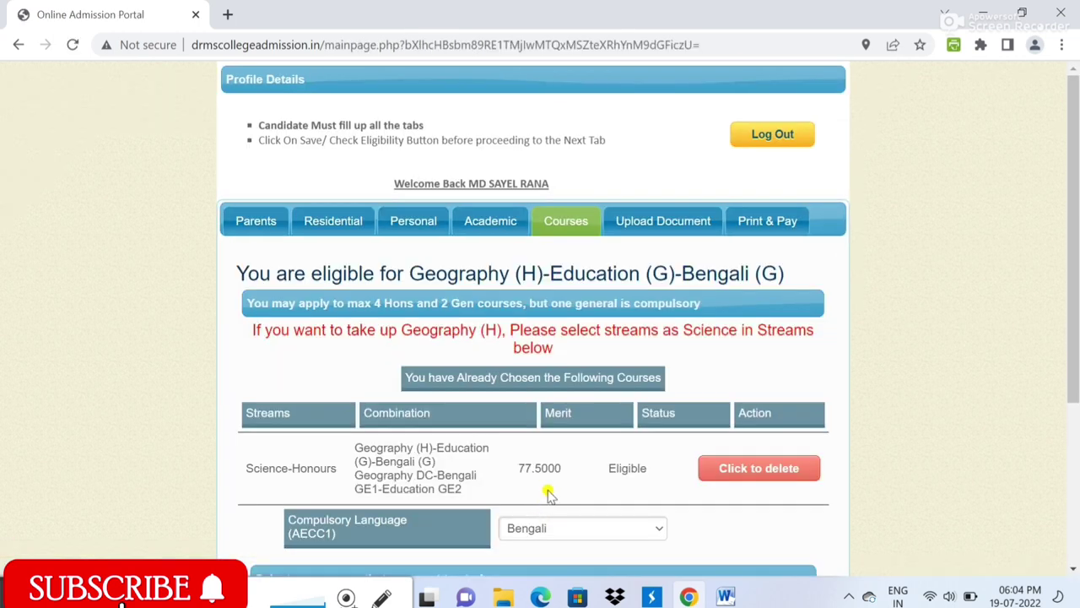
For the second course choice, select the Arts stream, the Honours program and Bengali (H) as the honours subject
{"action": "scroll", "coordinate": [610, 456], "scroll_direction": "down", "scroll_amount": 2}
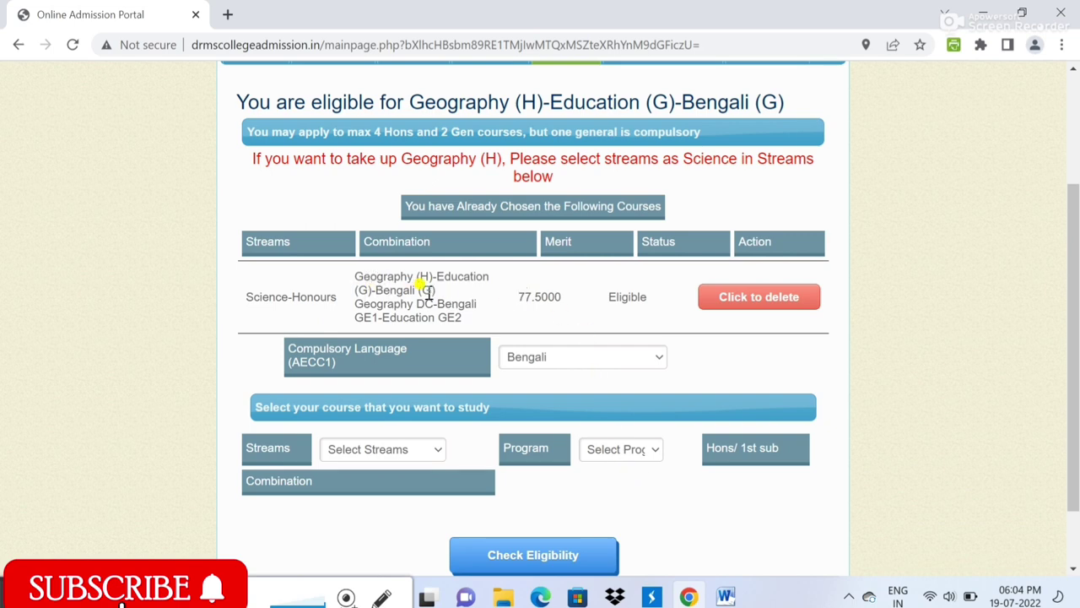
{"action": "scroll", "coordinate": [426, 291], "scroll_direction": "down", "scroll_amount": 1}
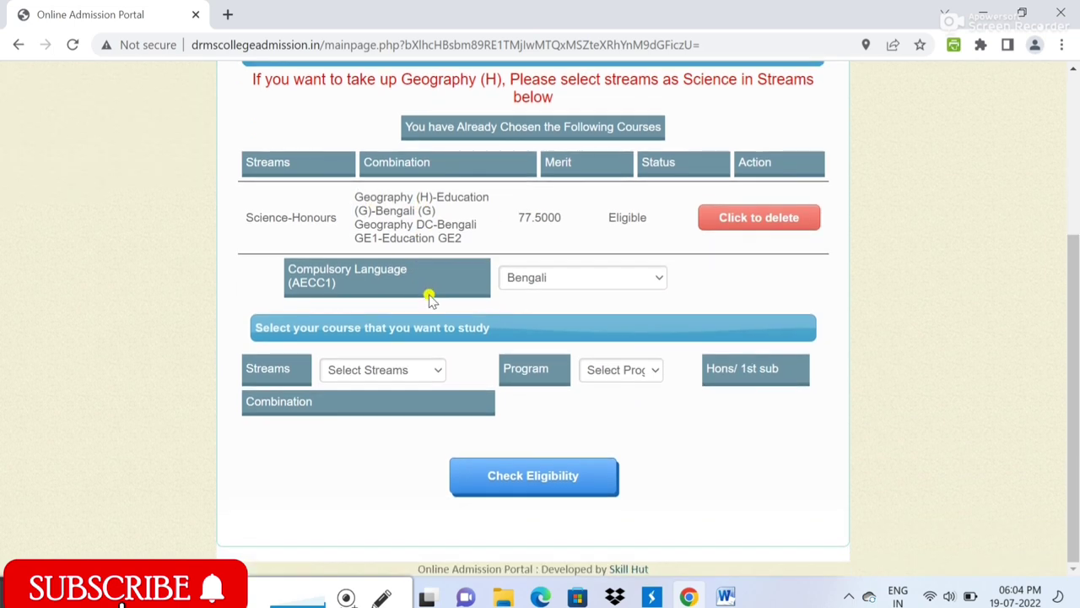
{"action": "left_click", "coordinate": [401, 375]}
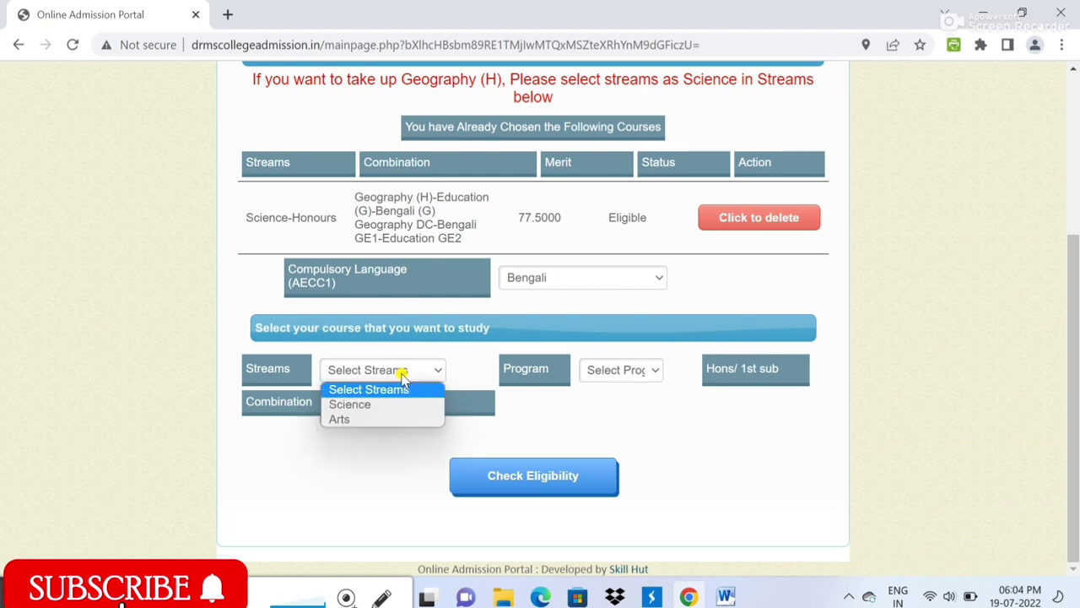
{"action": "left_click", "coordinate": [342, 420]}
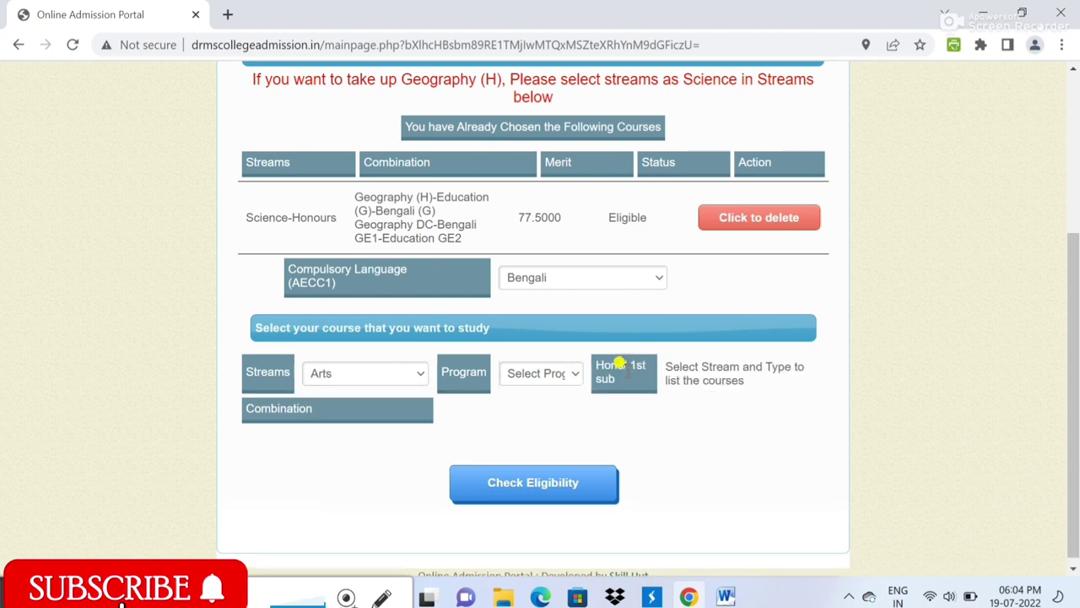
{"action": "left_click", "coordinate": [543, 378]}
{"action": "left_click", "coordinate": [530, 423]}
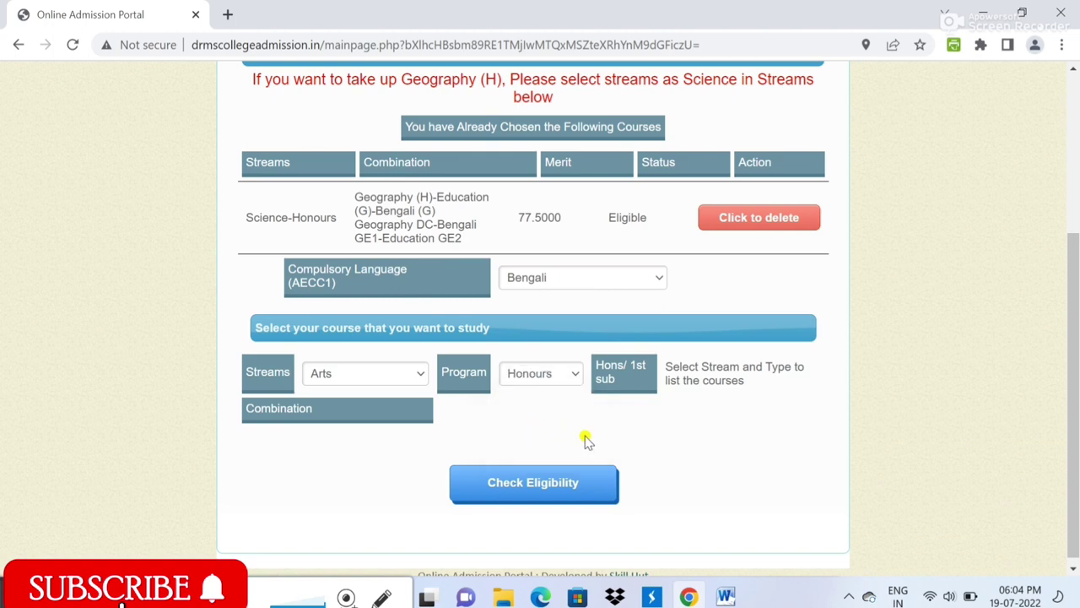
{"action": "left_click", "coordinate": [788, 370]}
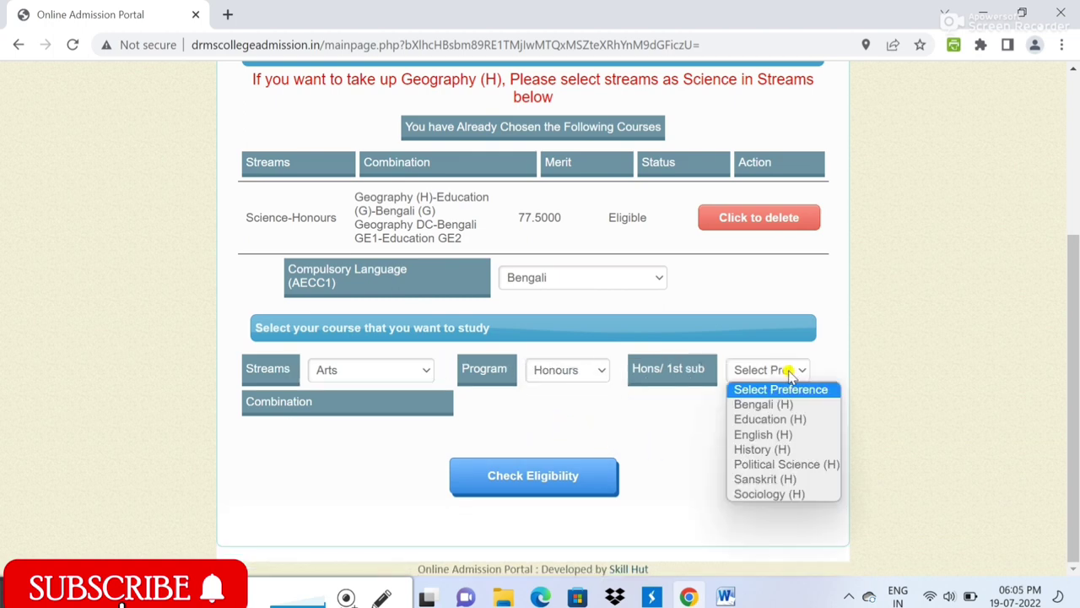
{"action": "left_click", "coordinate": [759, 405]}
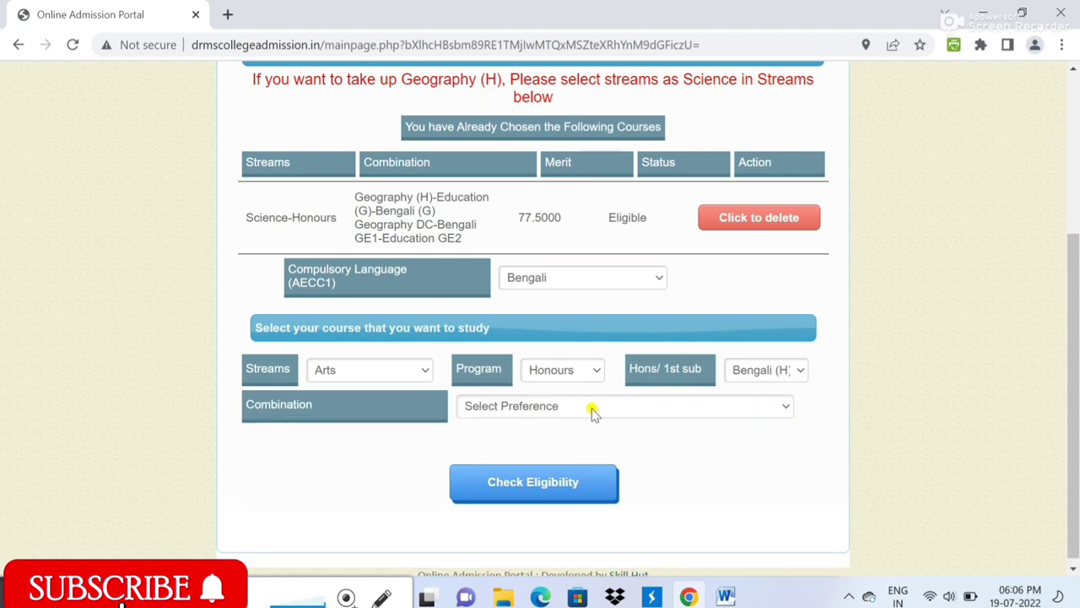
Choose the combination Bengali (H)-Arabic (G)-Philosophy (G) in the order Bengali DC-Philosophy GE1-Arabic GE2 and check eligibility
{"action": "left_click", "coordinate": [590, 409]}
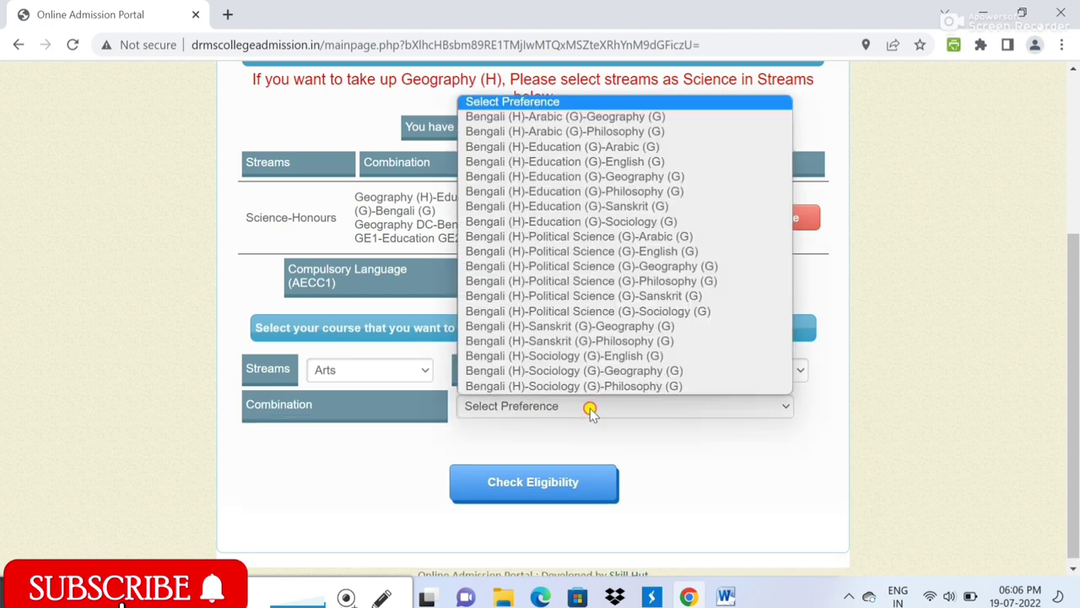
{"action": "left_click", "coordinate": [521, 132]}
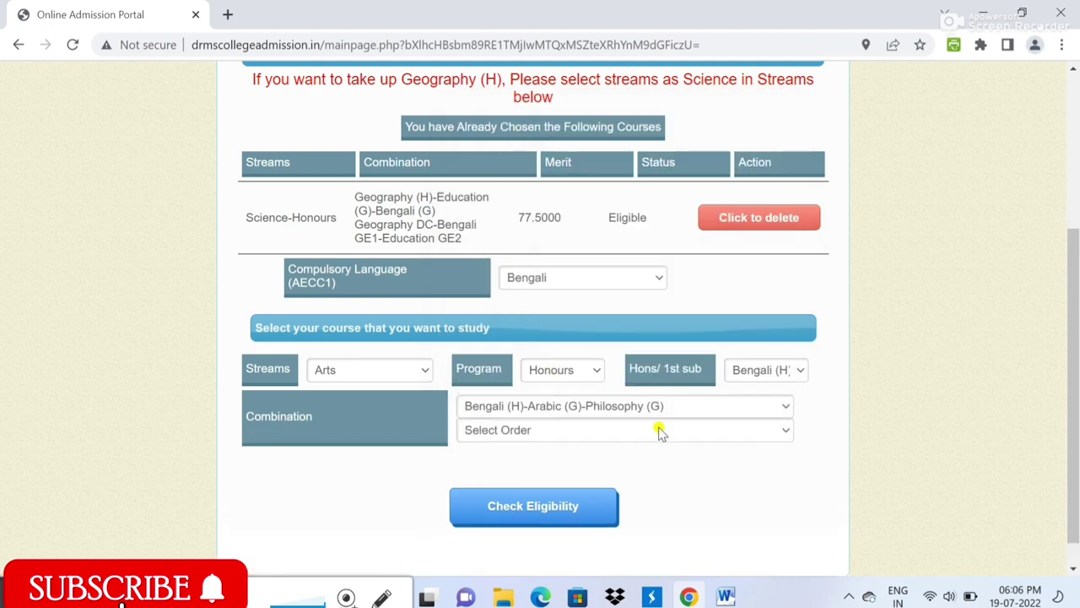
{"action": "left_click", "coordinate": [606, 432]}
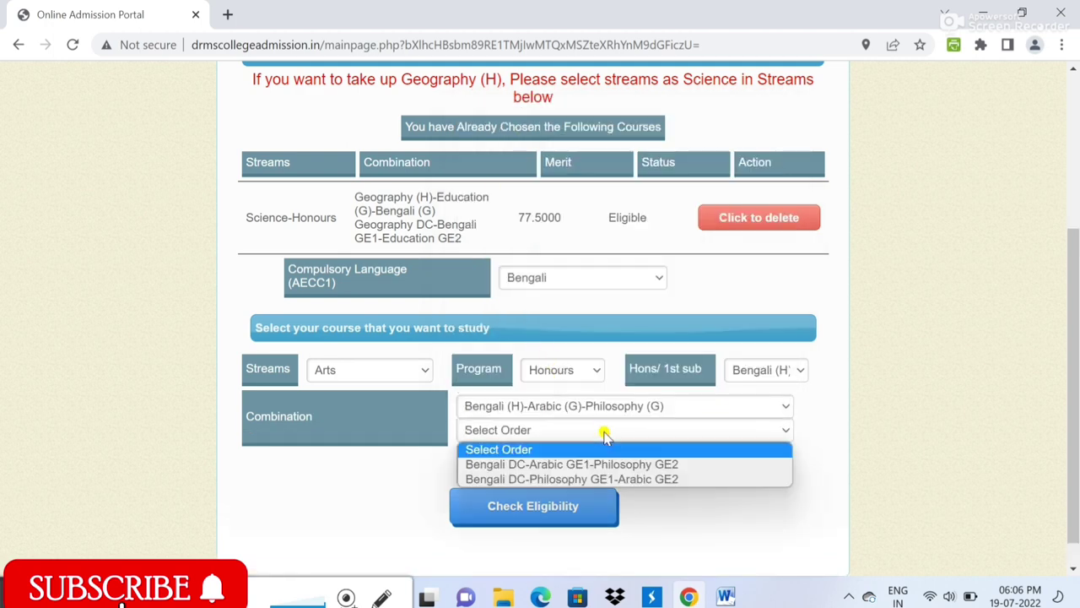
{"action": "left_click", "coordinate": [577, 480]}
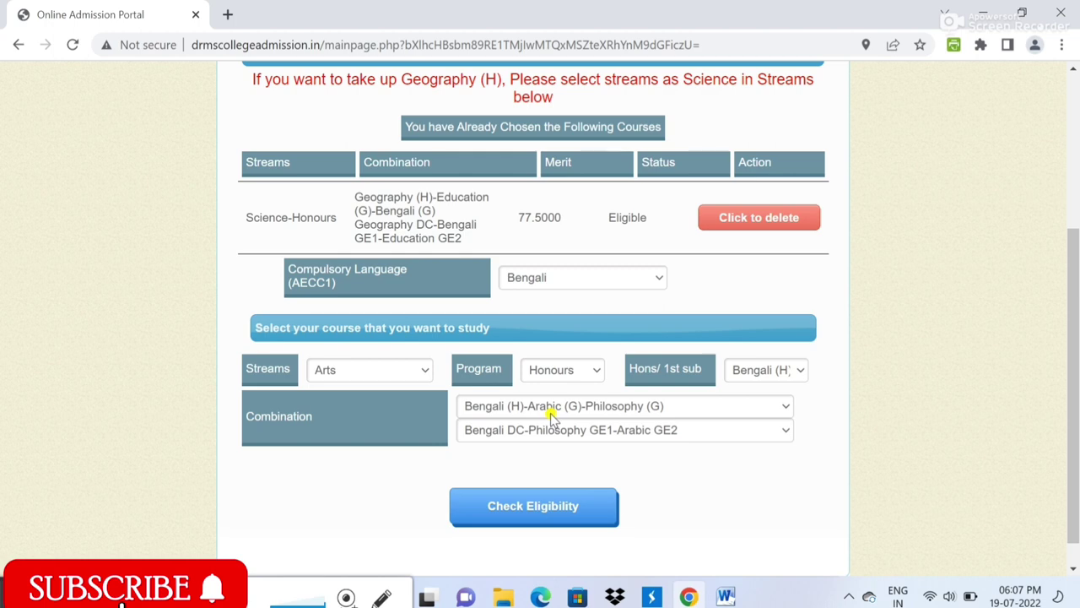
{"action": "left_click", "coordinate": [529, 515]}
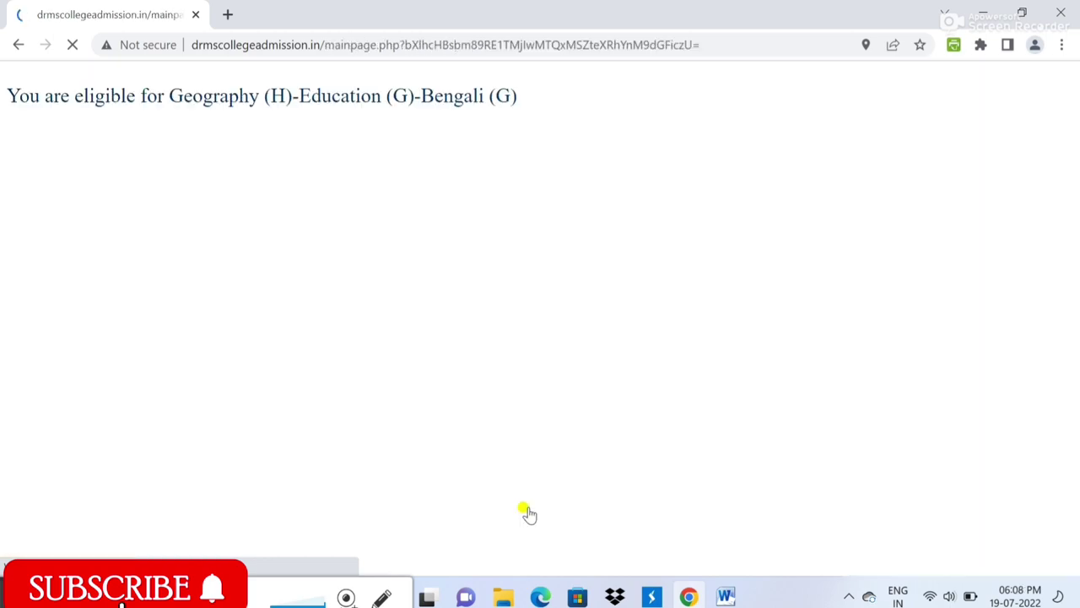
For the third course choice, select the Arts stream and the General program
{"action": "scroll", "coordinate": [566, 464], "scroll_direction": "down", "scroll_amount": 2}
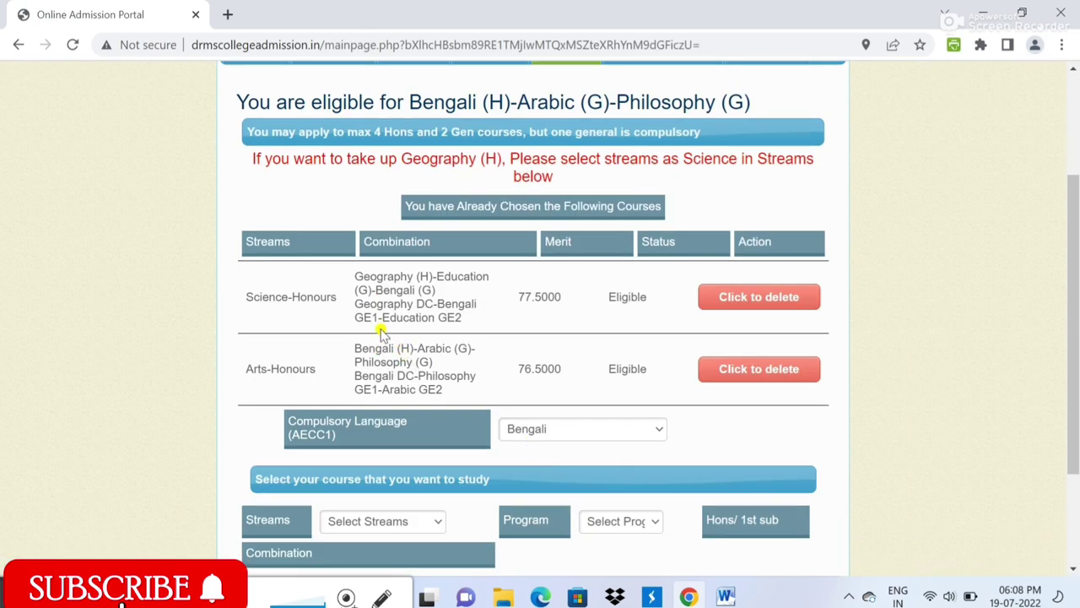
{"action": "scroll", "coordinate": [468, 337], "scroll_direction": "down", "scroll_amount": 1}
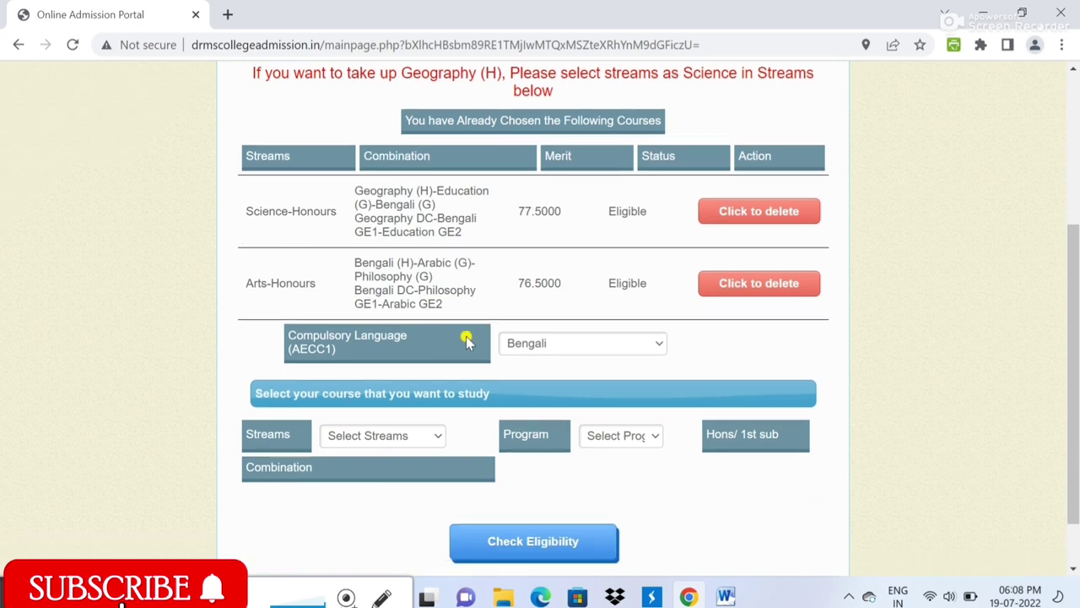
{"action": "left_click", "coordinate": [401, 435]}
{"action": "left_click", "coordinate": [357, 491]}
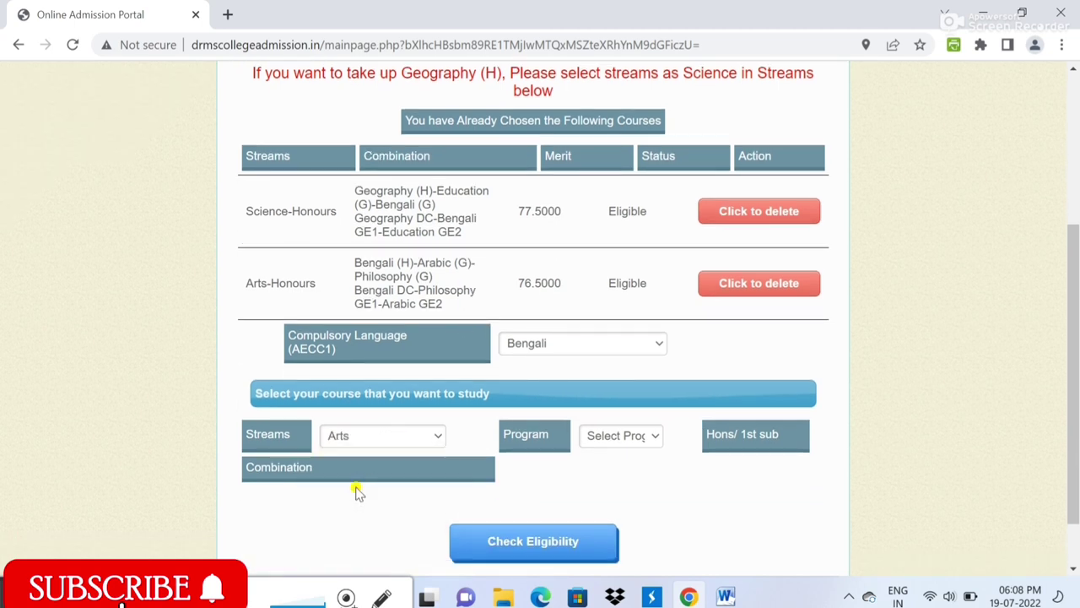
{"action": "left_click", "coordinate": [541, 440]}
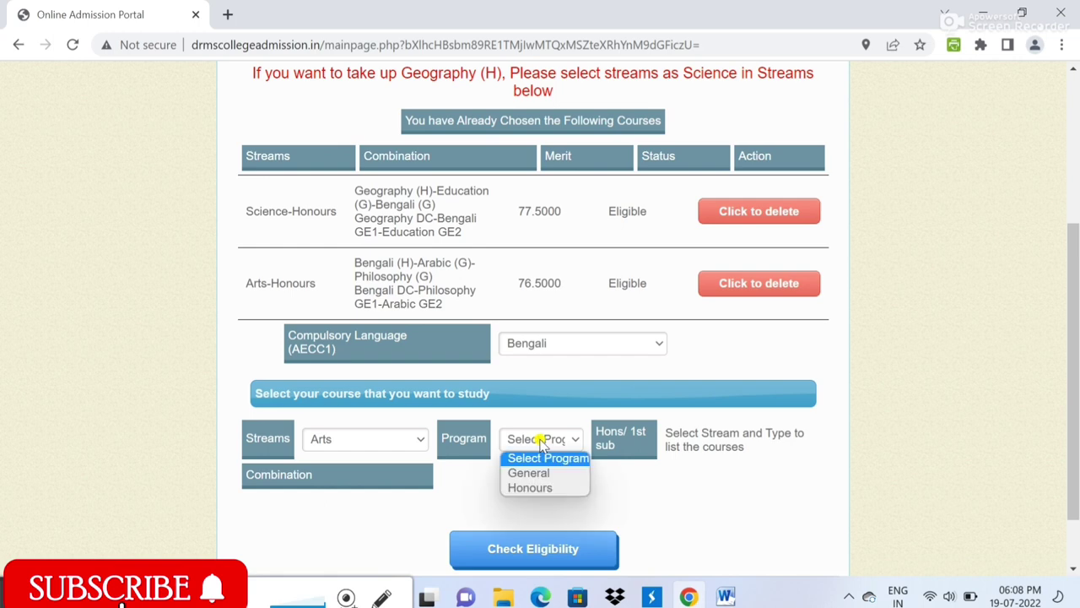
{"action": "left_click", "coordinate": [541, 474]}
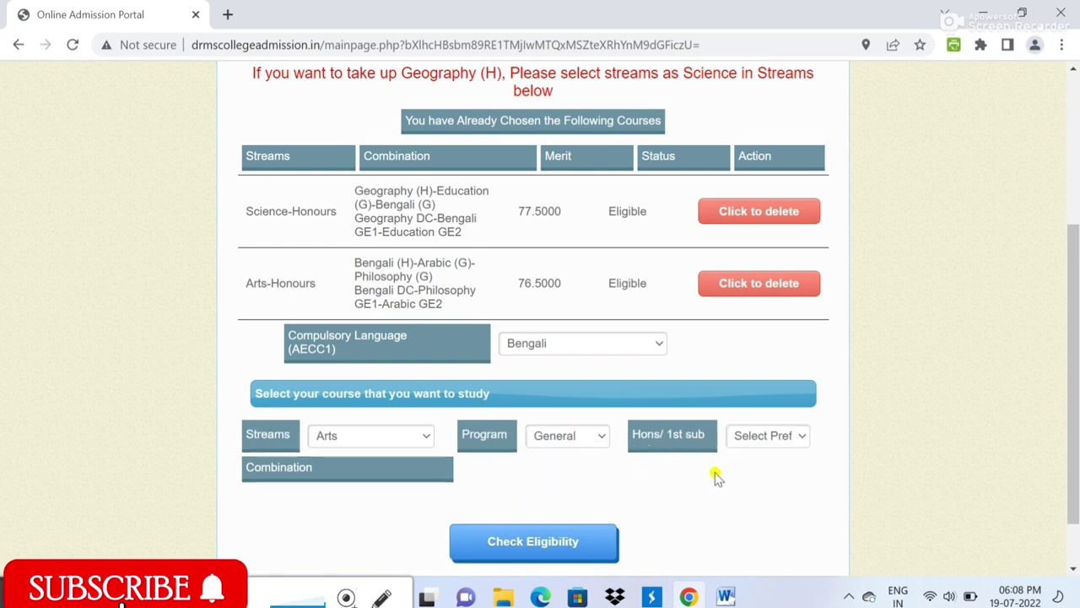
Set the general course's first subject to Philosophy (G) and choose the combination Bengali (G)-Sociology (G)-Philosophy (G)
{"action": "scroll", "coordinate": [716, 476], "scroll_direction": "down", "scroll_amount": 1}
{"action": "left_click", "coordinate": [758, 371]}
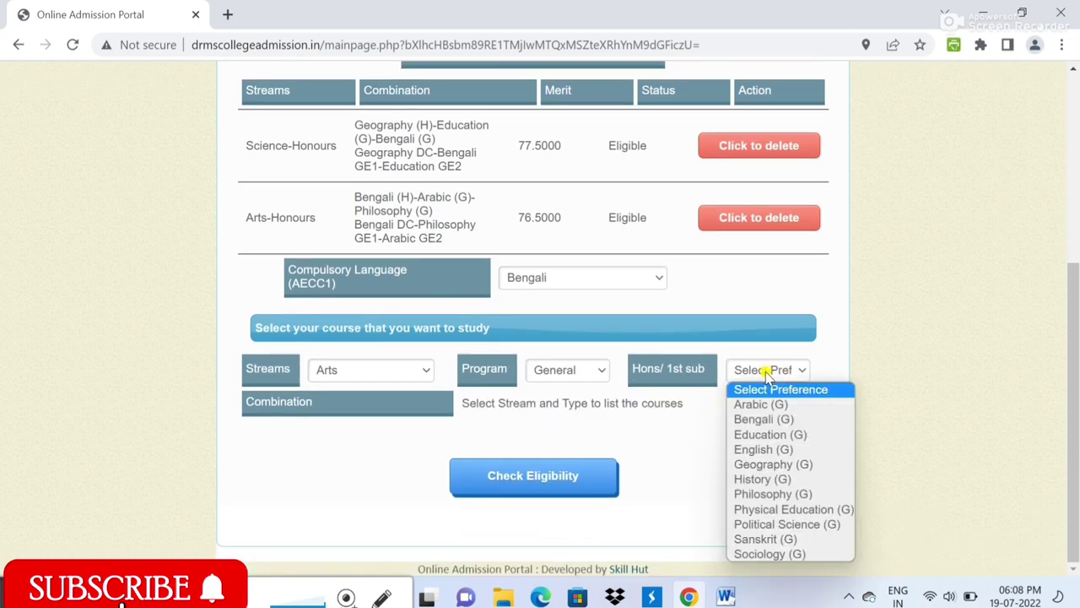
{"action": "left_click", "coordinate": [757, 494]}
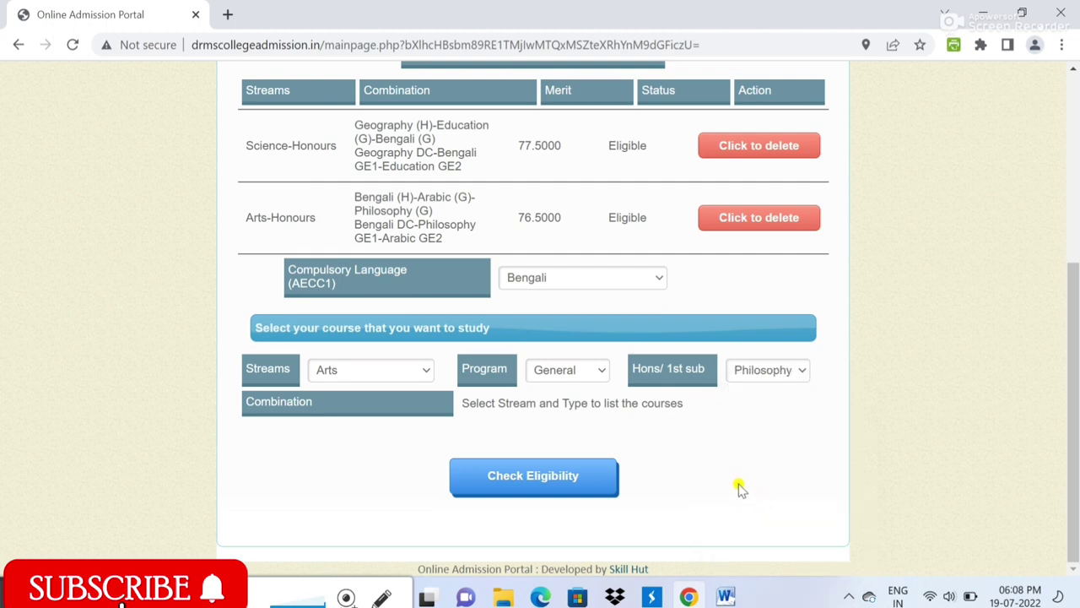
{"action": "left_click", "coordinate": [572, 408]}
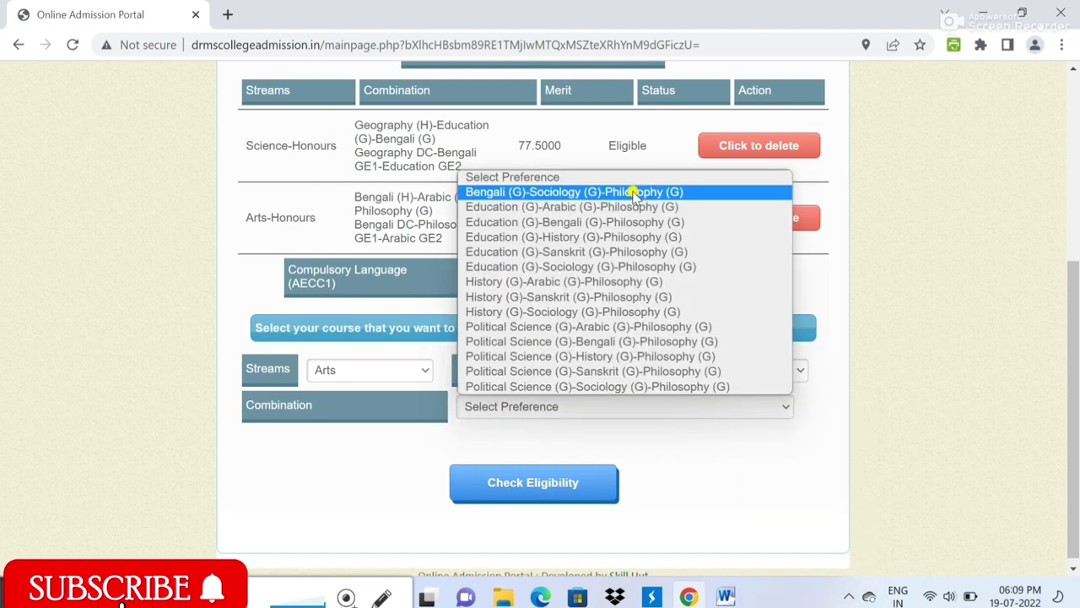
{"action": "left_click", "coordinate": [630, 193]}
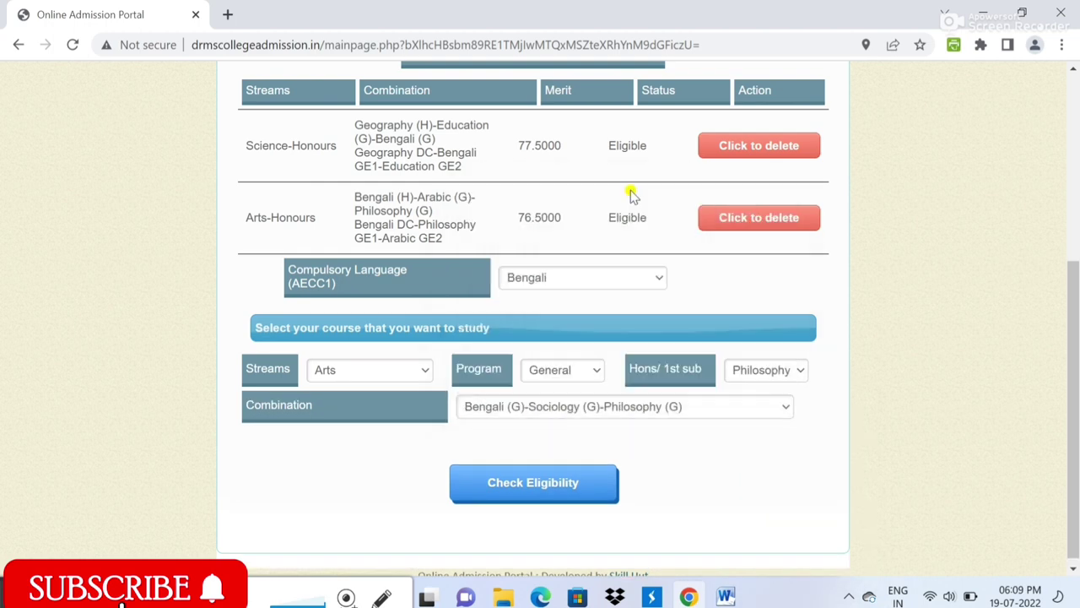
Check eligibility for the general course in the order Bengali DC1-Sociology DC2-Philosophy GE and review the chosen courses
{"action": "left_click", "coordinate": [751, 435]}
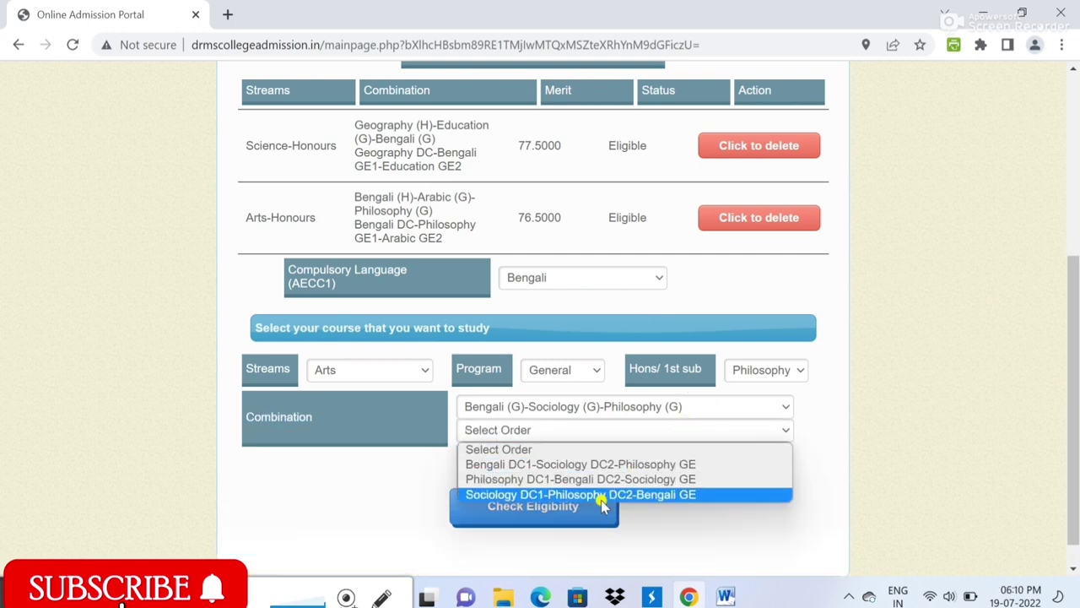
{"action": "left_click", "coordinate": [606, 465]}
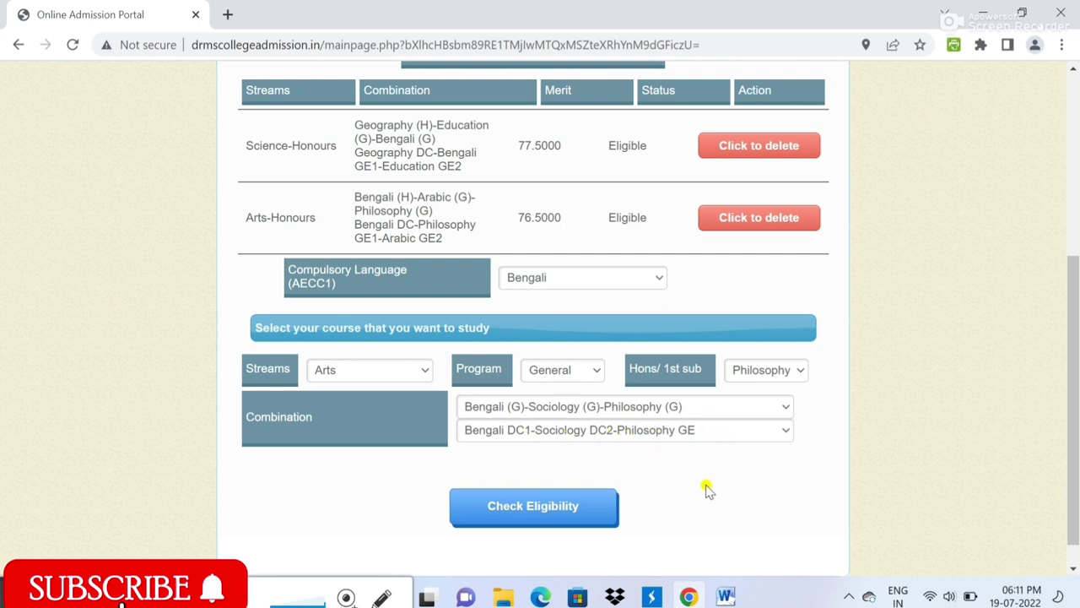
{"action": "left_click", "coordinate": [545, 514]}
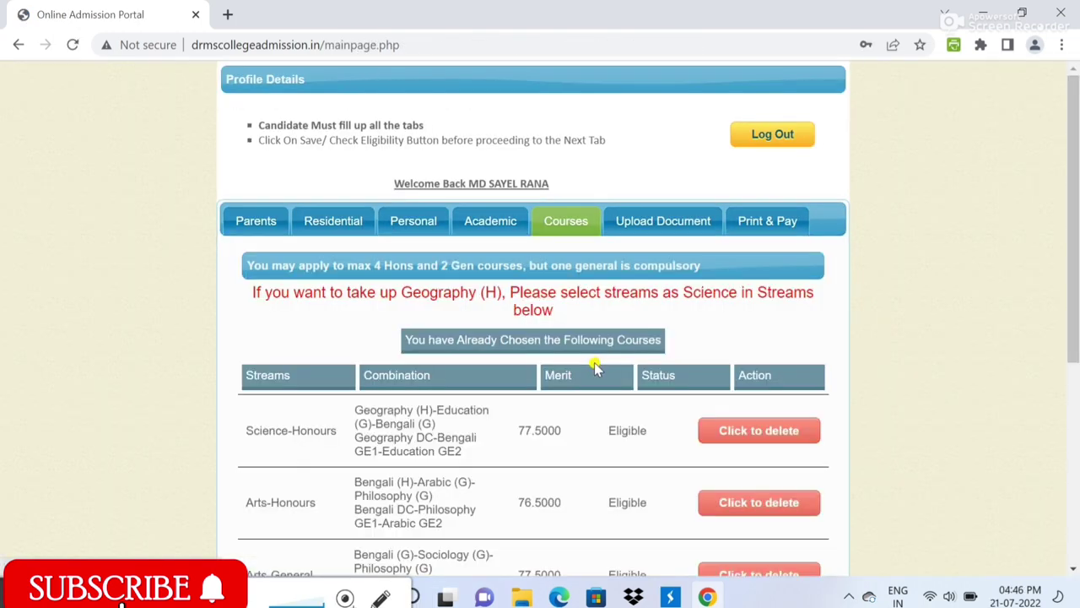
{"action": "scroll", "coordinate": [595, 368], "scroll_direction": "down", "scroll_amount": 5}
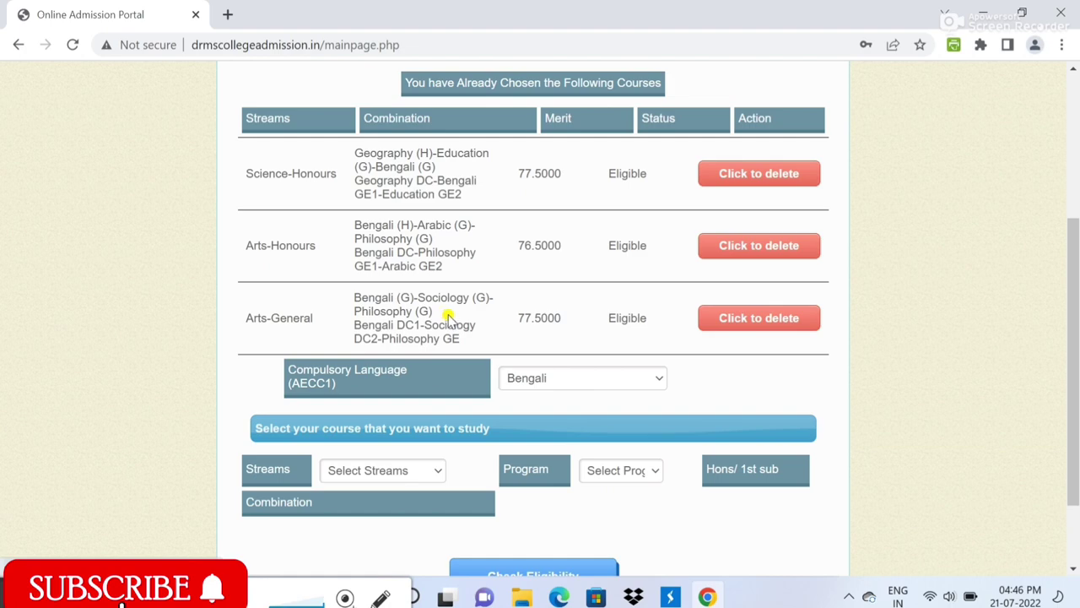
{"action": "scroll", "coordinate": [525, 325], "scroll_direction": "down", "scroll_amount": 2}
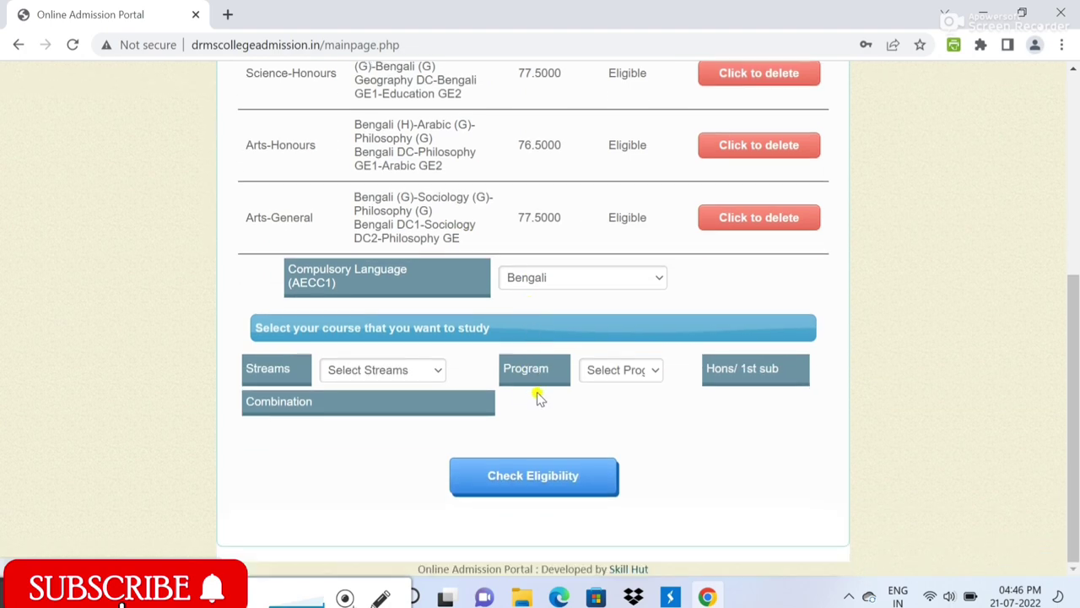
{"action": "scroll", "coordinate": [535, 390], "scroll_direction": "up", "scroll_amount": 5}
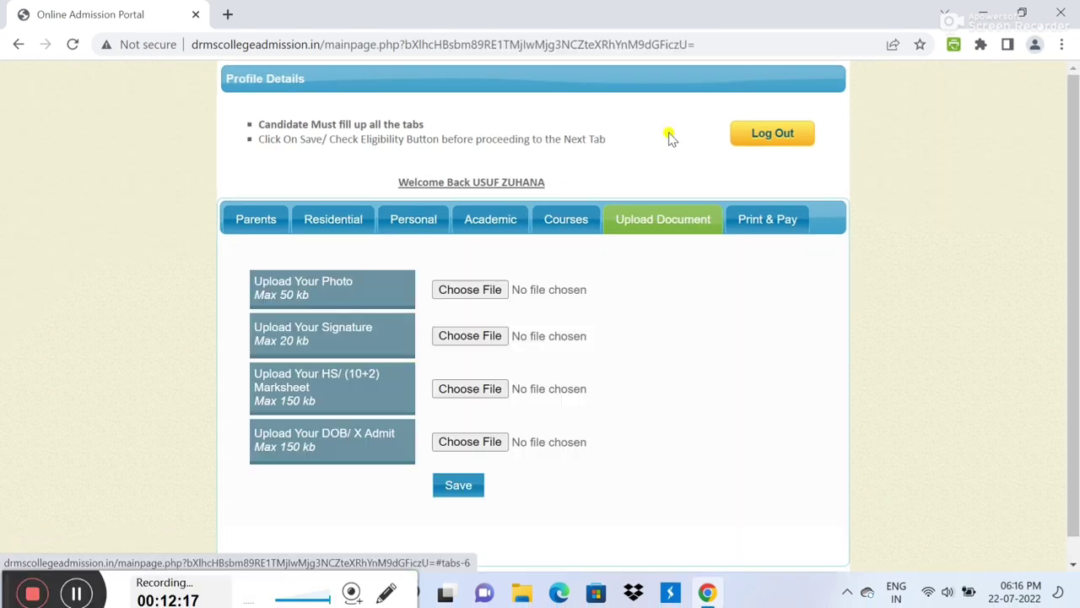
Attach the photo, signature, HS (10+2) marksheet and DOB/X admit image files and save the document uploads
{"action": "scroll", "coordinate": [567, 316], "scroll_direction": "down", "scroll_amount": 1}
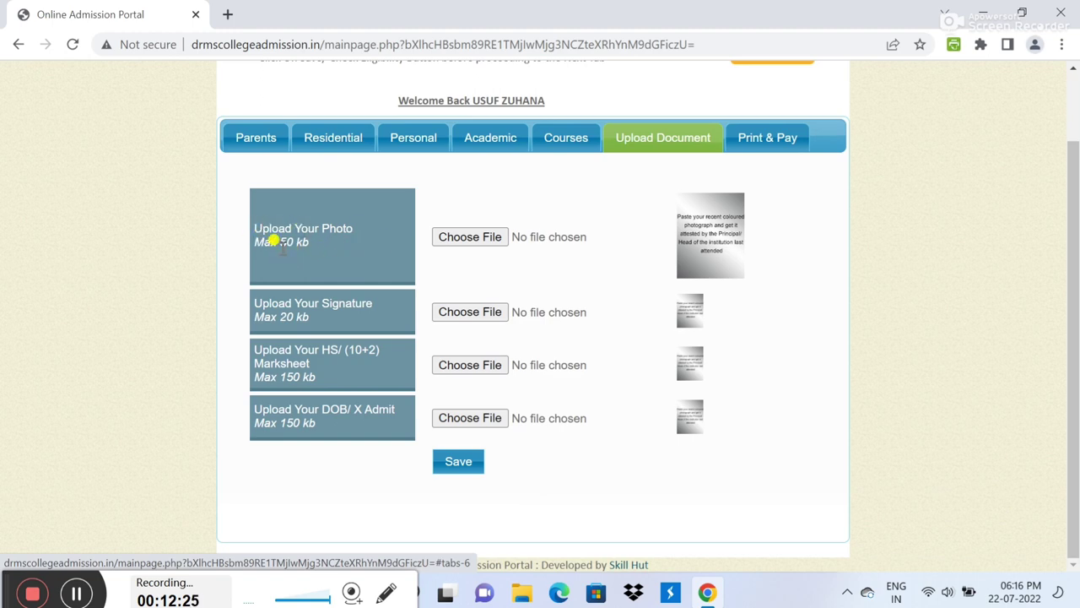
{"action": "left_click", "coordinate": [472, 239]}
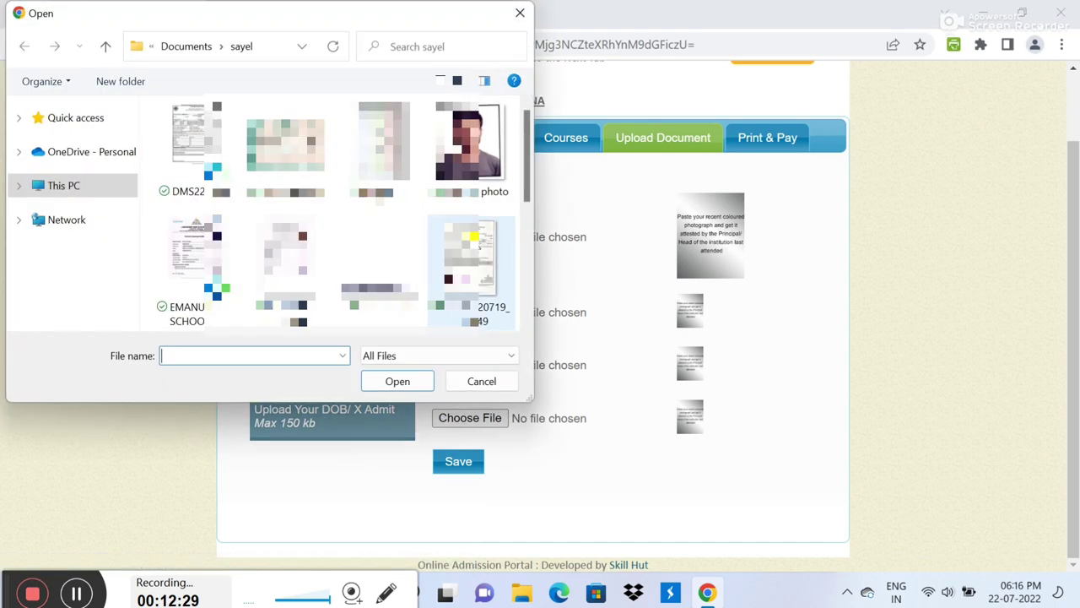
{"action": "left_click", "coordinate": [518, 12]}
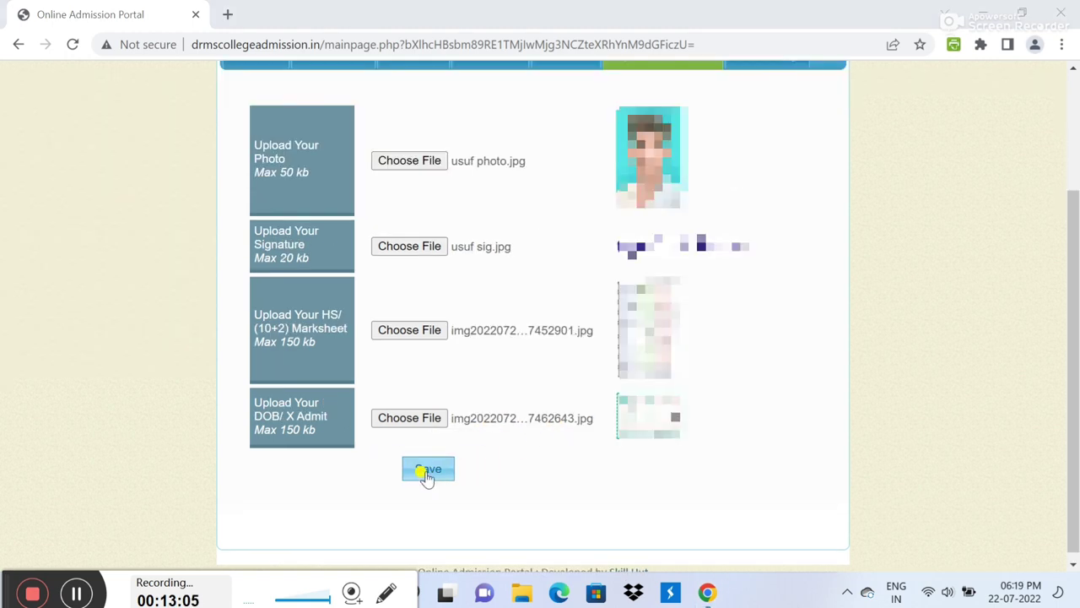
{"action": "left_click", "coordinate": [428, 470]}
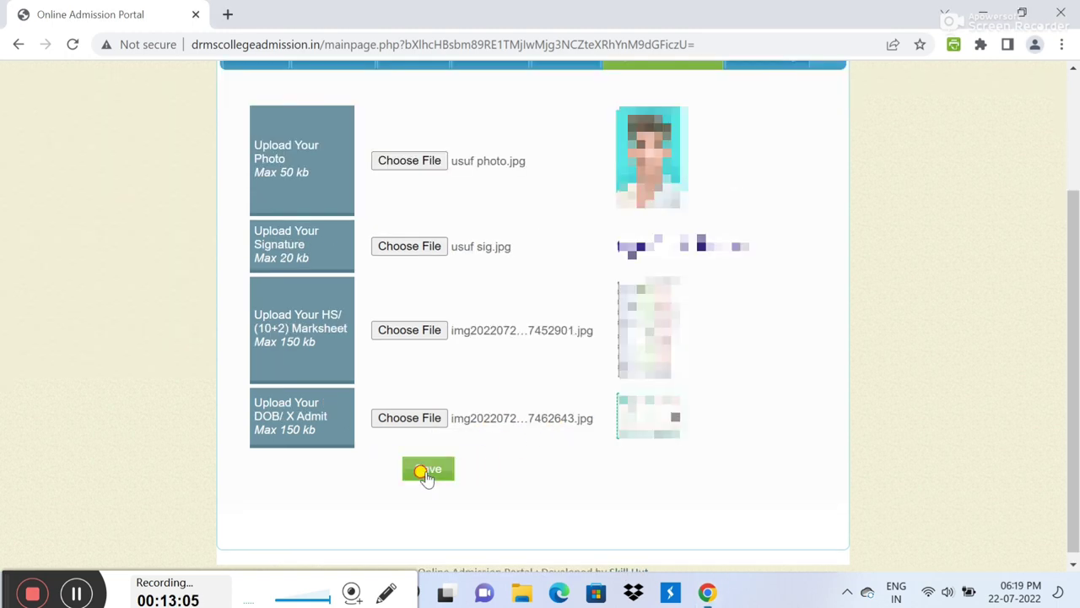